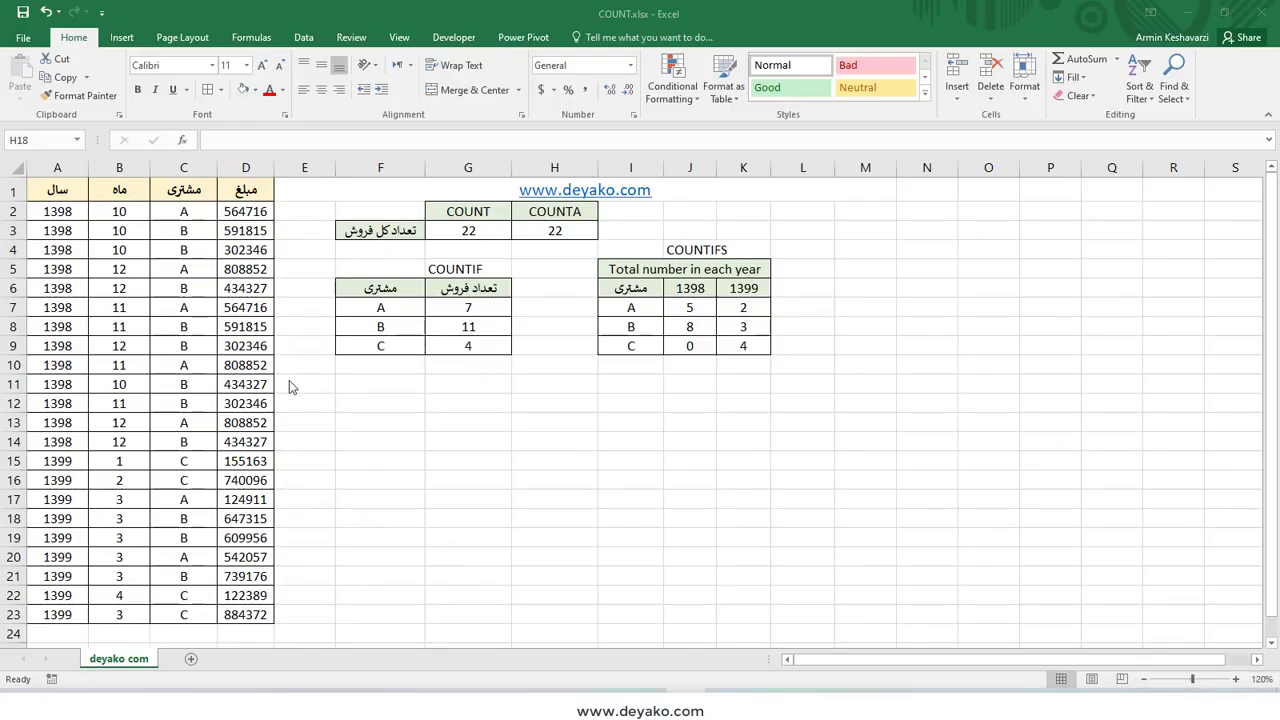
# Review the COUNT, COUNTA, COUNTIF and COUNTIFS headings, G3's formula and the amounts in column D.
pyautogui.click(458, 210)
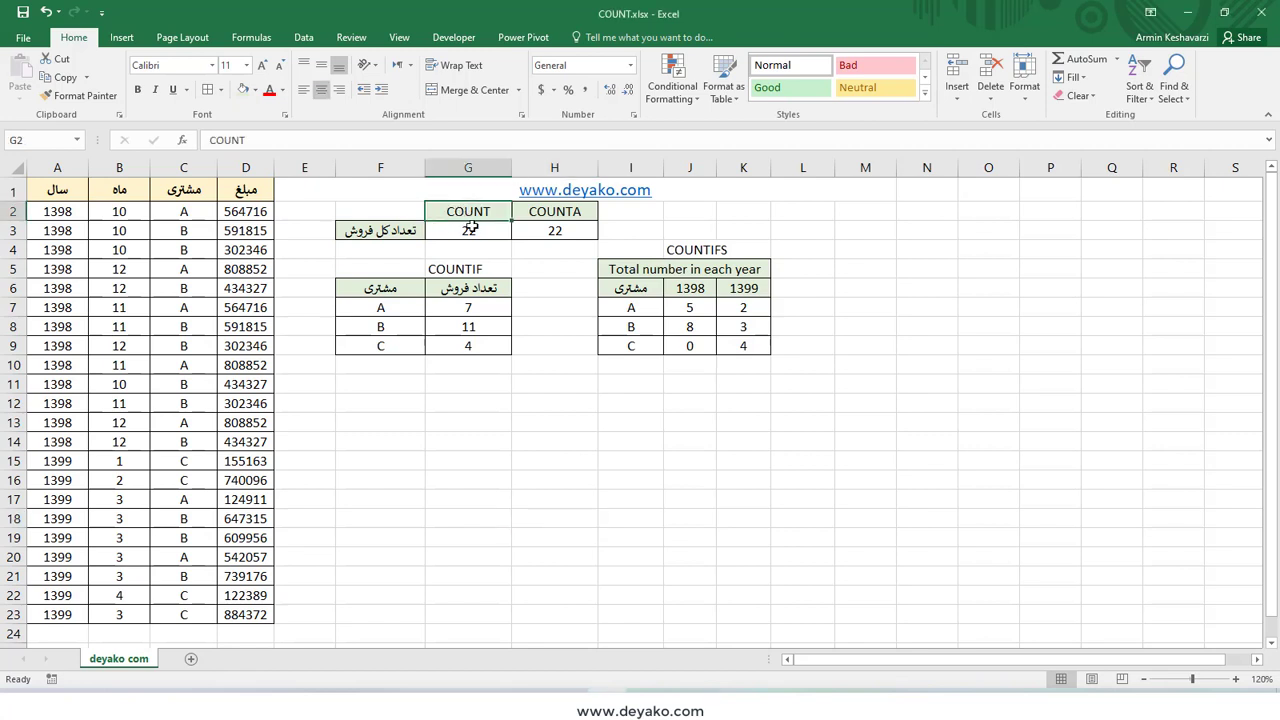
pyautogui.click(548, 206)
pyautogui.click(479, 267)
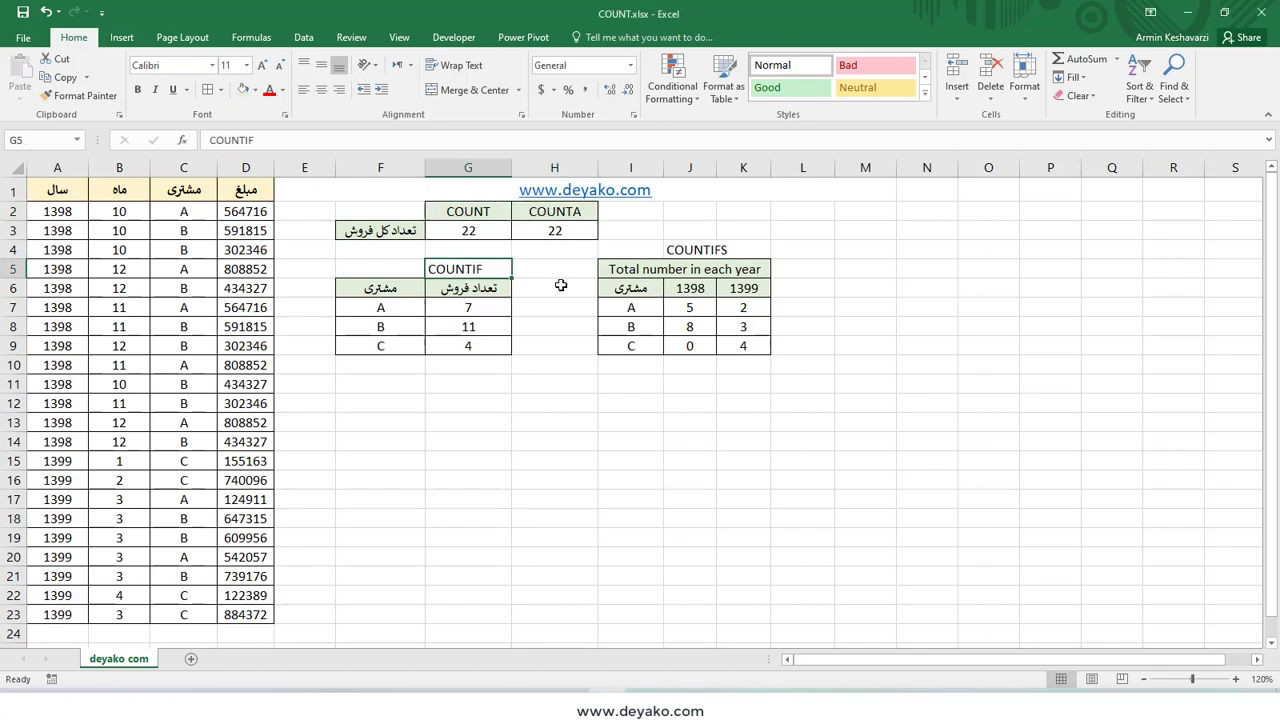
pyautogui.click(704, 245)
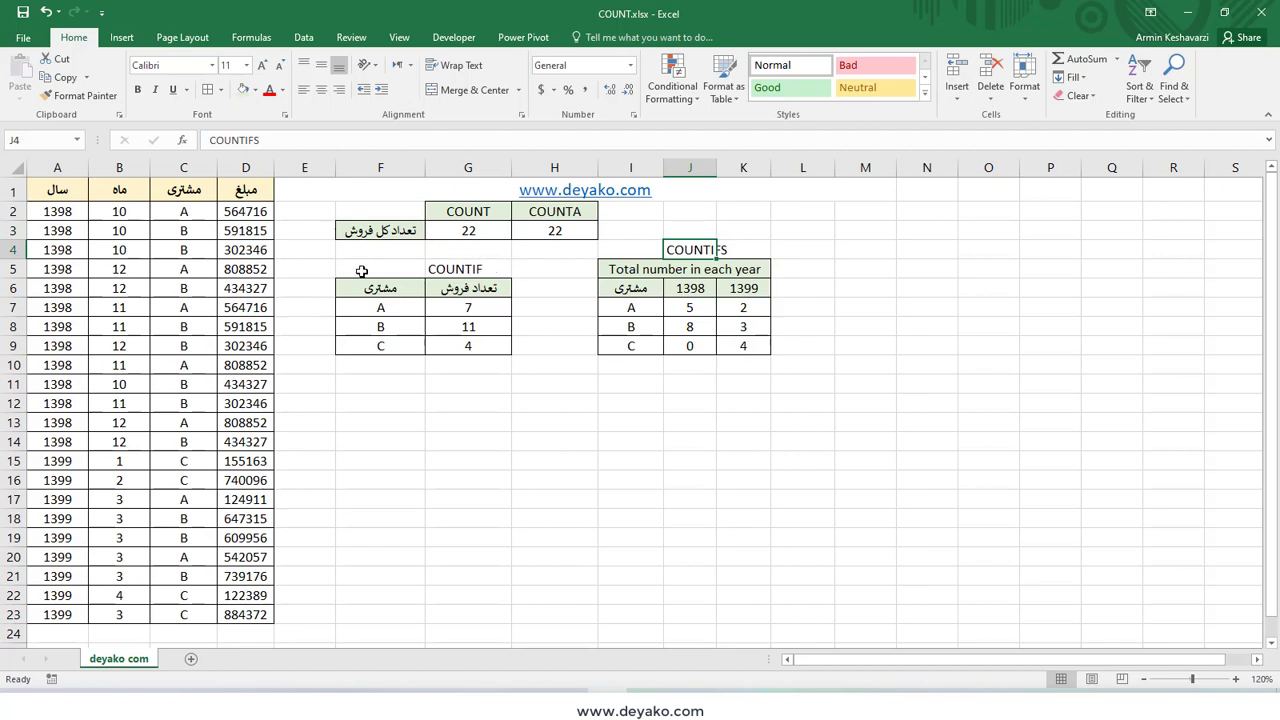
pyautogui.click(430, 240)
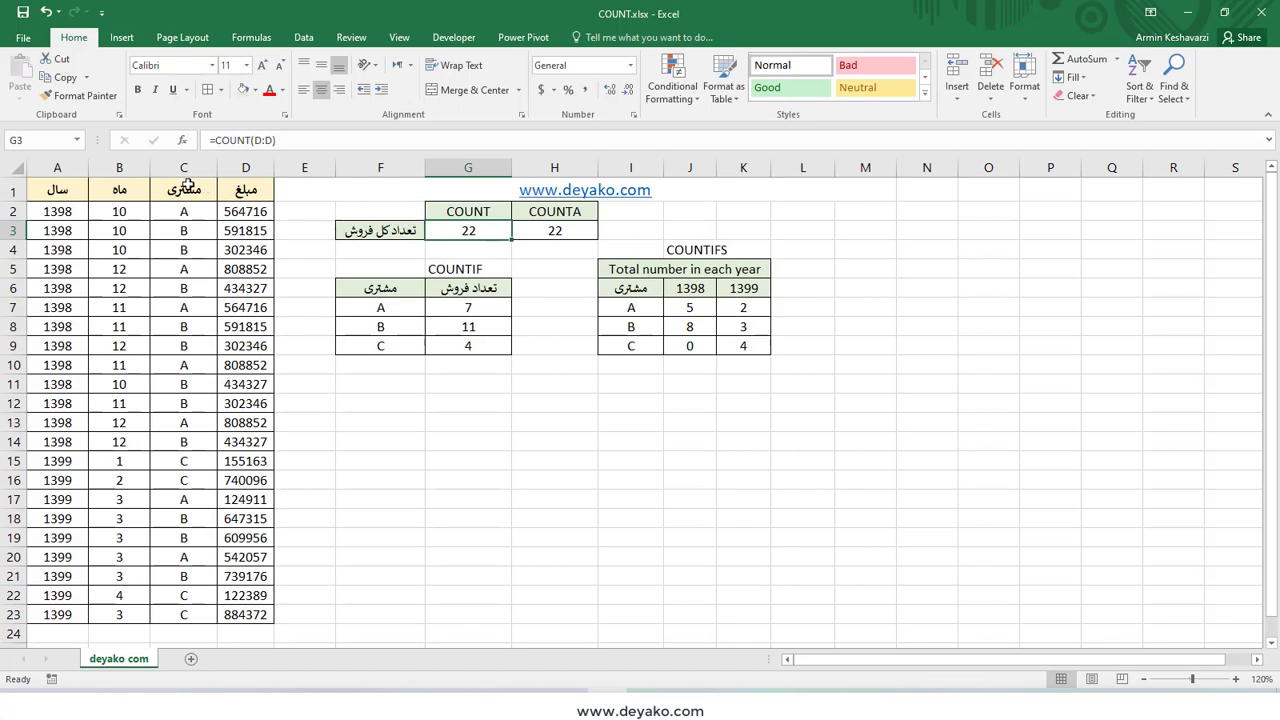
pyautogui.click(249, 170)
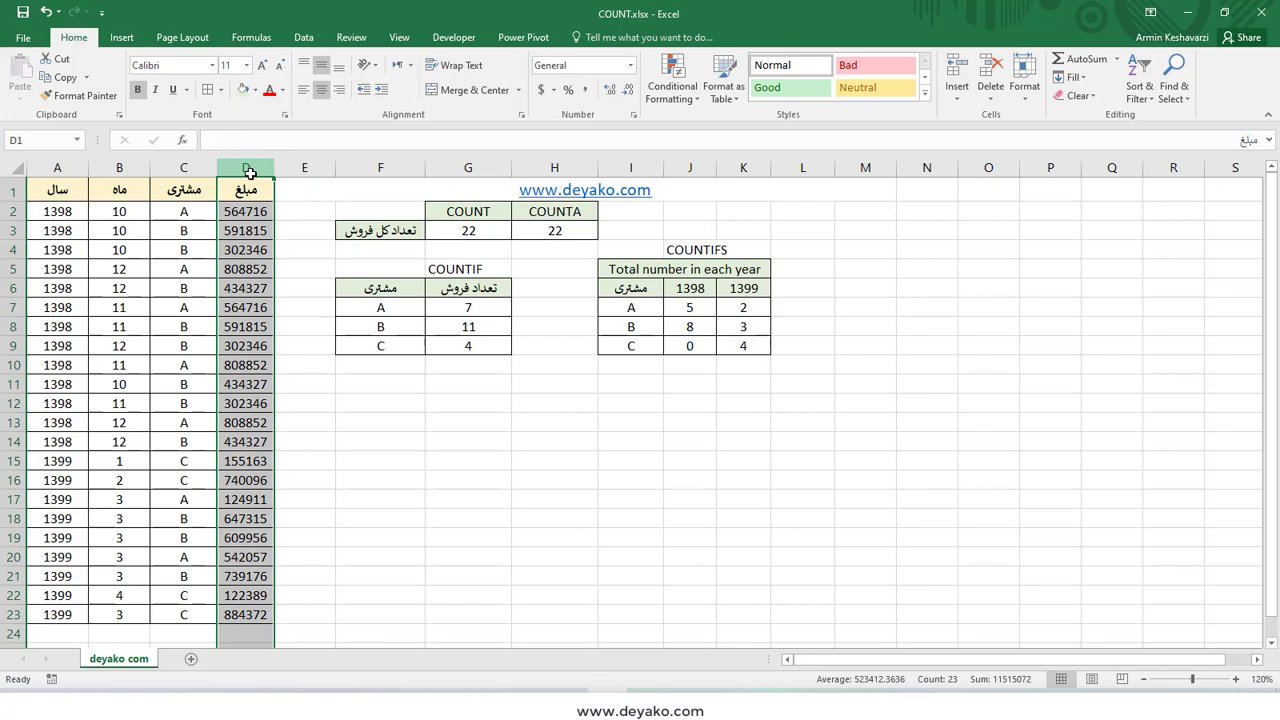
pyautogui.click(464, 232)
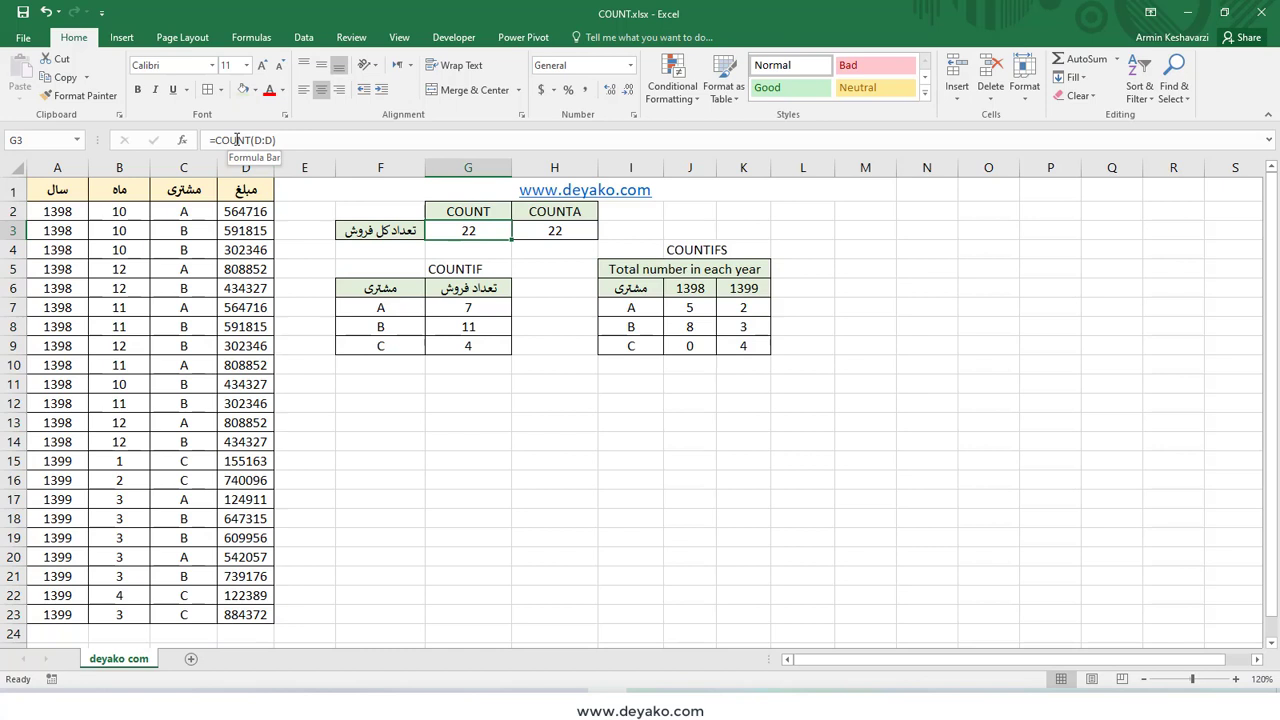
pyautogui.click(235, 170)
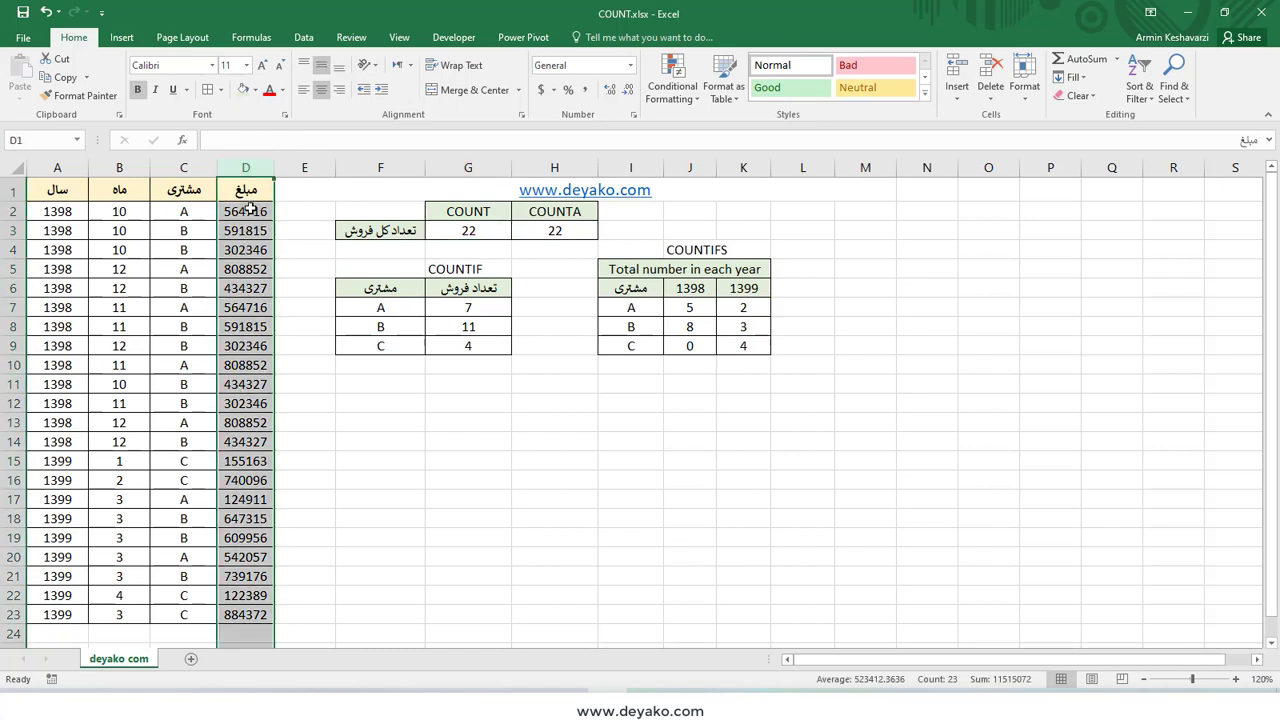
pyautogui.moveTo(250, 211); pyautogui.dragTo(248, 612)
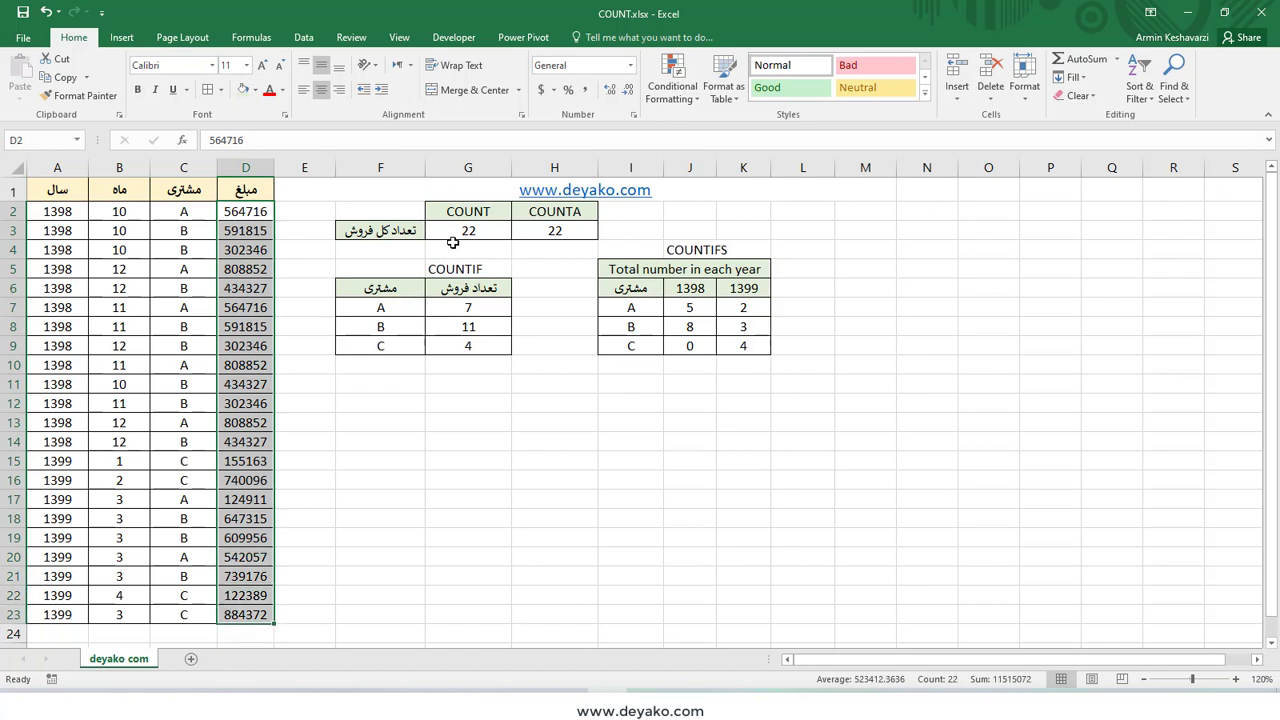
pyautogui.click(458, 238)
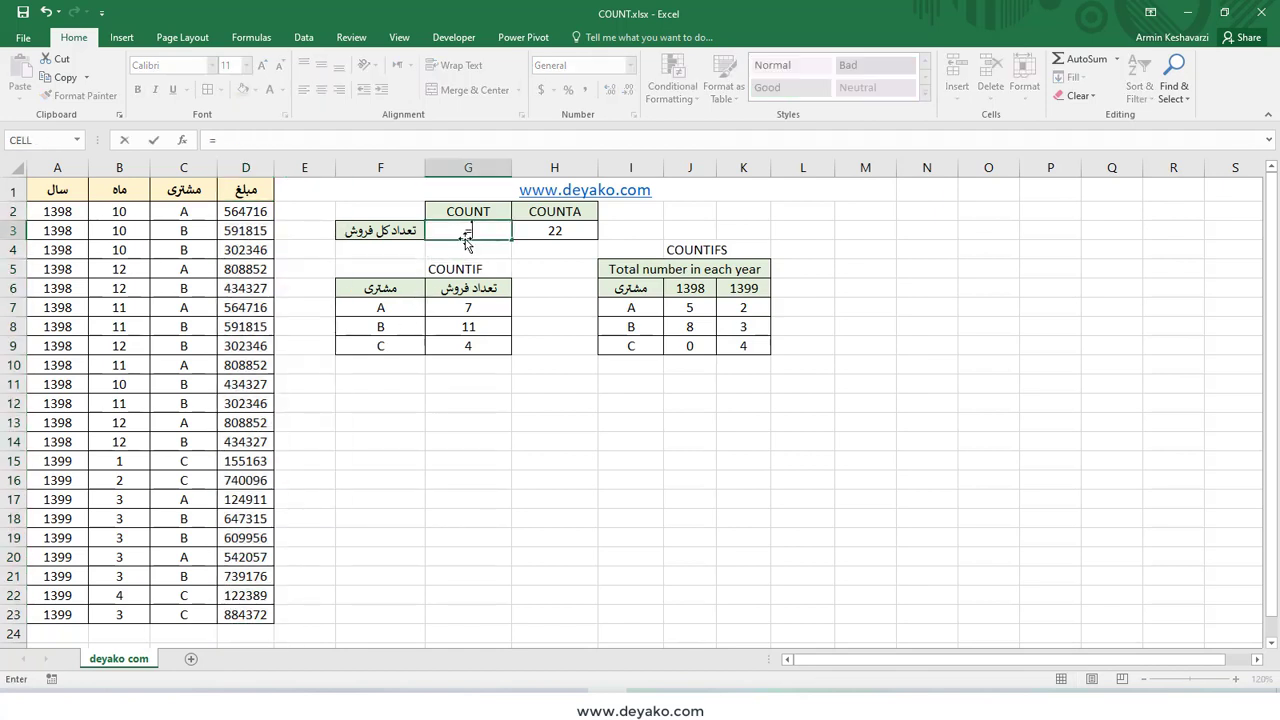
# Rewrite G3 as =COUNT(D1:D23) through the Function Arguments dialog, still returning 22.
pyautogui.write('=coun')
pyautogui.press('Tab')
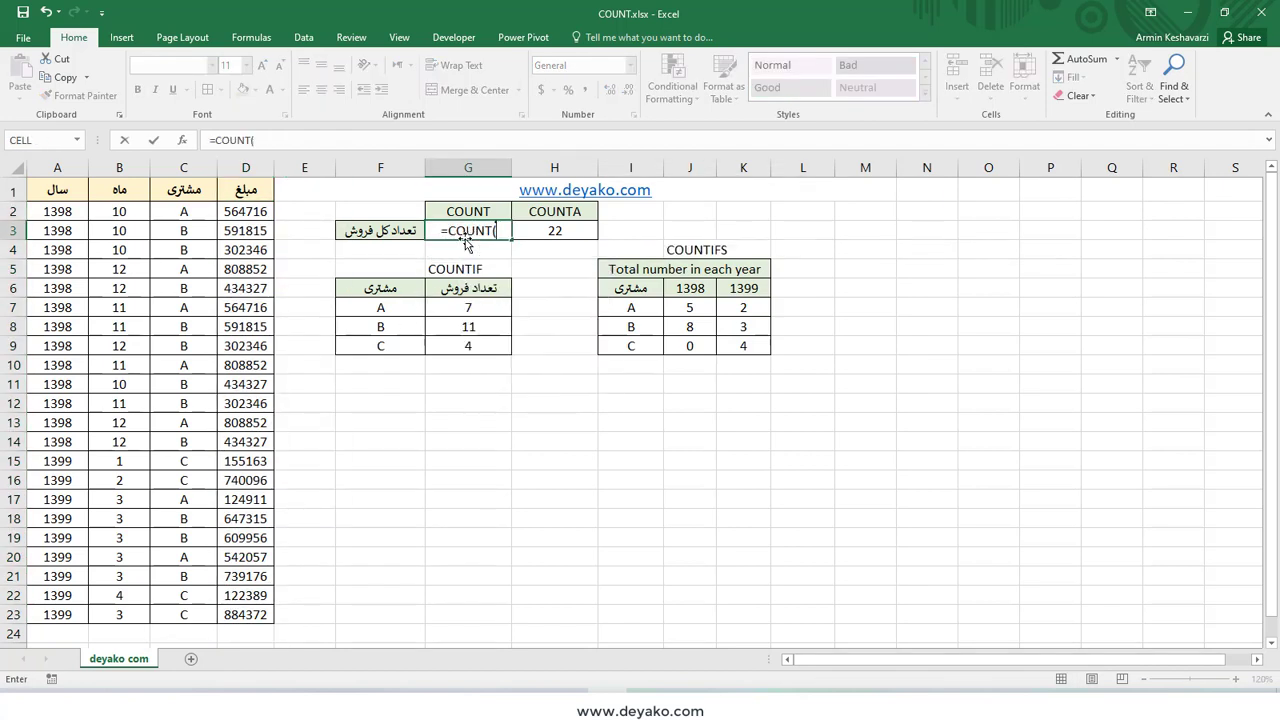
pyautogui.click(182, 140)
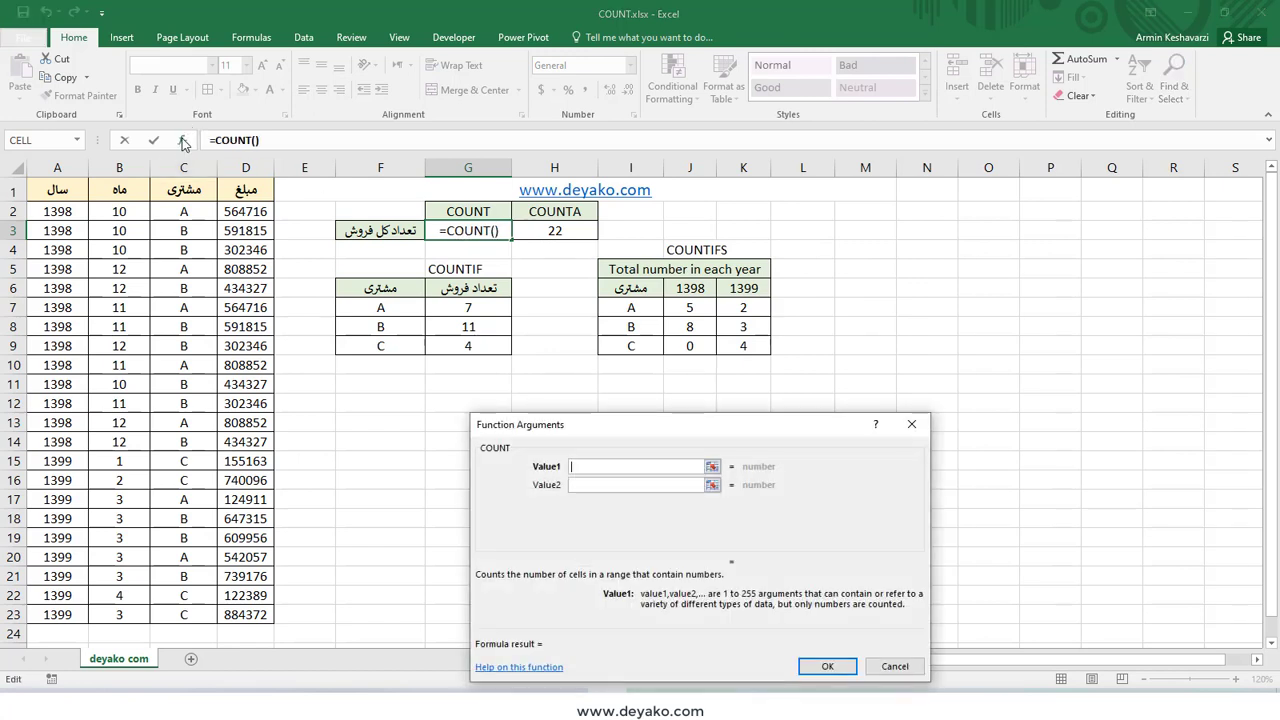
pyautogui.click(251, 167)
pyautogui.click(251, 167)
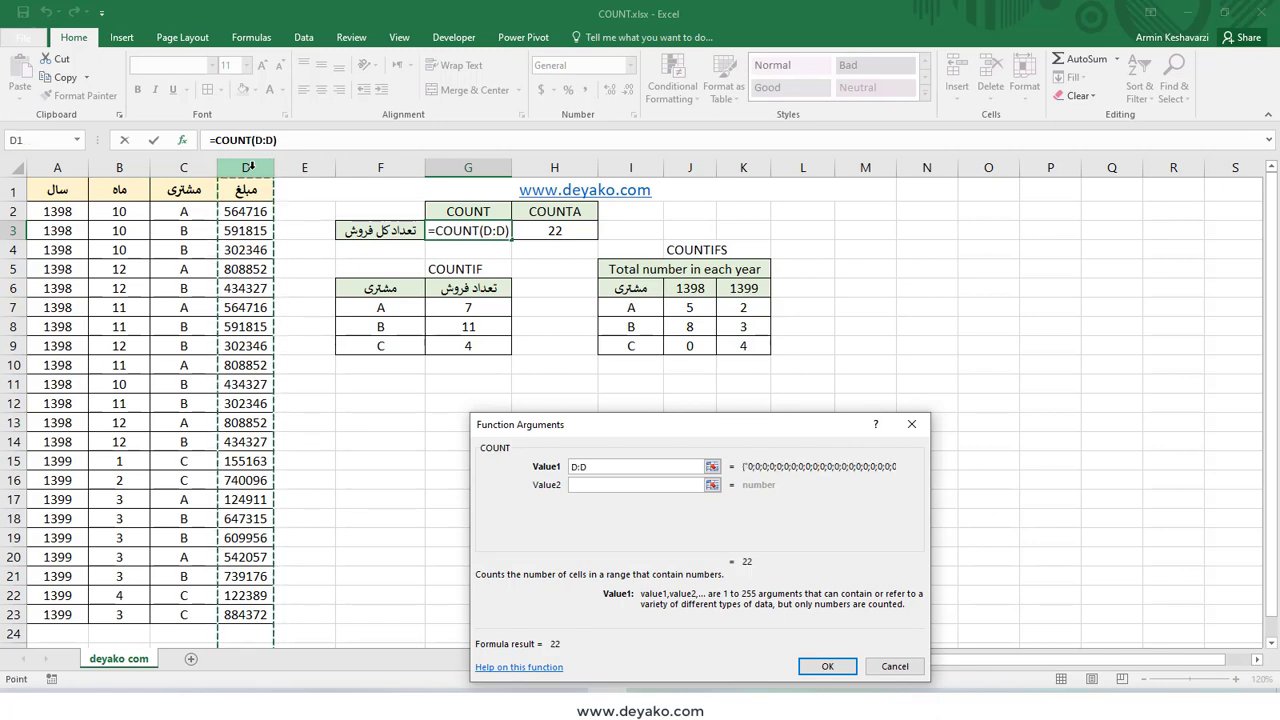
pyautogui.moveTo(245, 190); pyautogui.dragTo(233, 614)
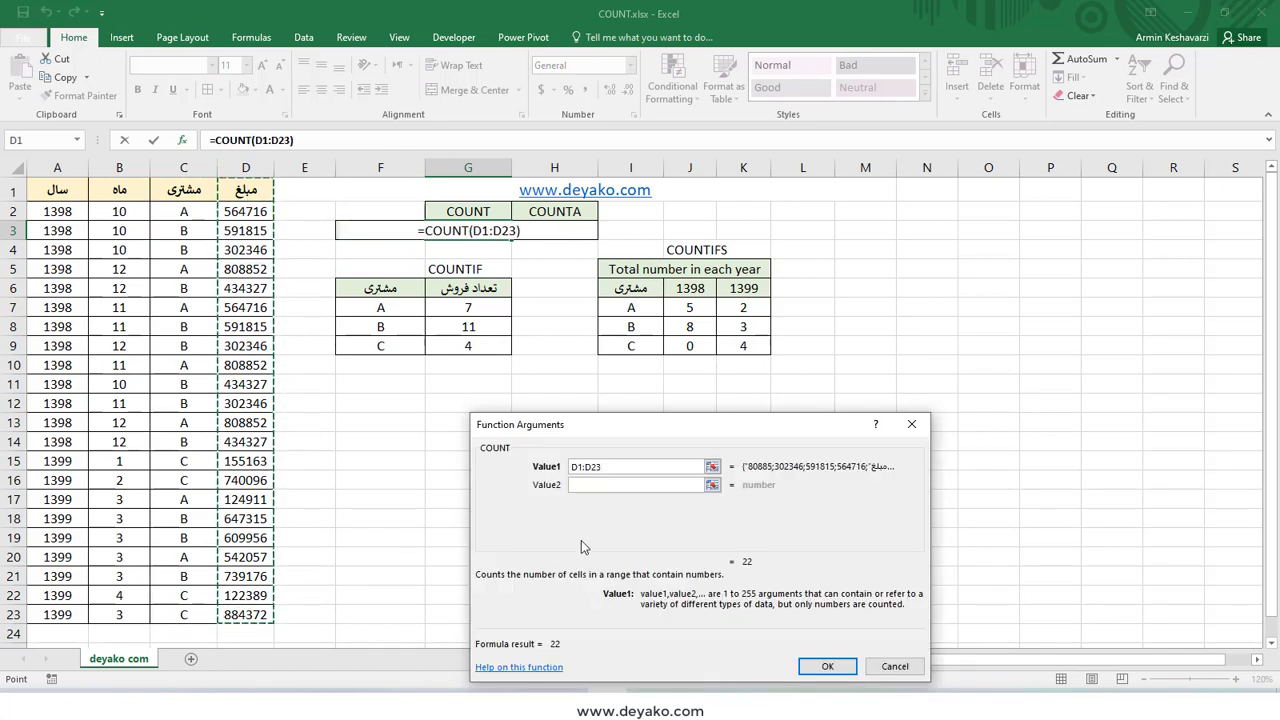
pyautogui.click(826, 665)
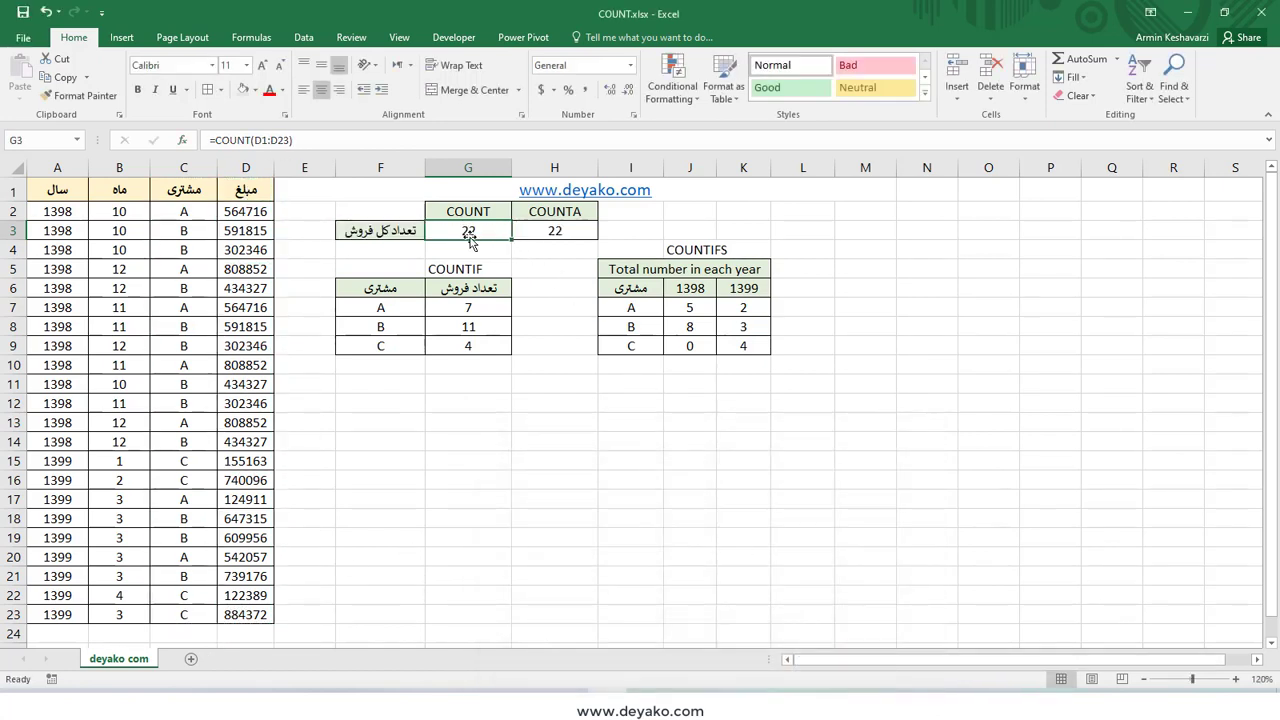
# Restore G3's formula to =COUNT(D:D), counting the whole amount column.
pyautogui.click(288, 140)
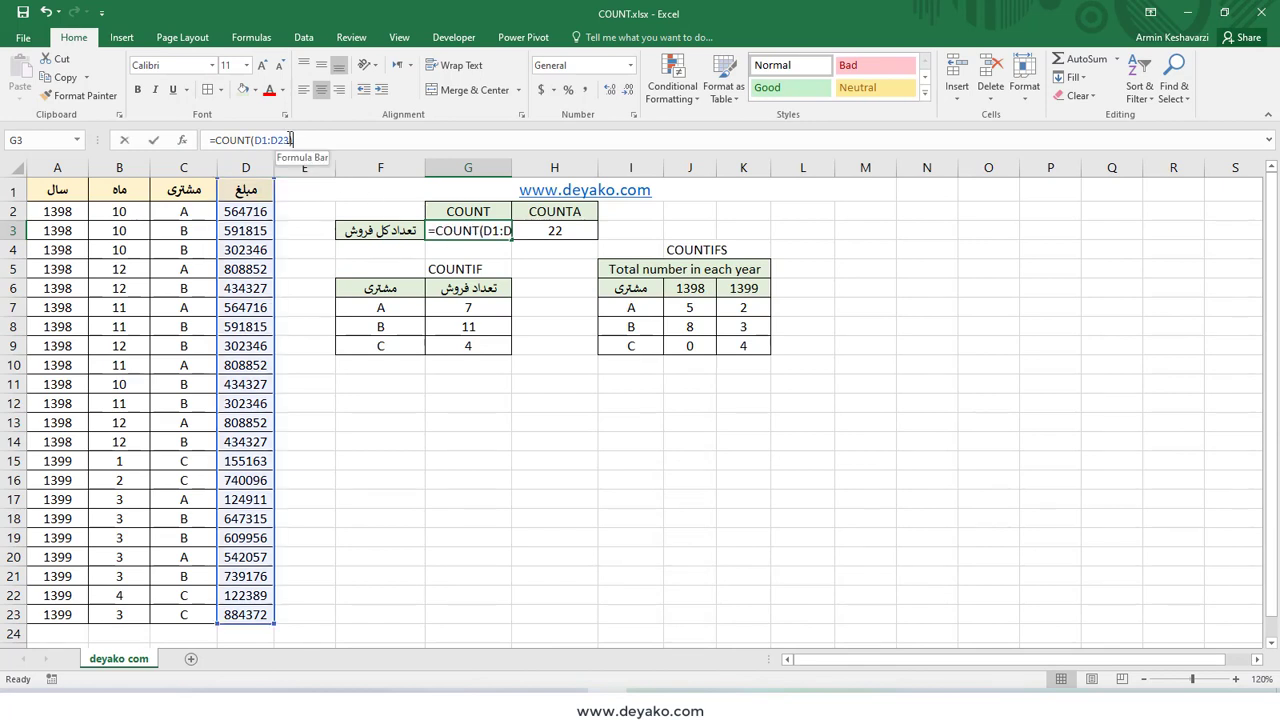
pyautogui.press('BackSpace')
pyautogui.press('BackSpace')
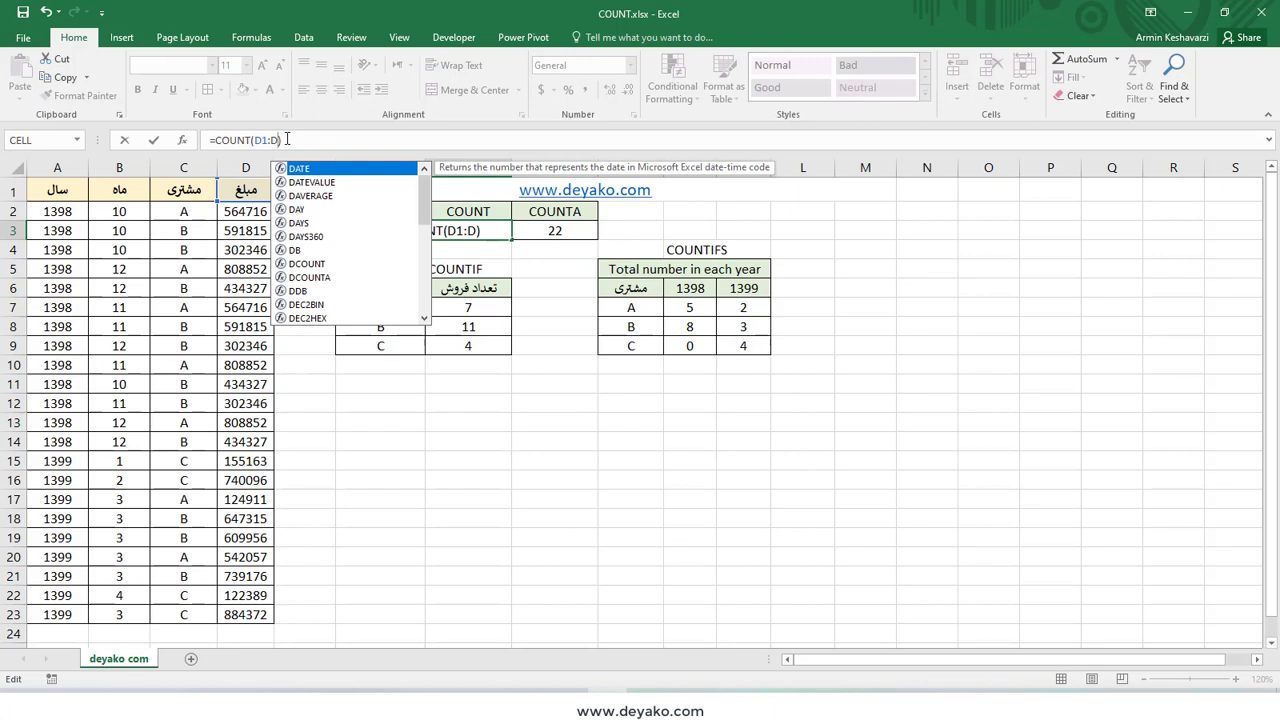
pyautogui.click(273, 140)
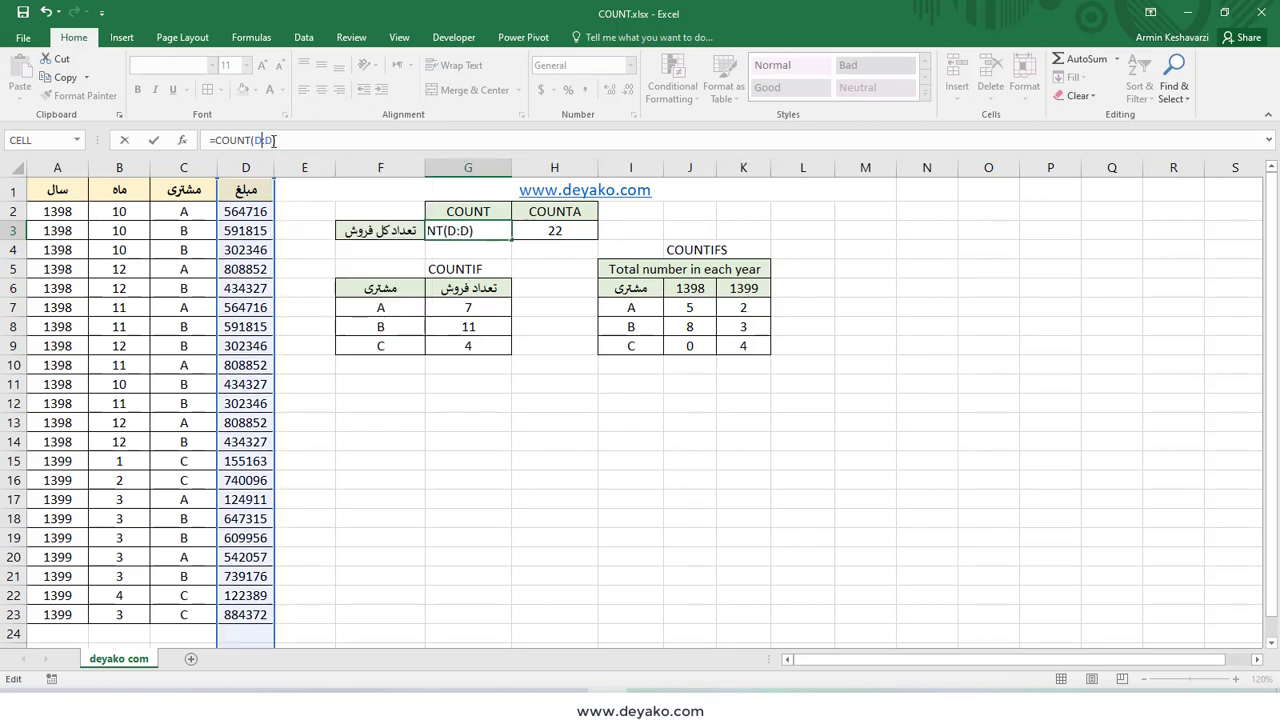
pyautogui.press('Return')
pyautogui.click(475, 230)
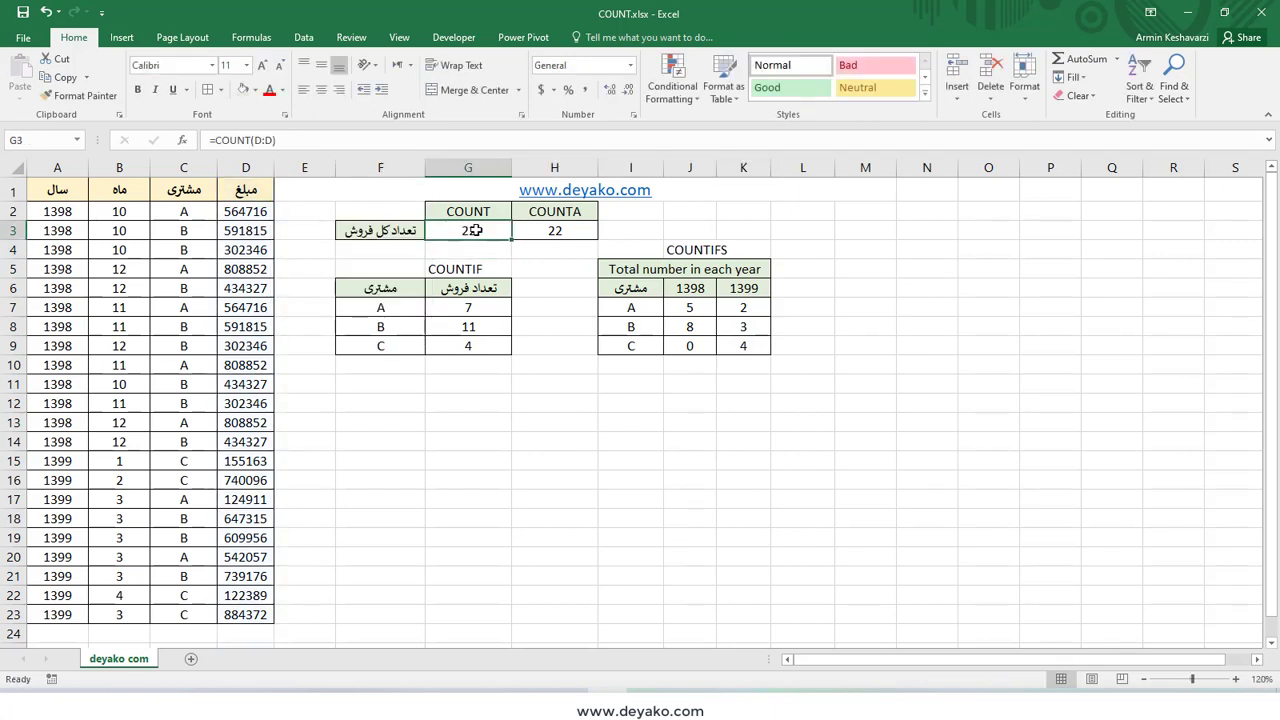
# Enter the text 'A' in D24 below the amounts, then recheck the G3 and H3 totals.
pyautogui.scroll(-1, 330, 430)
pyautogui.scroll(-1, 326, 483)
pyautogui.click(258, 511)
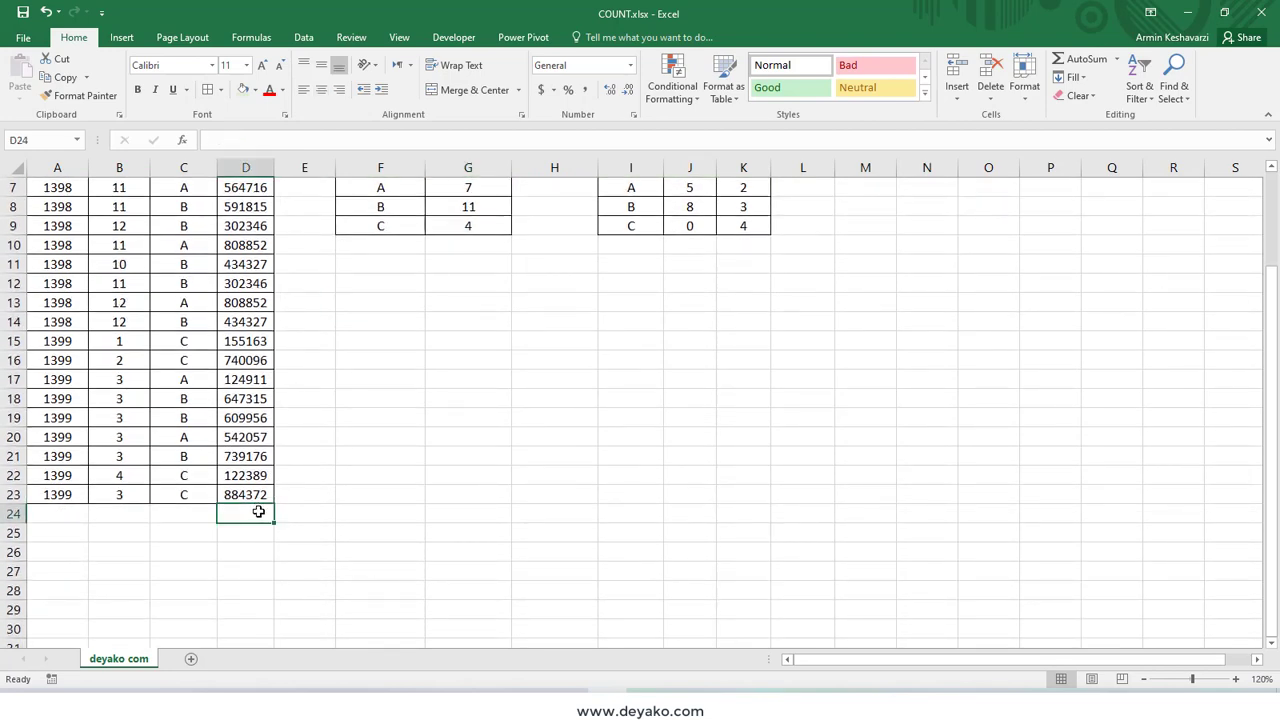
pyautogui.write('A')
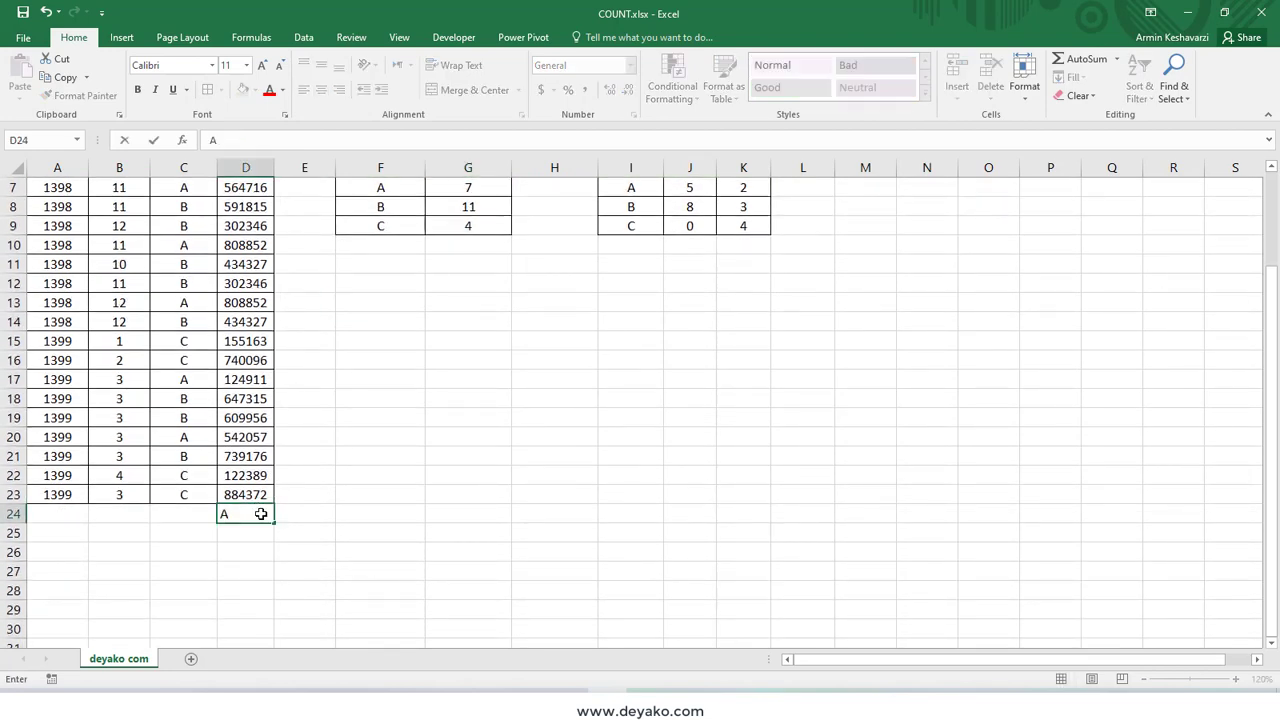
pyautogui.press('Return')
pyautogui.scroll(2, 414, 451)
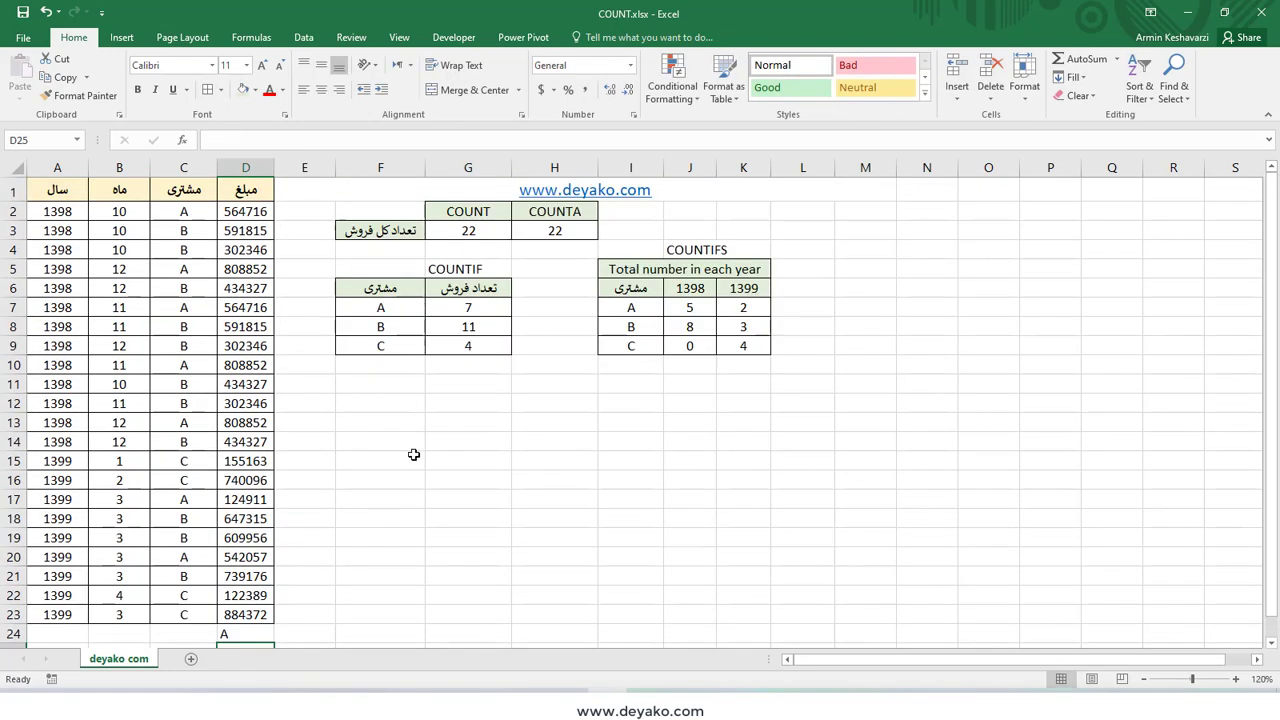
pyautogui.click(487, 229)
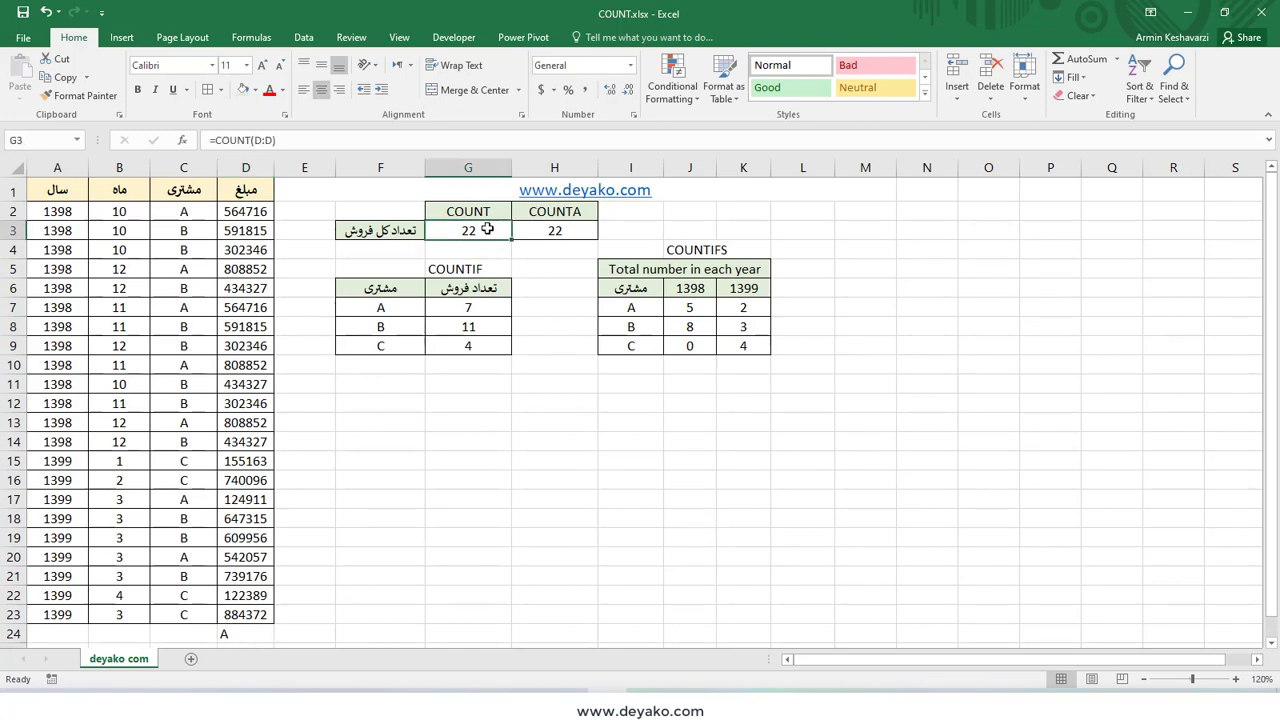
pyautogui.click(552, 231)
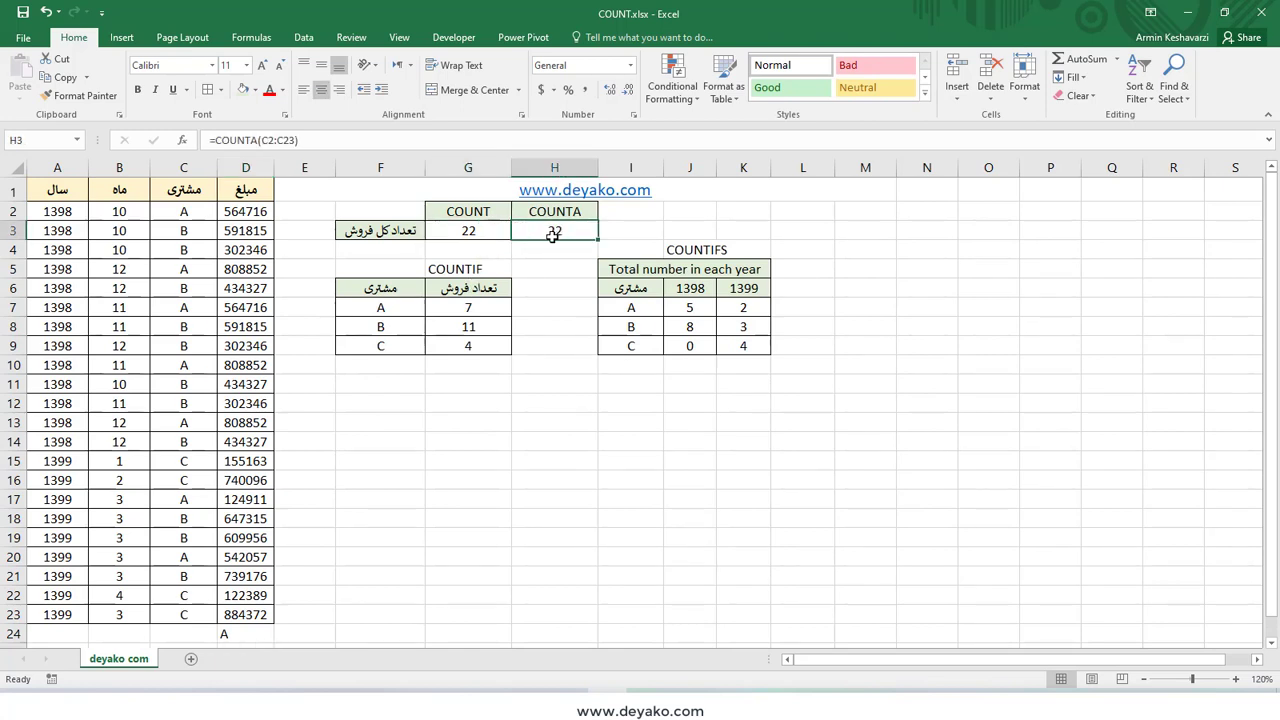
pyautogui.doubleClick(550, 232)
pyautogui.moveTo(262, 140); pyautogui.dragTo(291, 141)
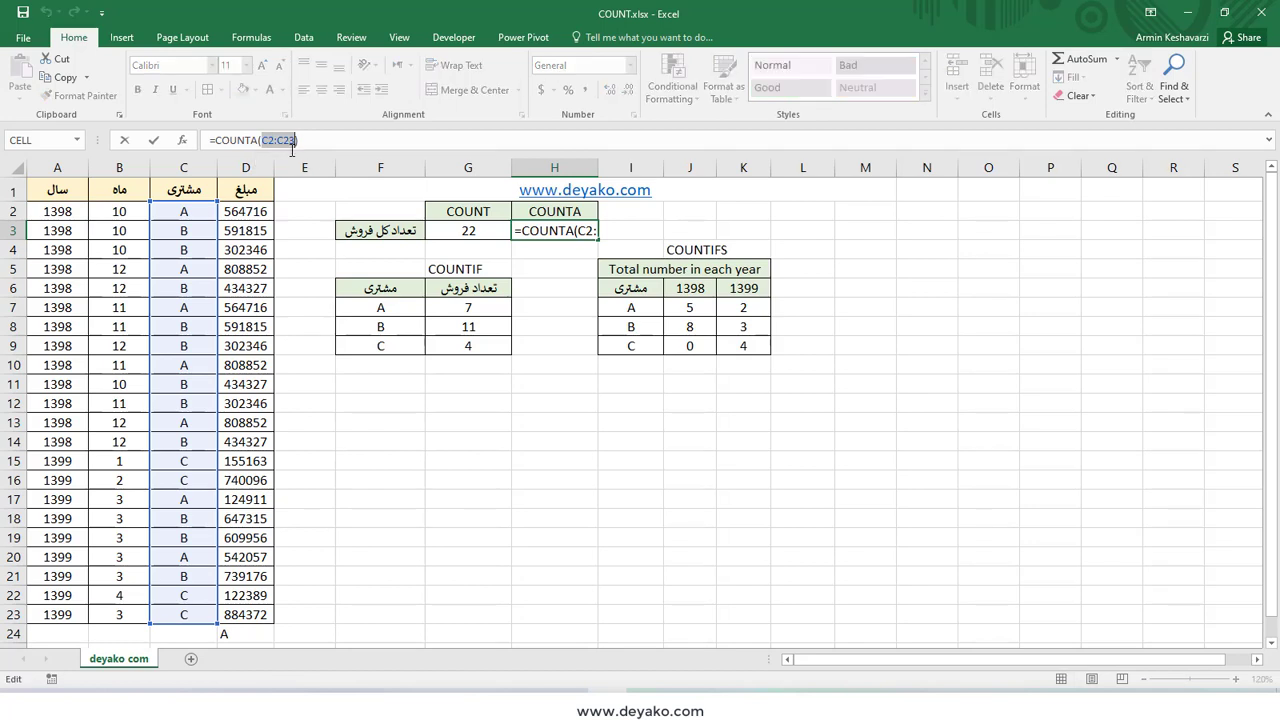
pyautogui.press('Delete')
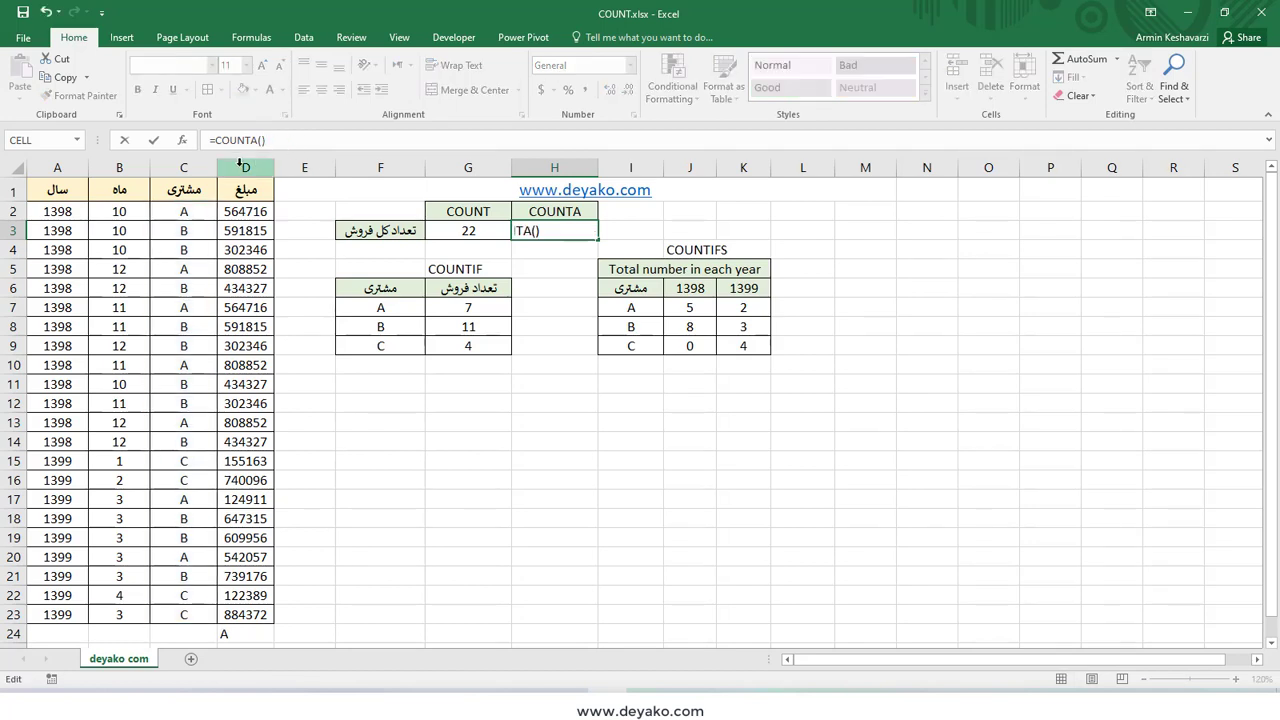
pyautogui.click(246, 168)
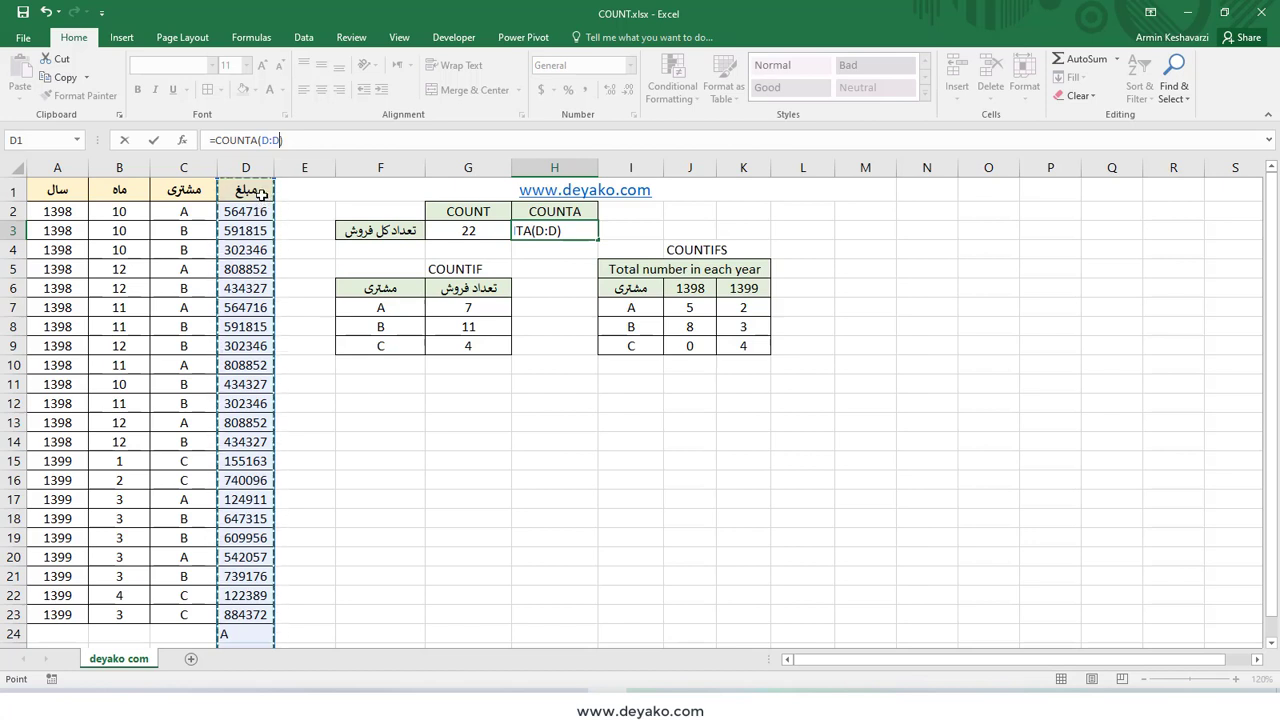
pyautogui.press('Return')
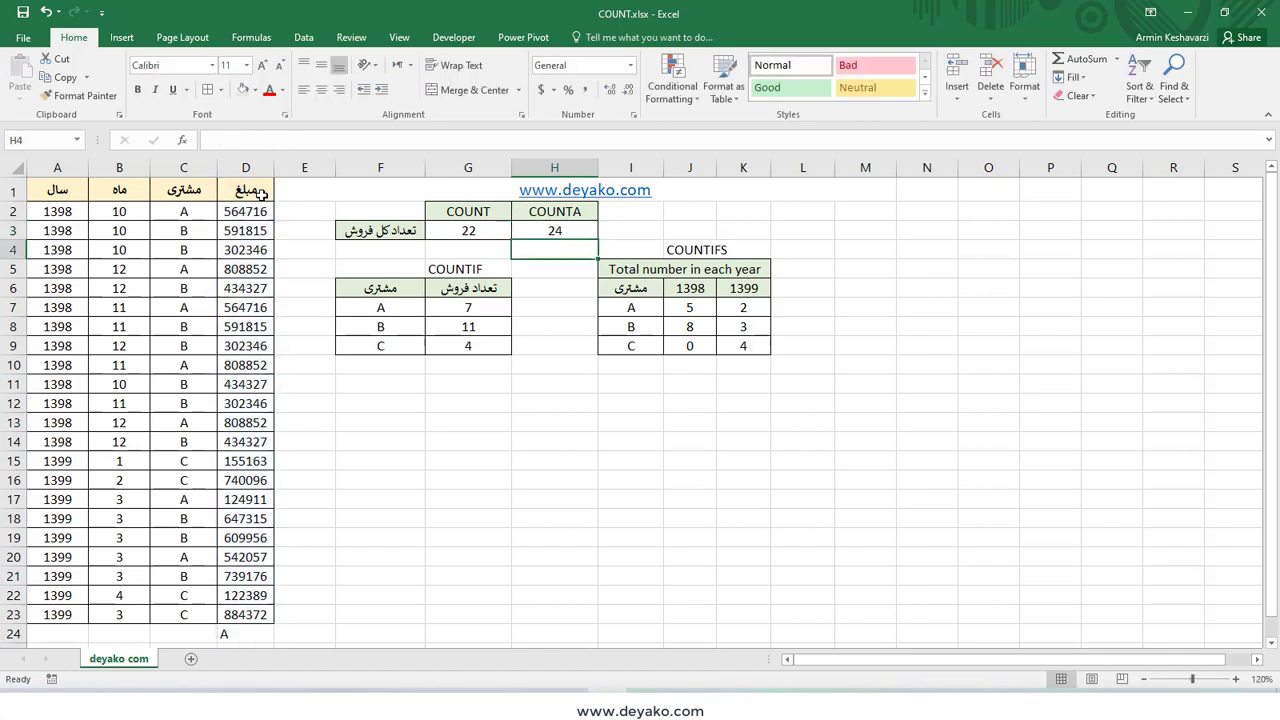
pyautogui.click(263, 191)
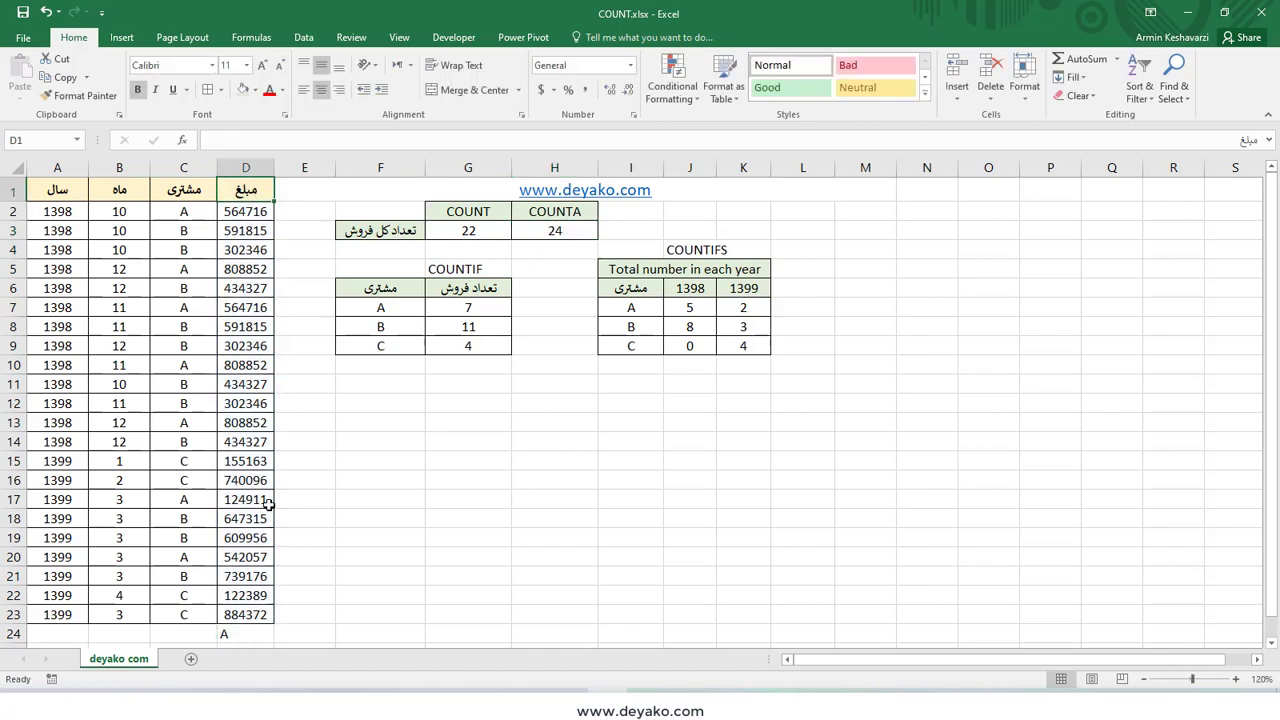
pyautogui.click(230, 631)
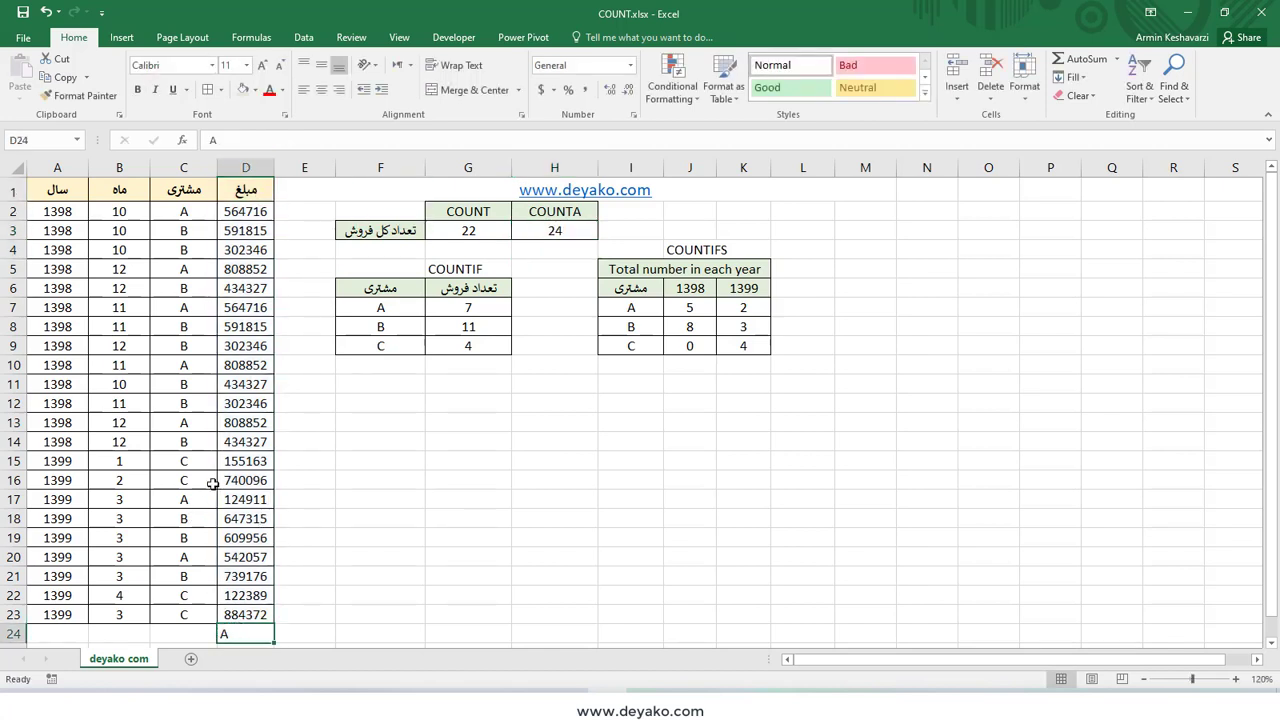
pyautogui.click(541, 231)
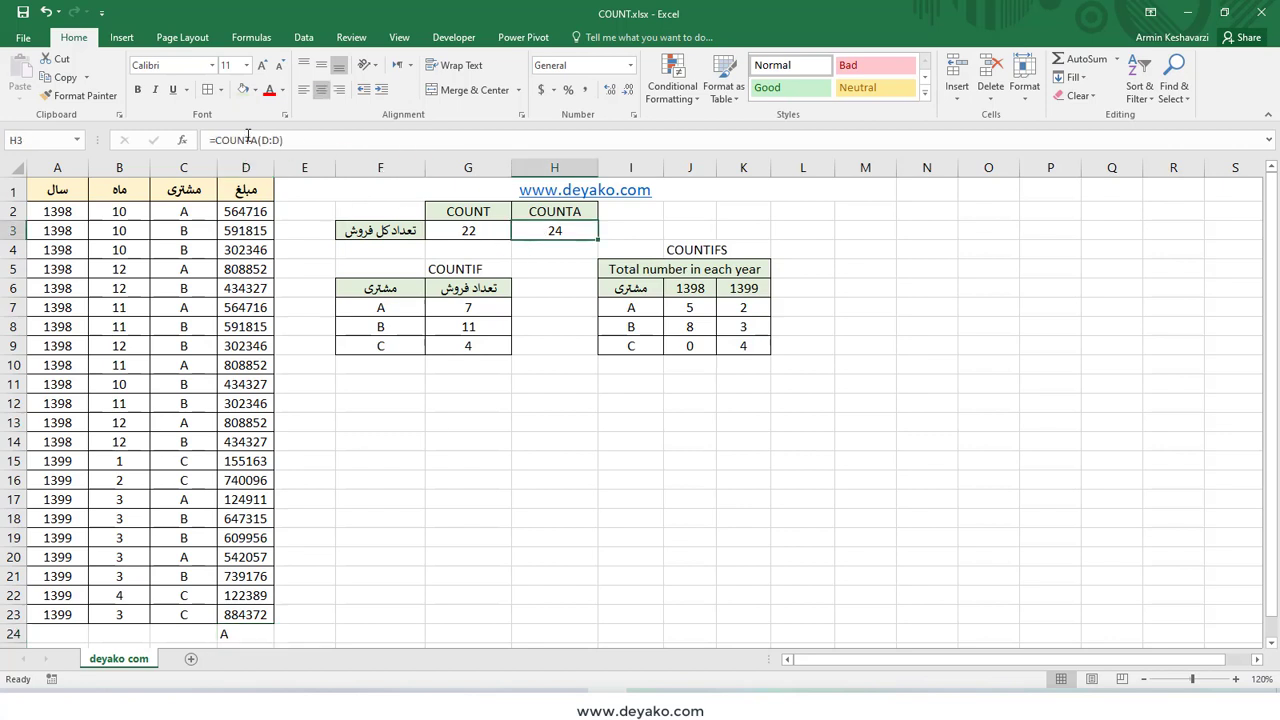
pyautogui.click(485, 230)
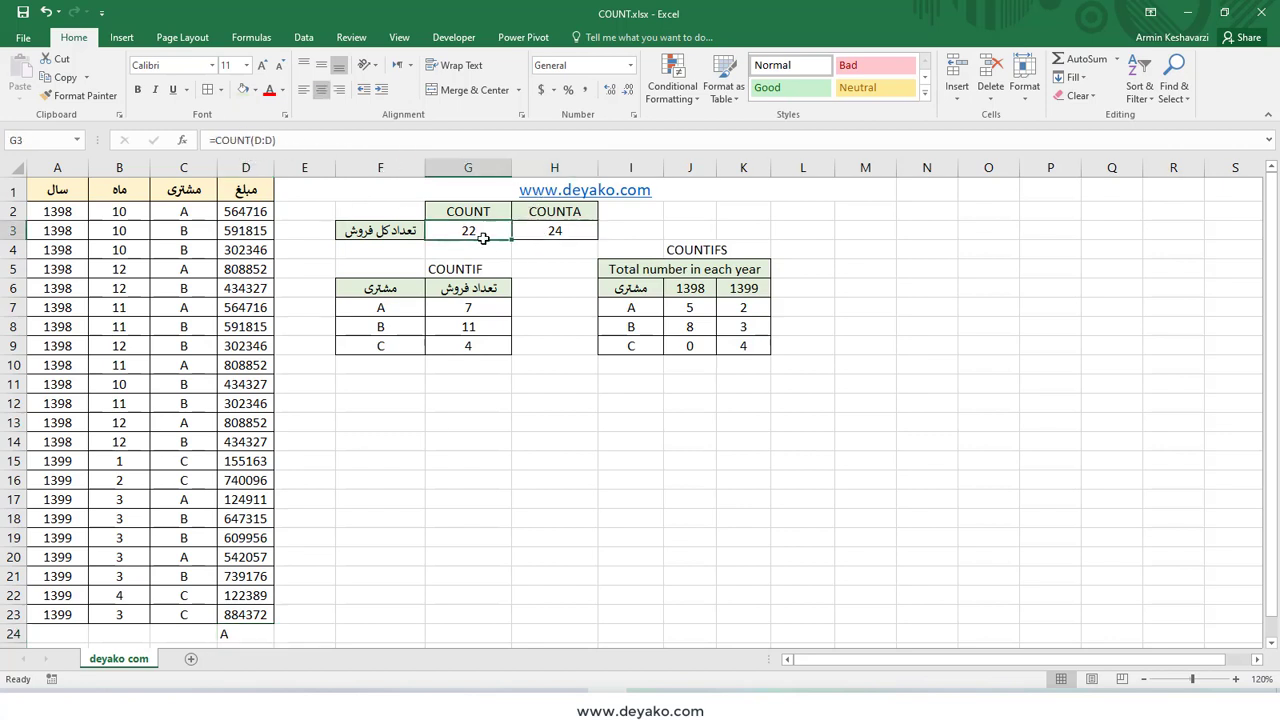
pyautogui.click(537, 231)
pyautogui.click(485, 230)
pyautogui.click(584, 231)
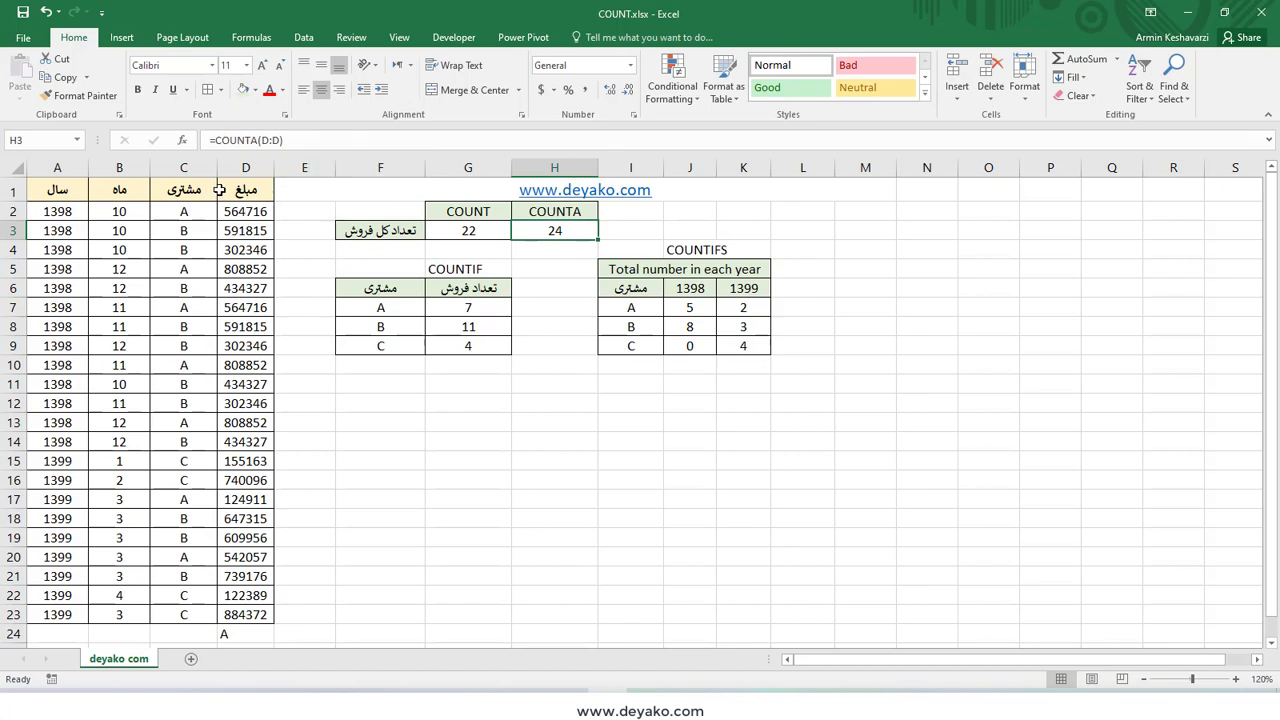
# Point H3's COUNTA at customer column C, giving =COUNTA(C:C) and 23.
pyautogui.click(285, 140)
pyautogui.press('BackSpace')
pyautogui.press('BackSpace')
pyautogui.press('BackSpace')
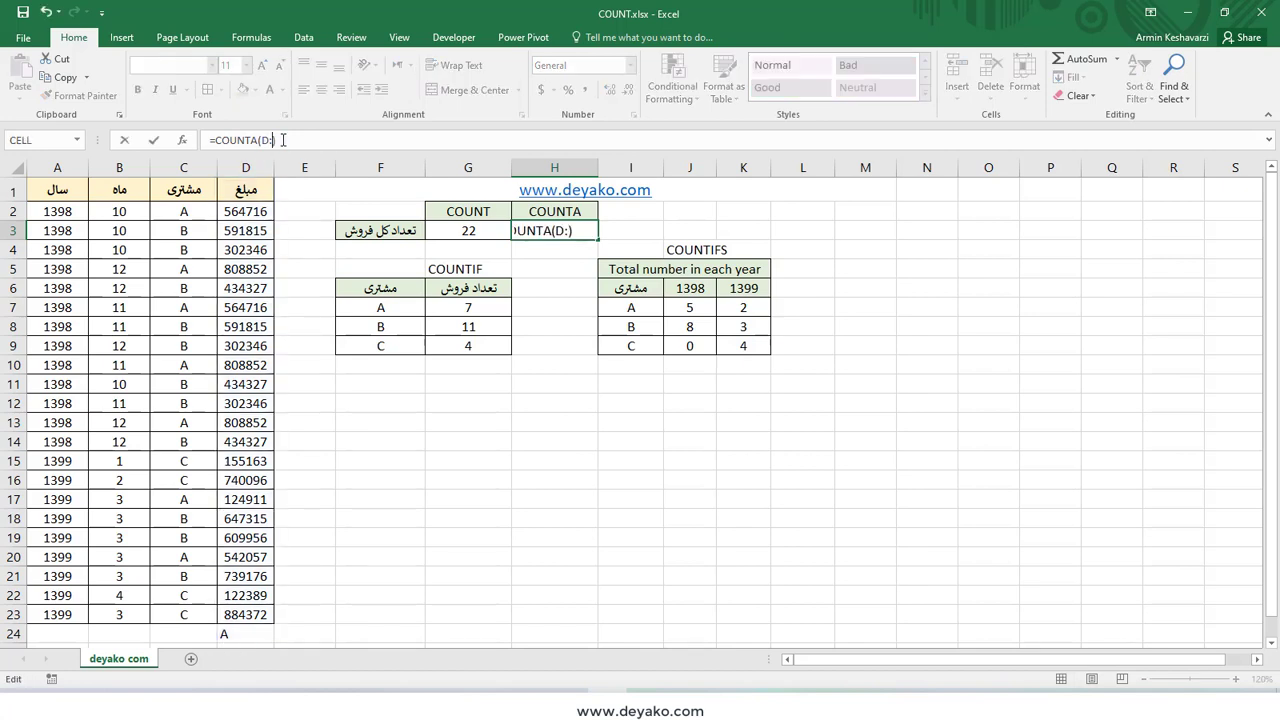
pyautogui.click(194, 160)
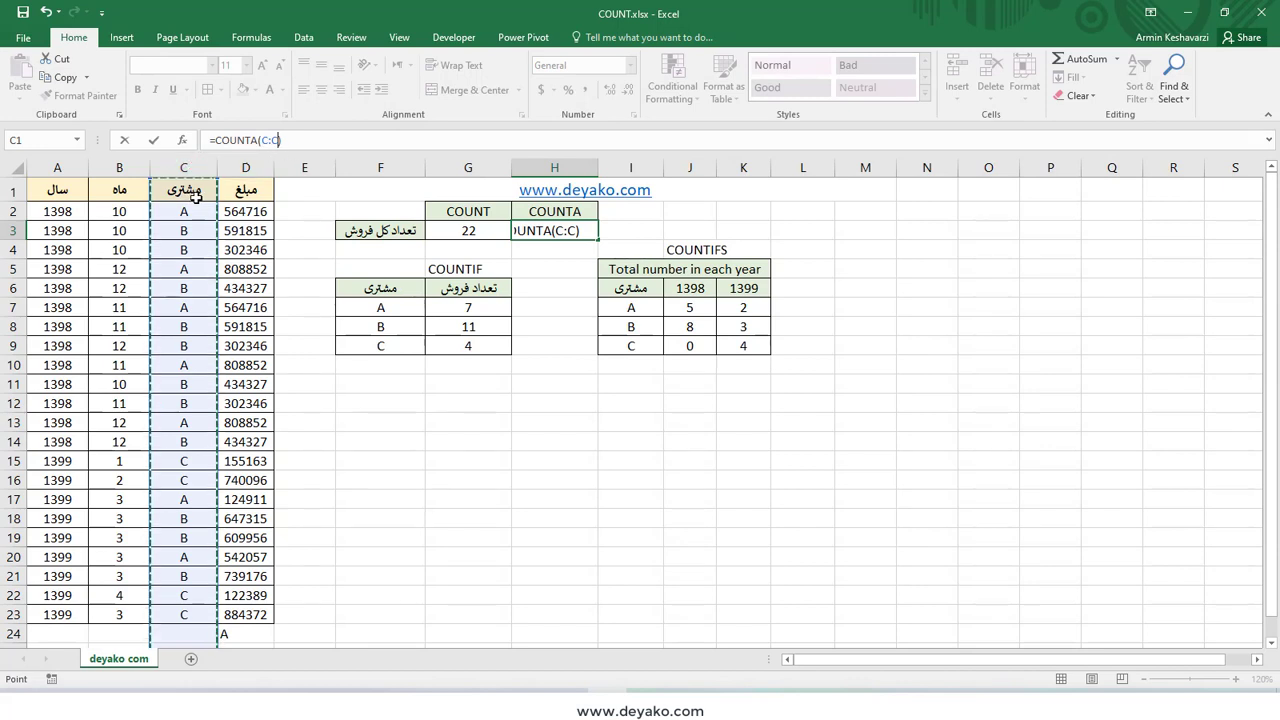
pyautogui.press('Return')
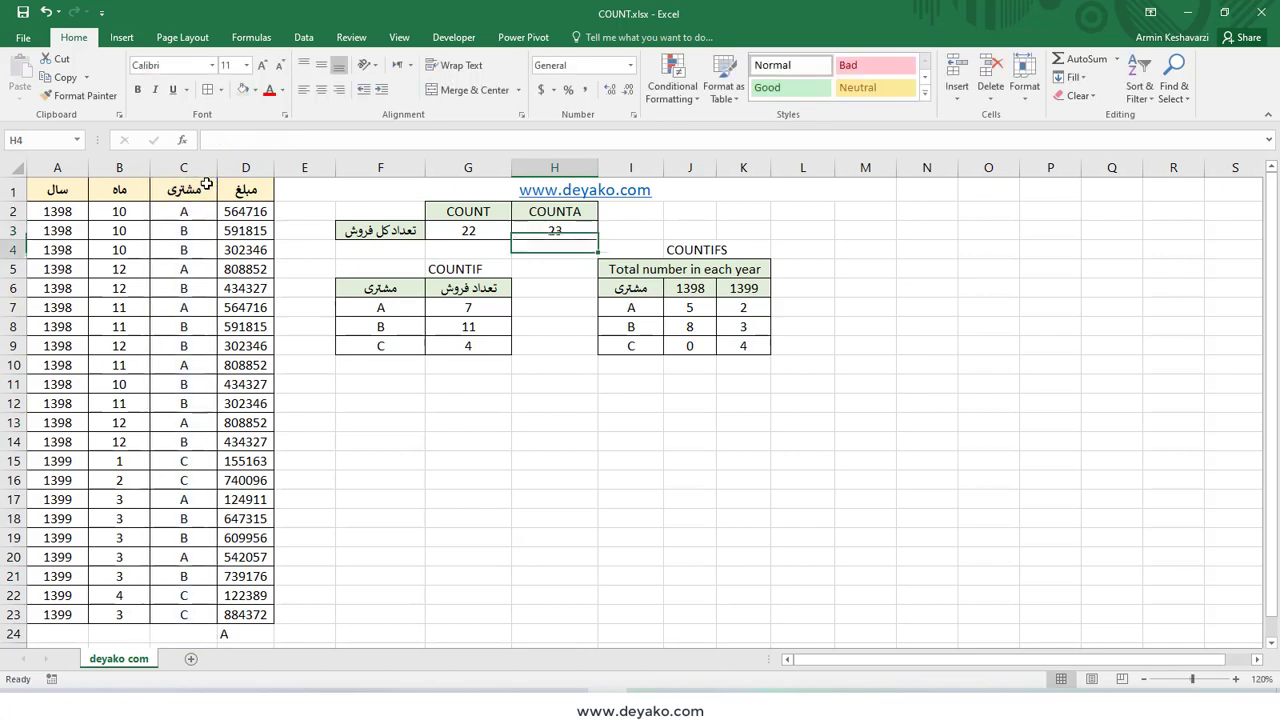
pyautogui.click(578, 228)
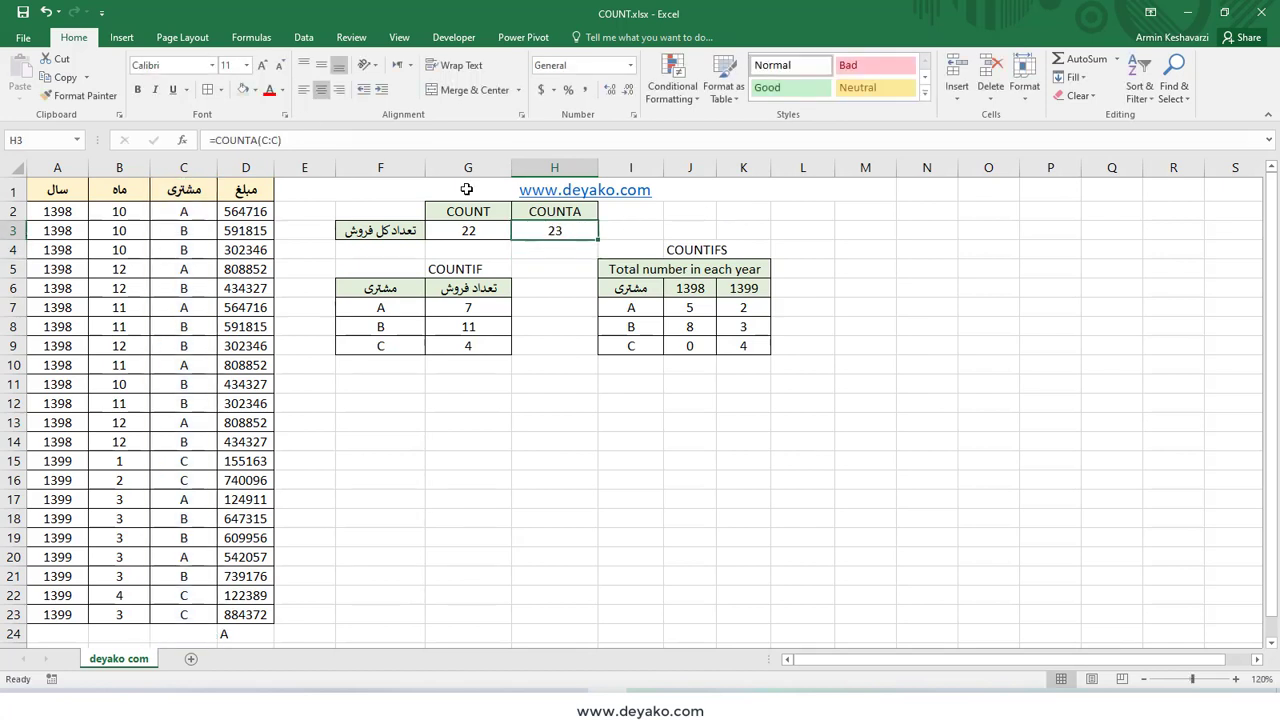
# Append -1 to H3 so =COUNTA(C:C)-1 excludes the header and returns 22.
pyautogui.click(298, 139)
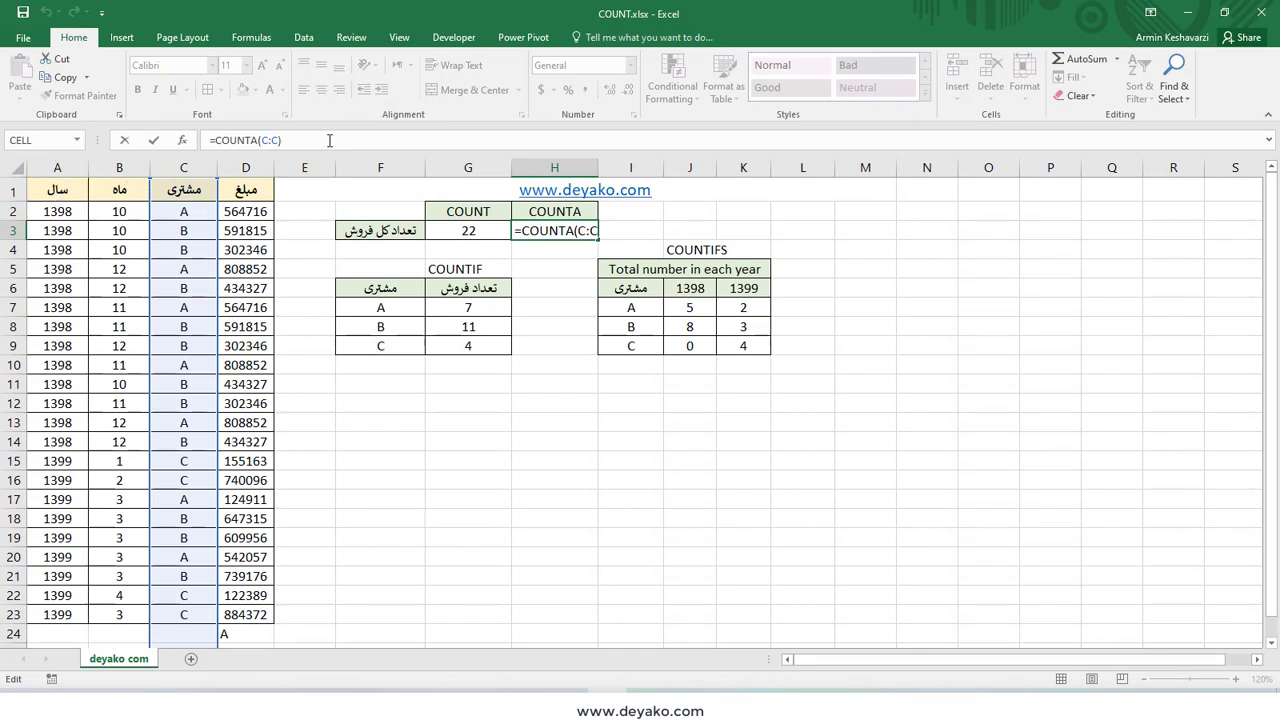
pyautogui.write('-1')
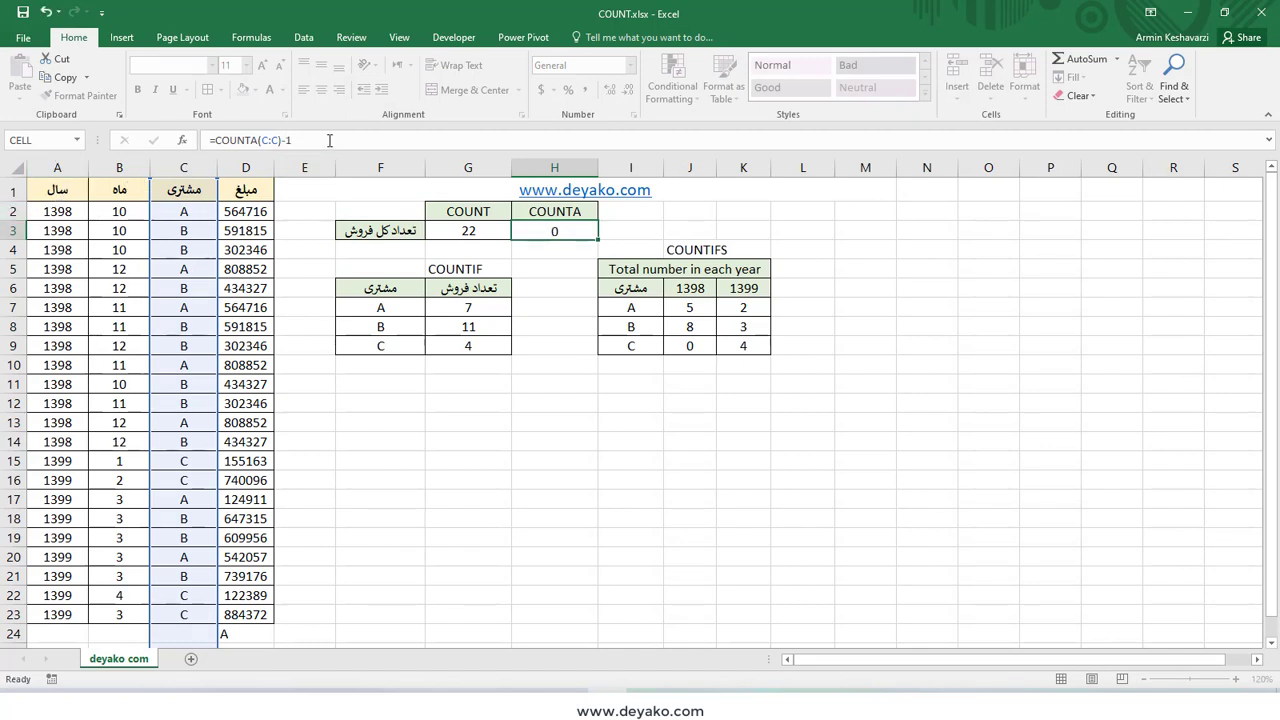
pyautogui.press('Return')
pyautogui.scroll(-1, 189, 391)
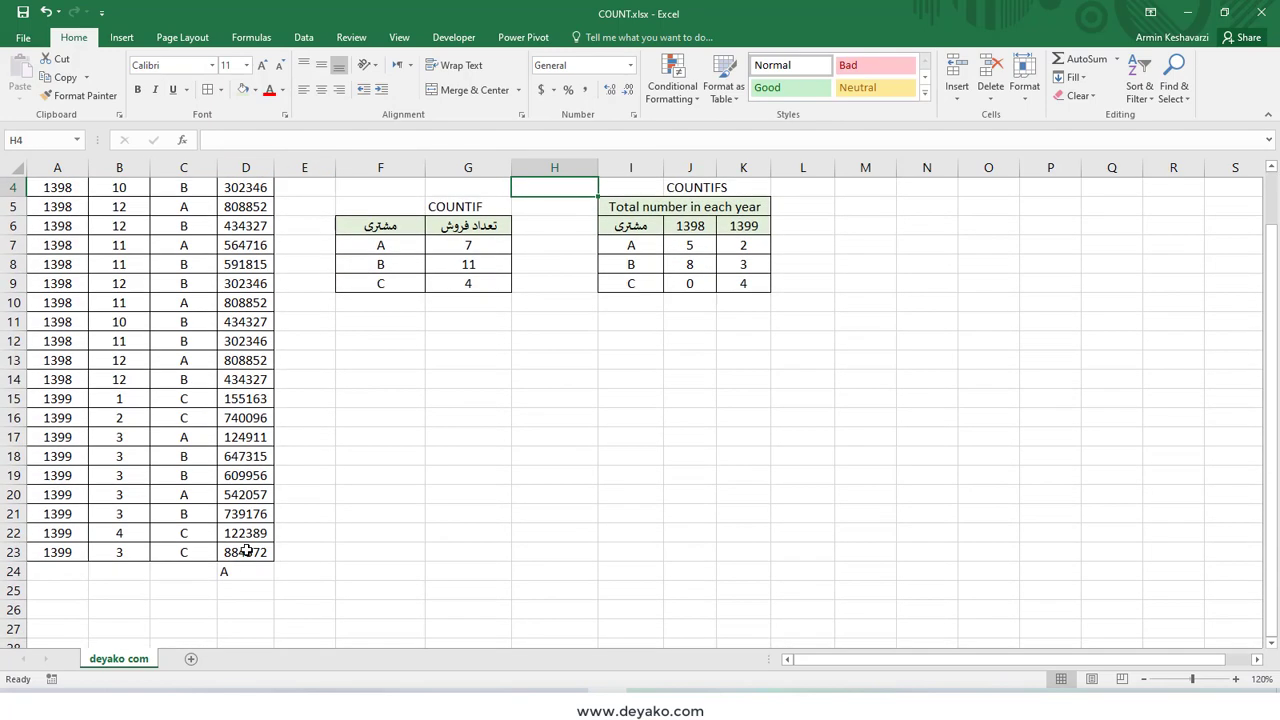
pyautogui.click(253, 573)
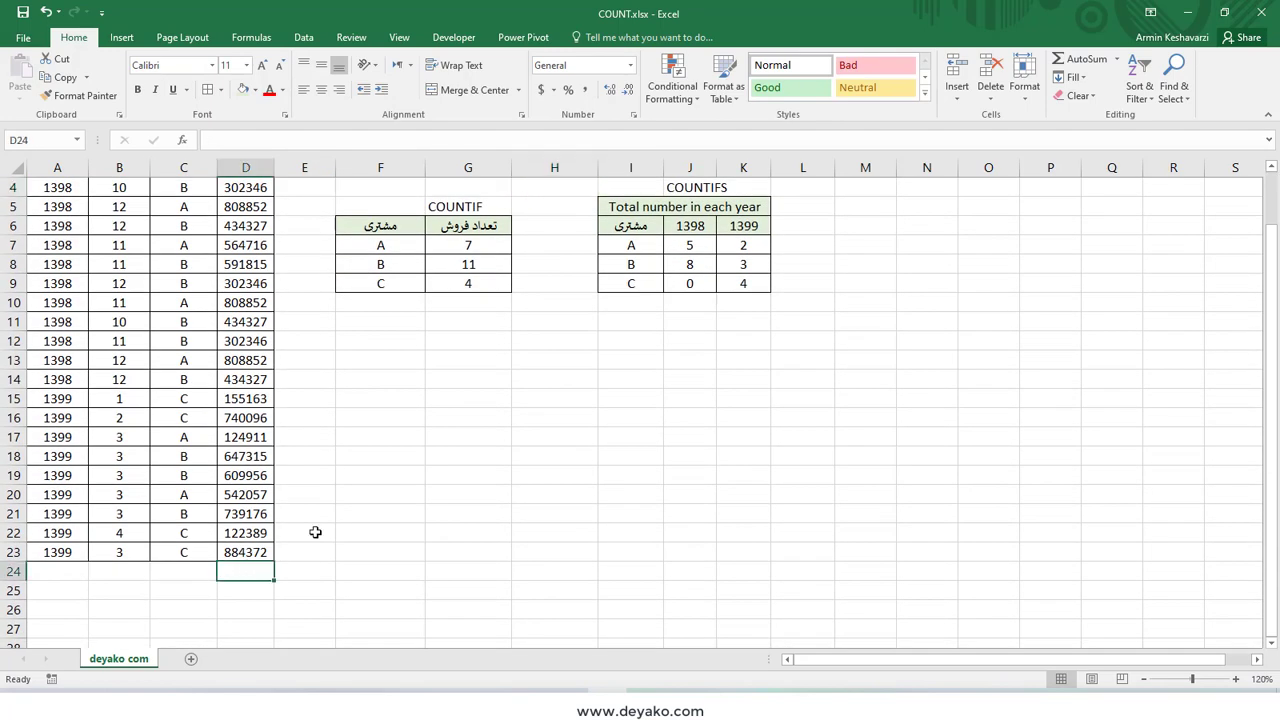
pyautogui.scroll(1, 315, 532)
pyautogui.click(575, 236)
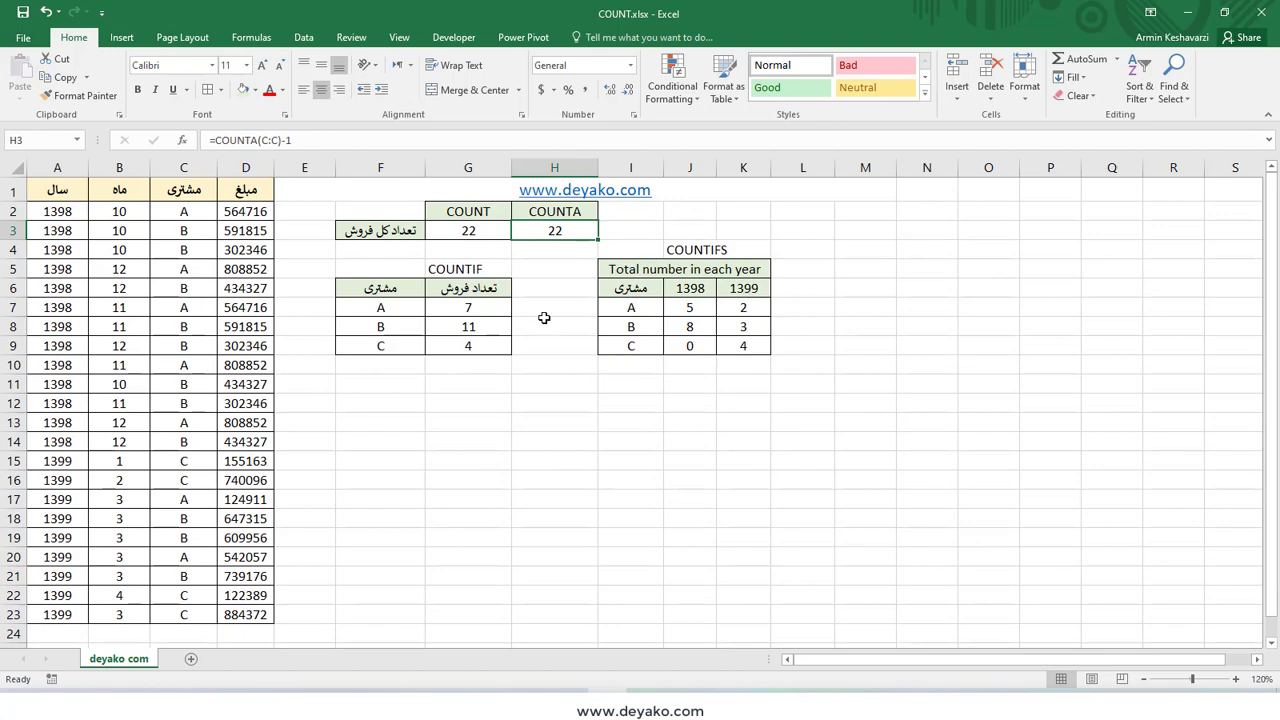
pyautogui.moveTo(492, 233); pyautogui.dragTo(555, 233)
pyautogui.click(468, 235)
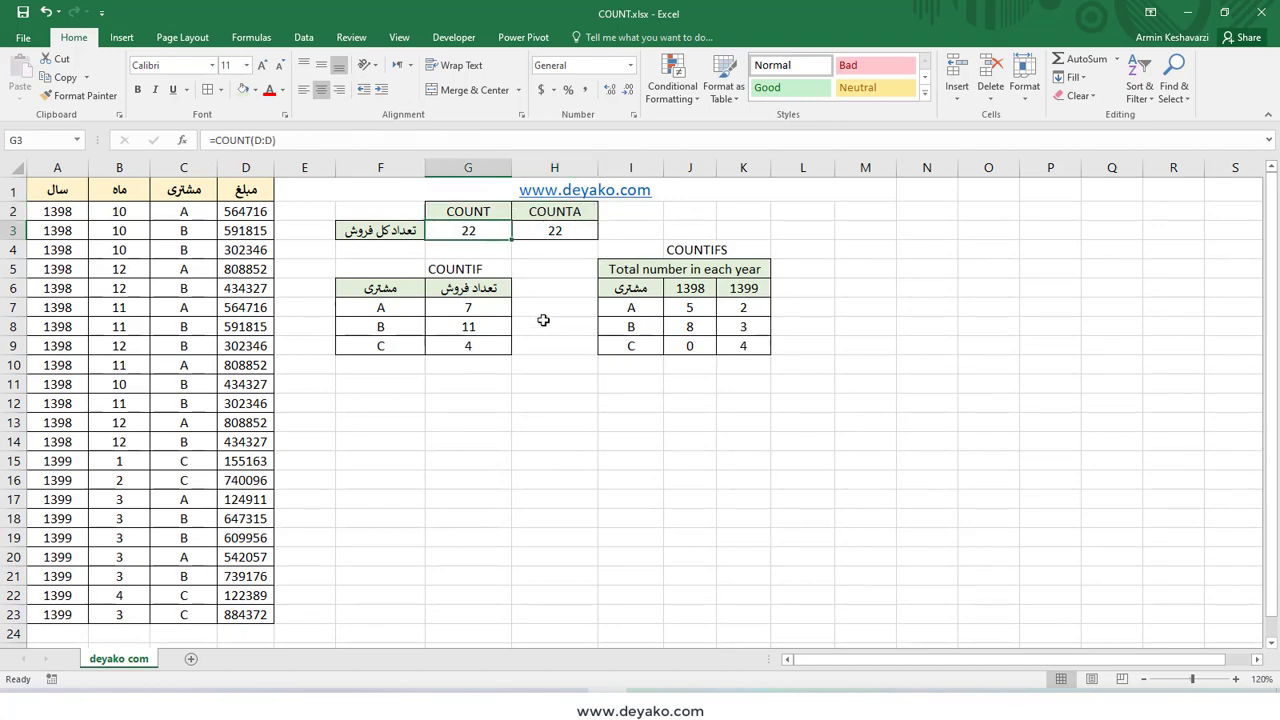
pyautogui.scroll(-2, 378, 466)
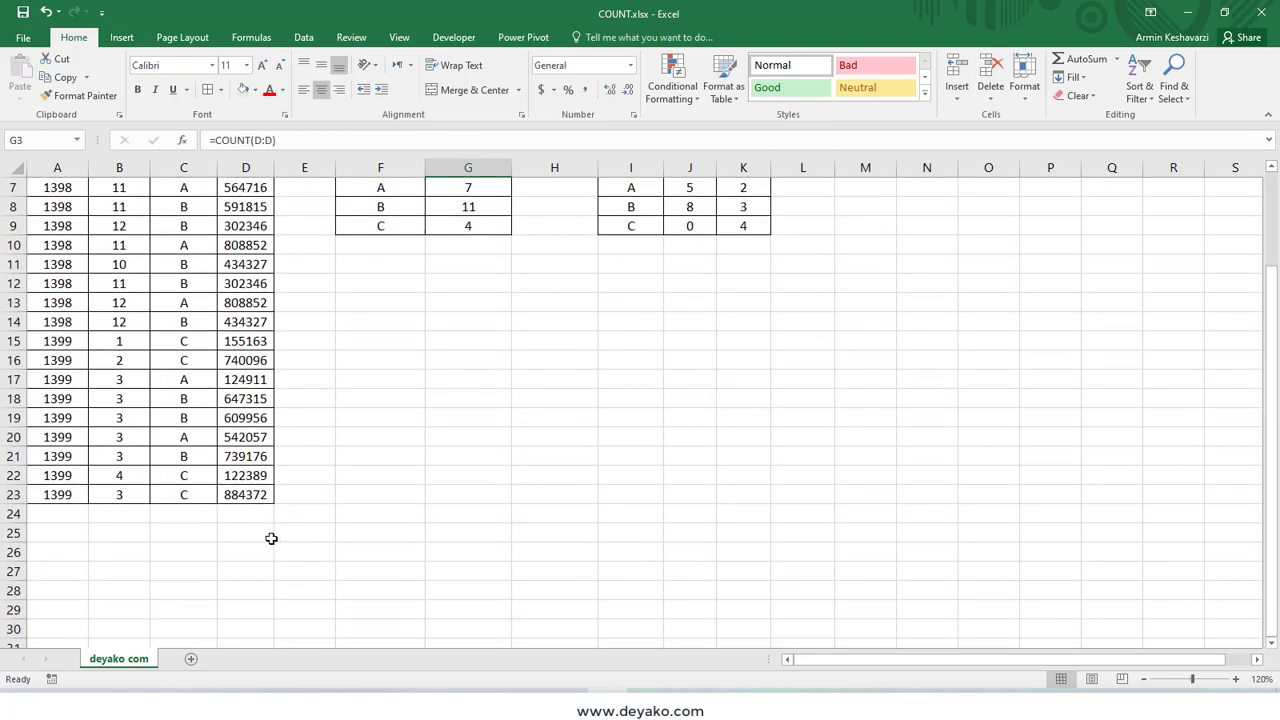
pyautogui.click(212, 514)
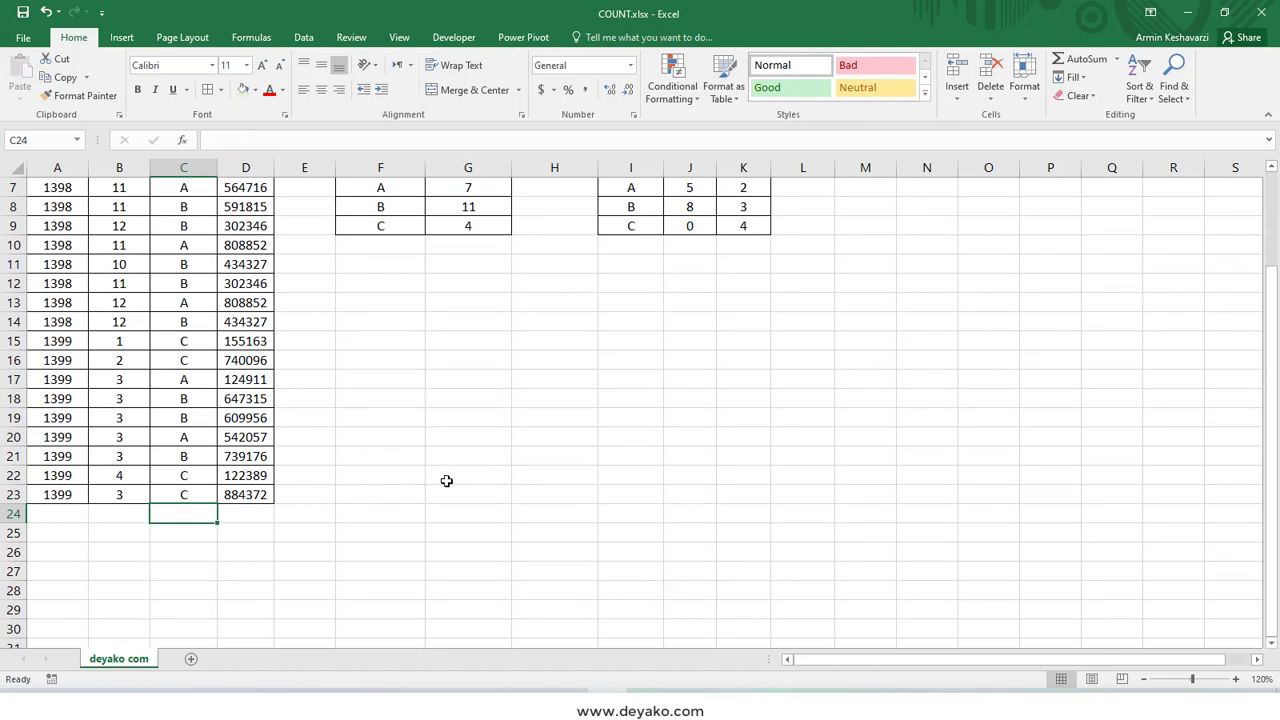
pyautogui.scroll(2, 446, 480)
pyautogui.click(498, 232)
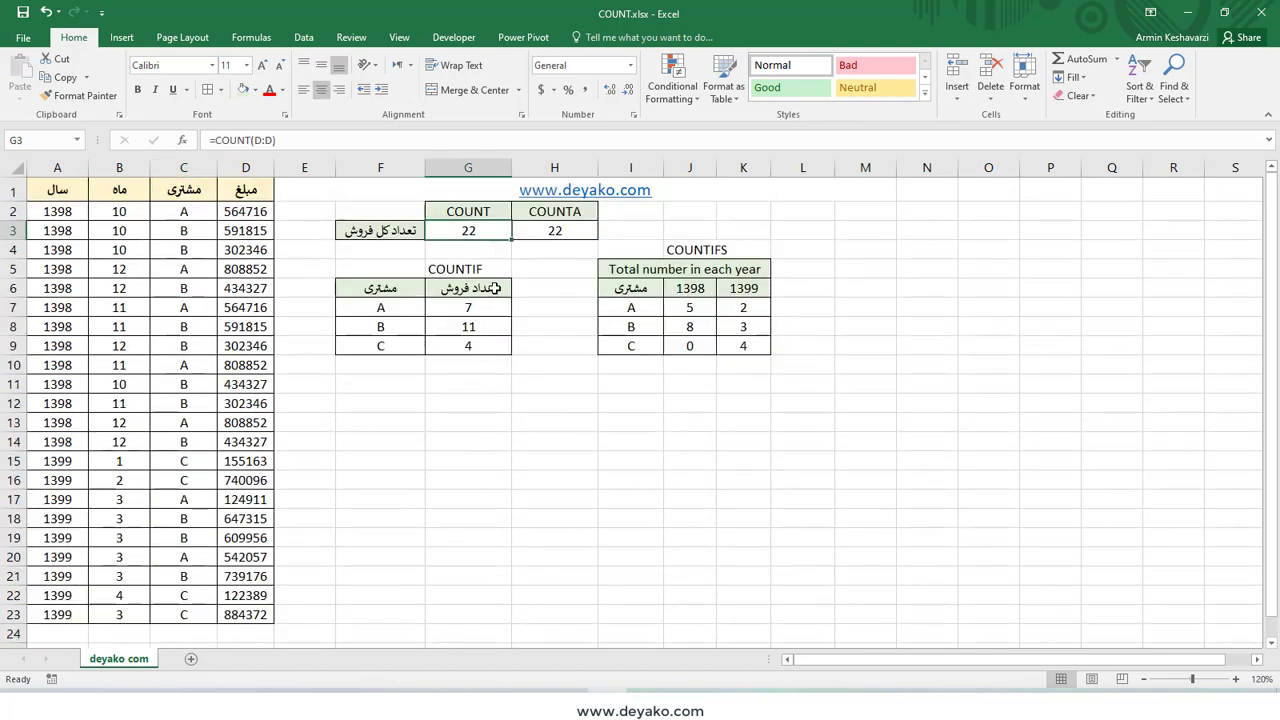
pyautogui.click(548, 229)
# Delete the -1 so H3 reads =COUNTA(C:C), then check row 23, empty C24 and the 23 total.
pyautogui.moveTo(285, 140); pyautogui.dragTo(299, 141)
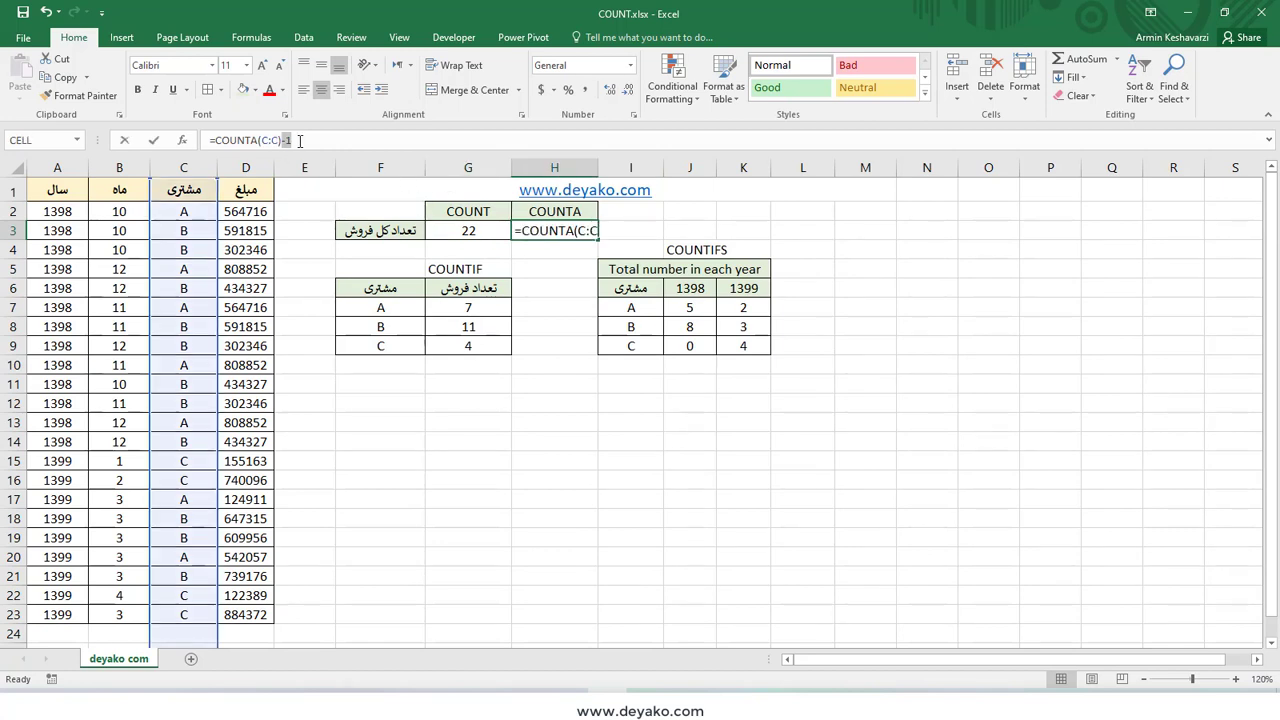
pyautogui.press('BackSpace')
pyautogui.press('Return')
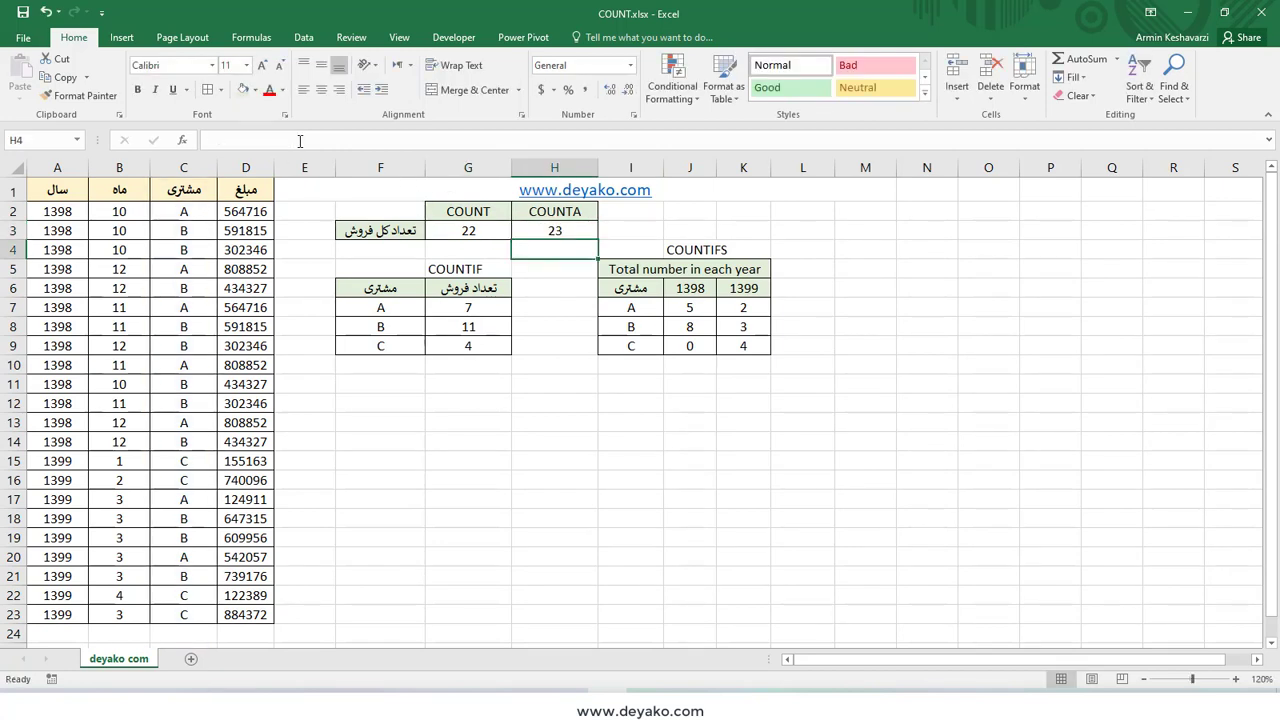
pyautogui.click(8, 614)
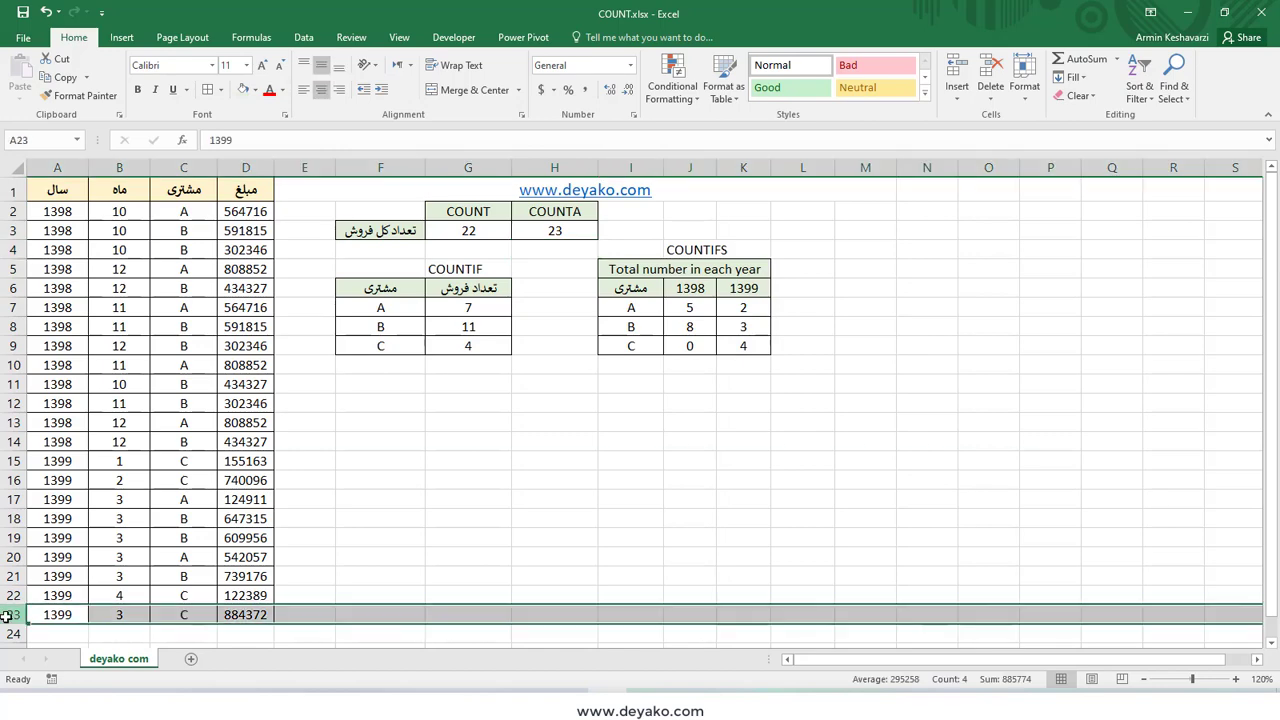
pyautogui.scroll(-1, 3, 620)
pyautogui.click(158, 572)
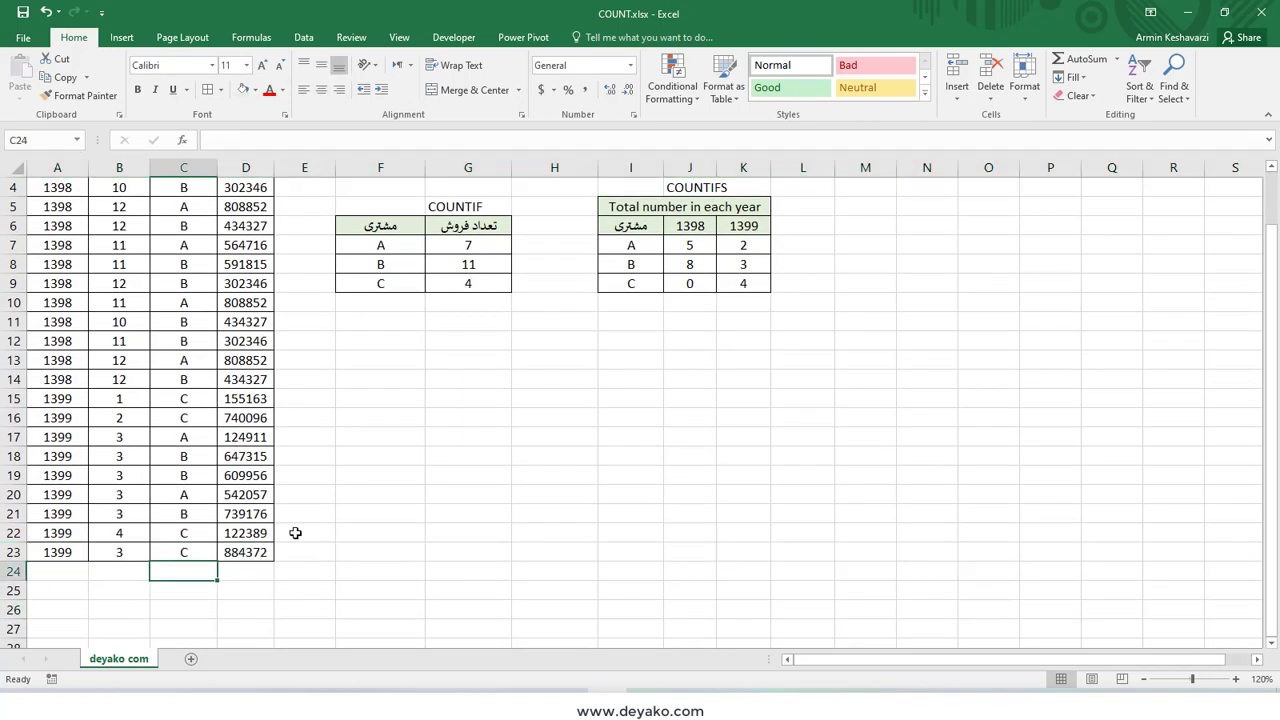
pyautogui.scroll(1, 362, 515)
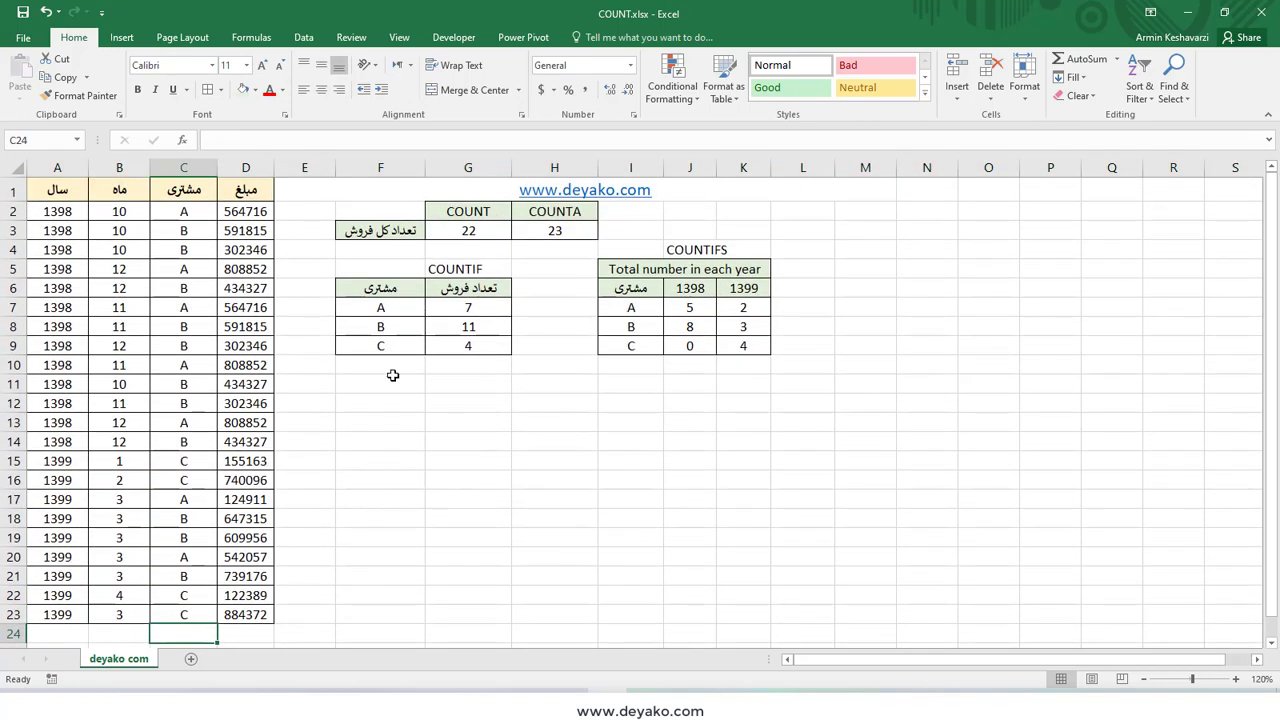
pyautogui.click(536, 236)
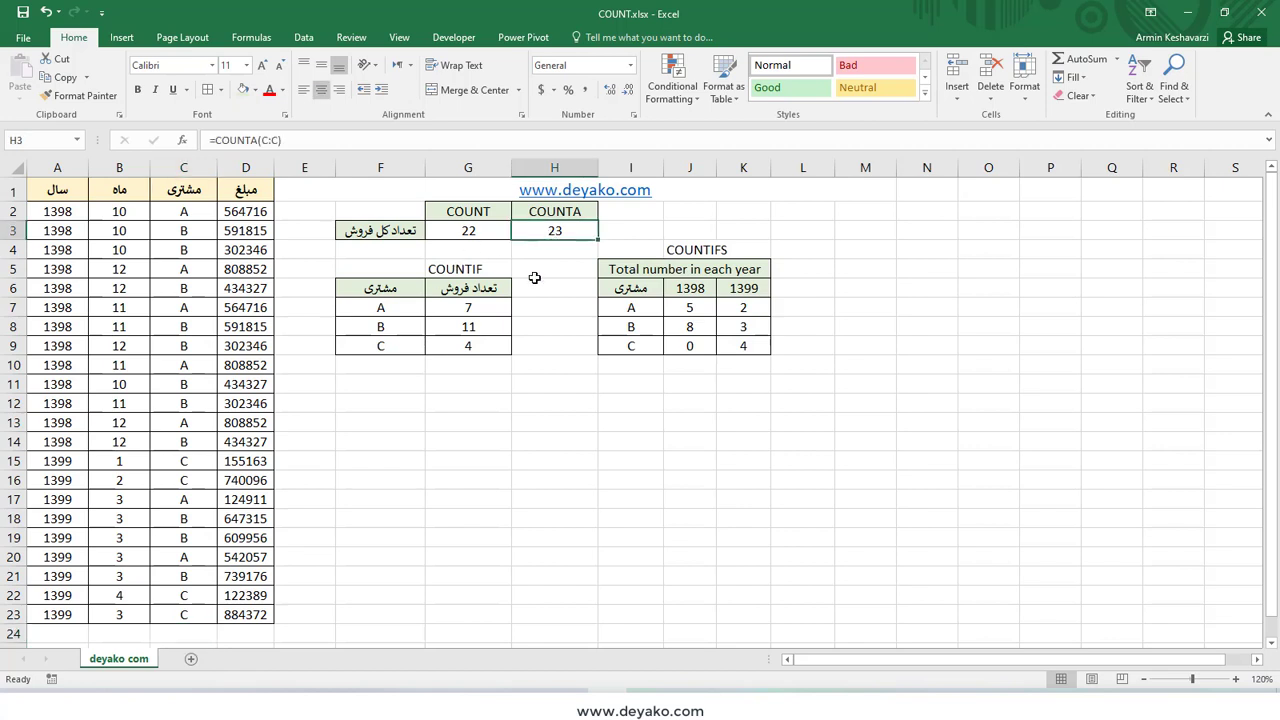
pyautogui.click(471, 268)
pyautogui.click(733, 252)
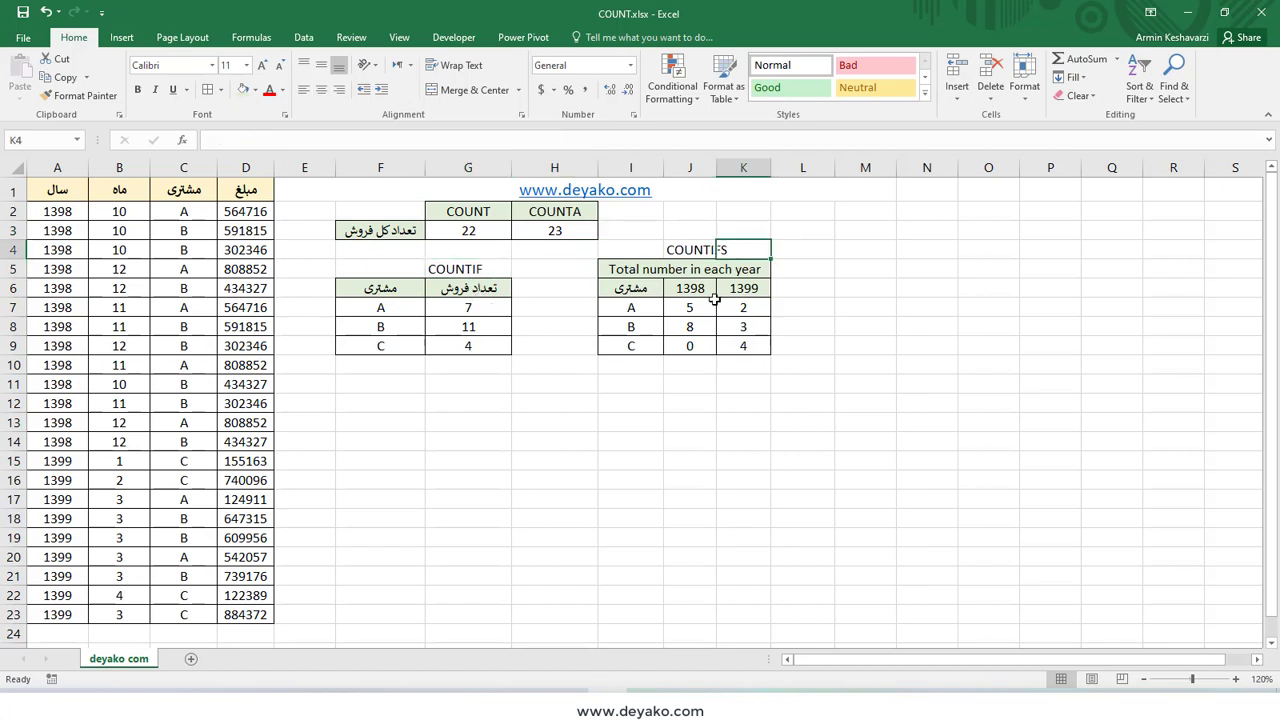
pyautogui.click(675, 248)
pyautogui.moveTo(727, 248); pyautogui.dragTo(745, 250)
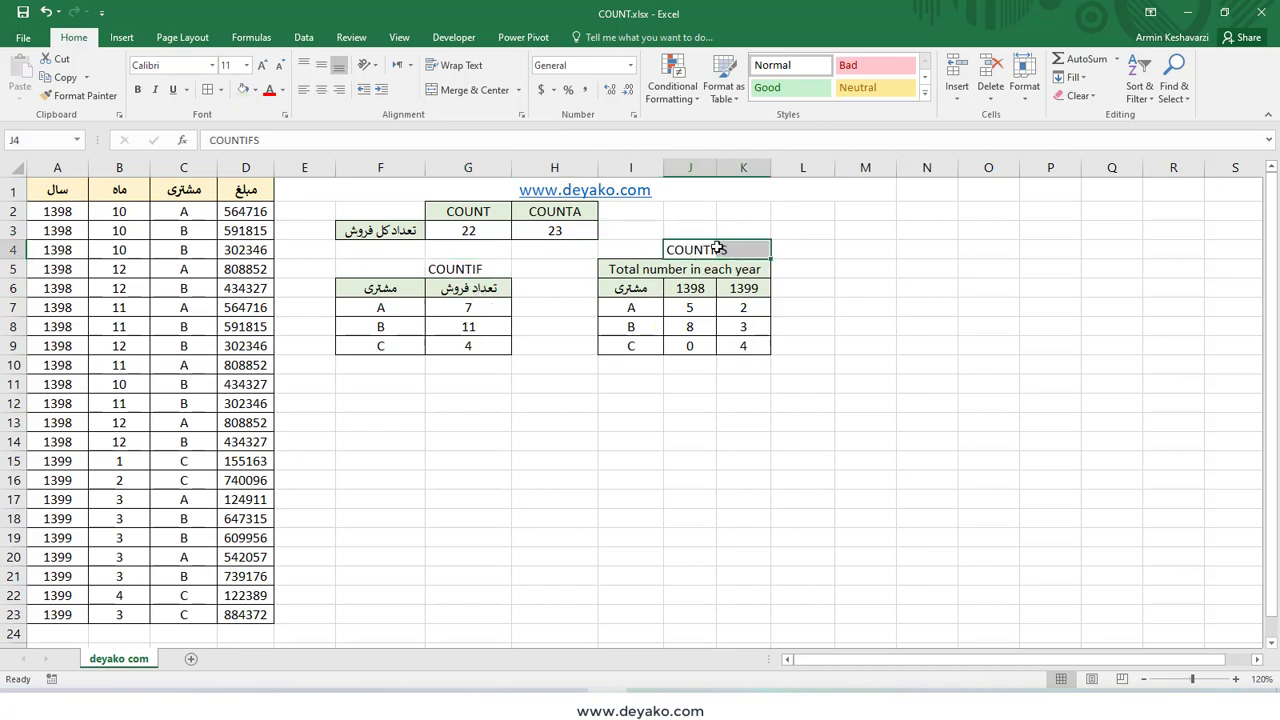
pyautogui.click(465, 90)
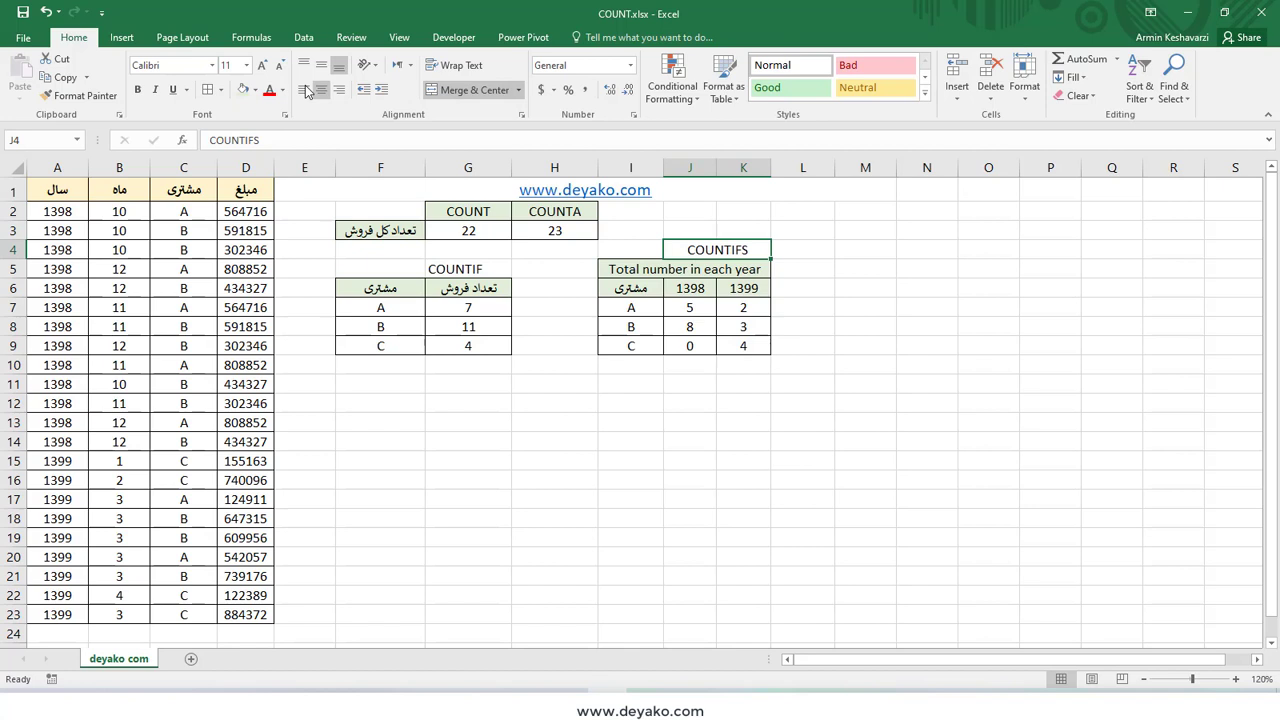
pyautogui.click(243, 89)
pyautogui.moveTo(440, 268); pyautogui.dragTo(470, 290)
pyautogui.press('F4')
pyautogui.click(480, 318)
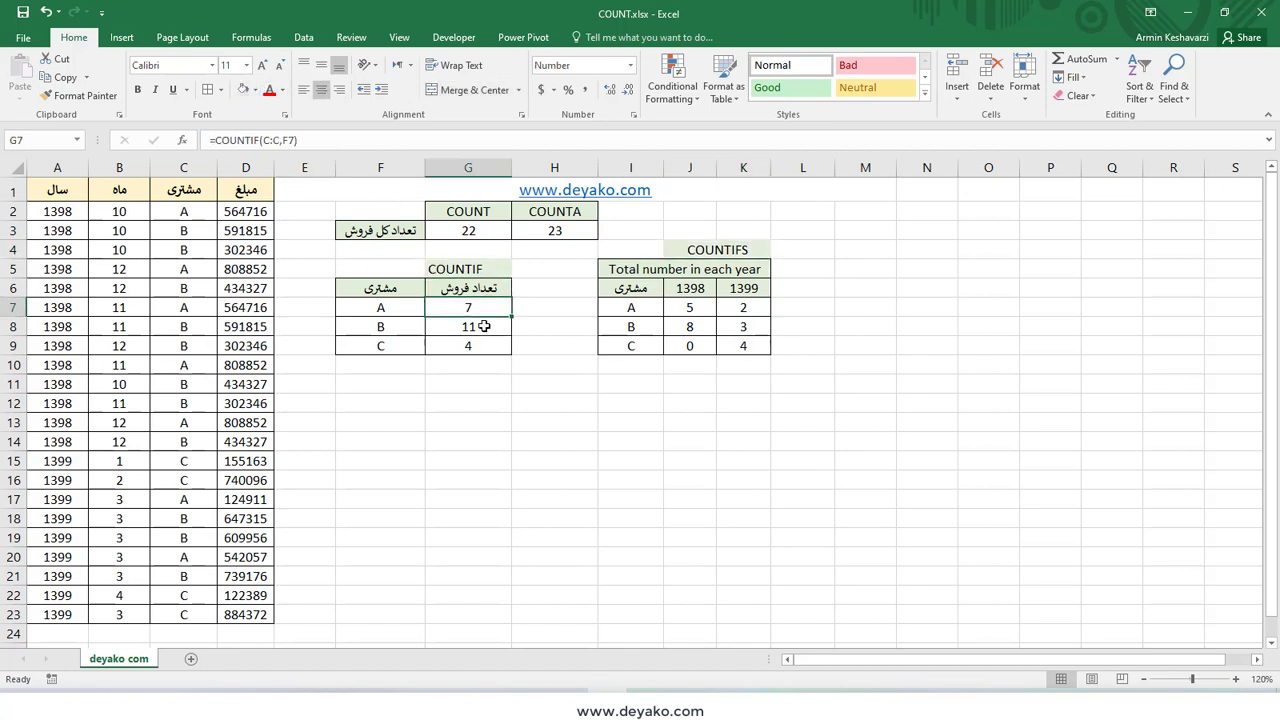
pyautogui.click(486, 272)
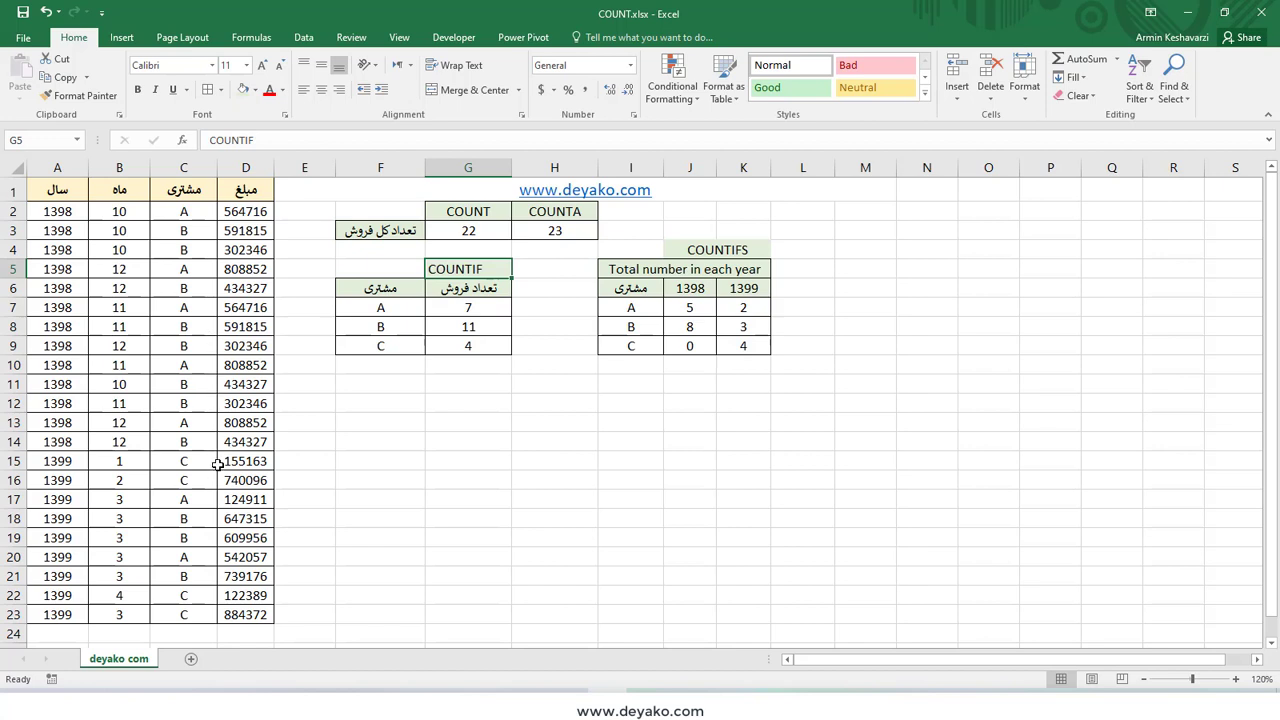
# Enter =COUNTIF(C:C,"A") in G7 to count customer A's sales.
pyautogui.click(457, 312)
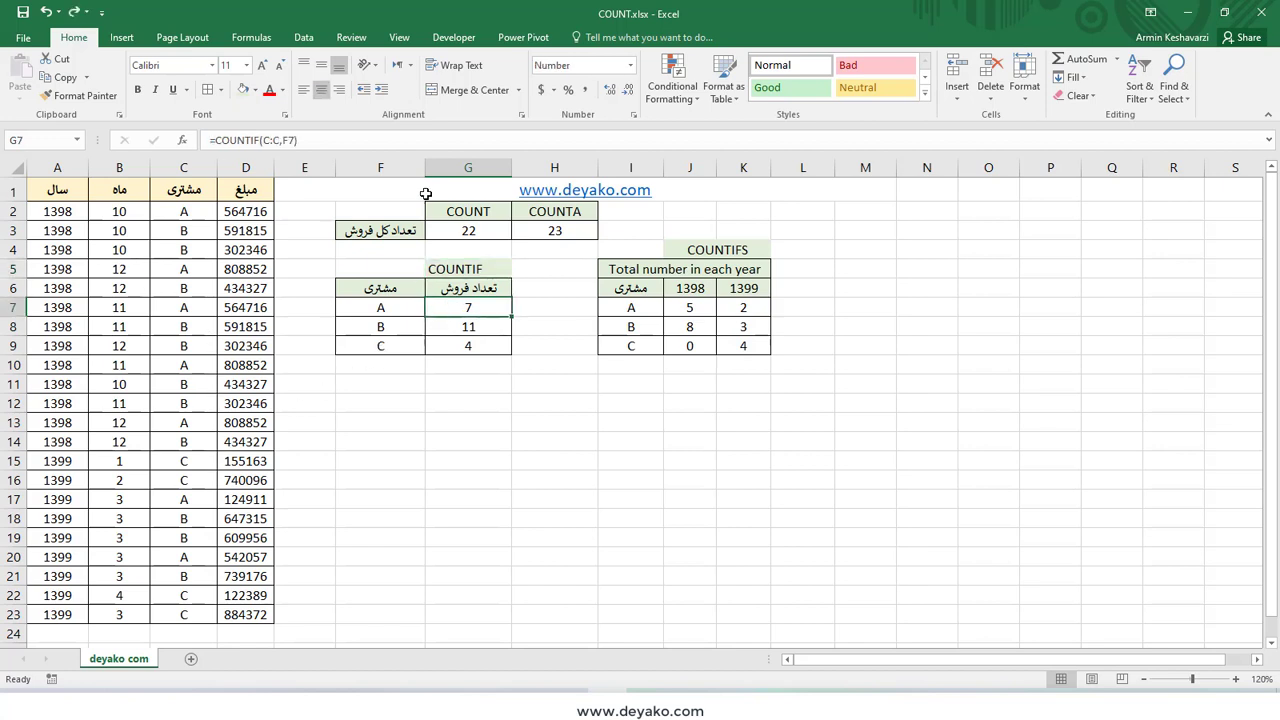
pyautogui.write('=cou')
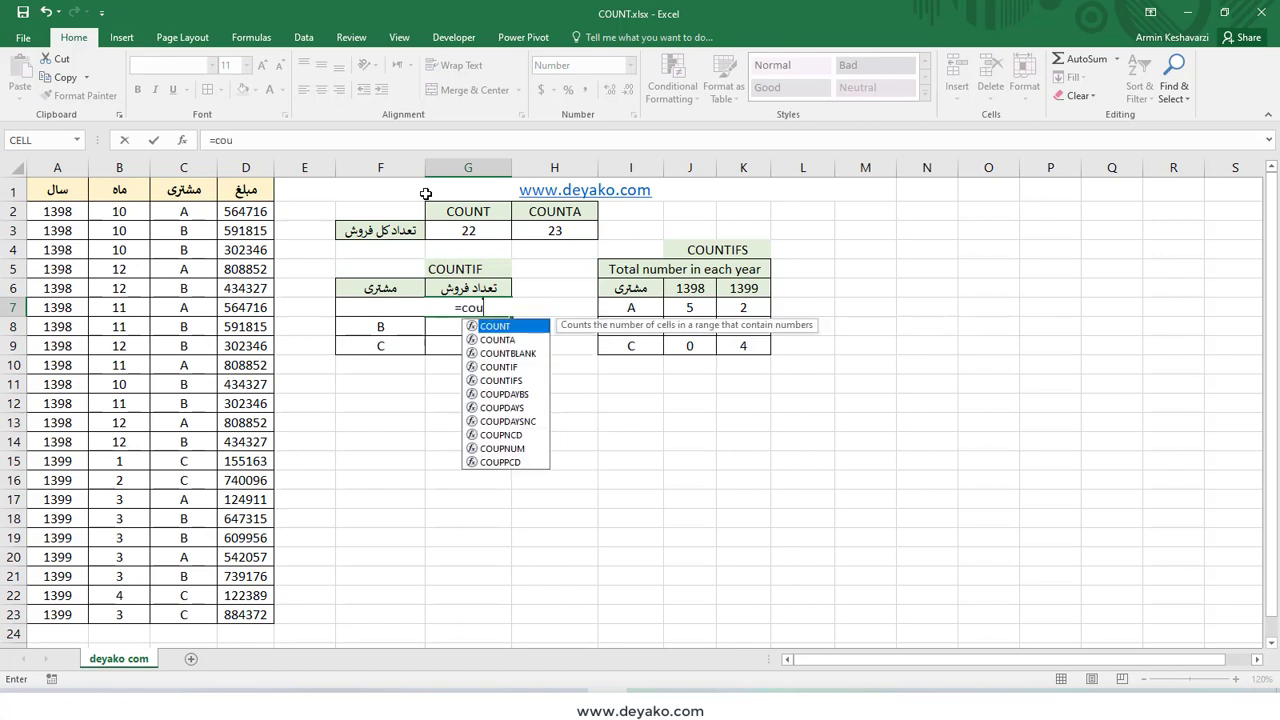
pyautogui.write('n')
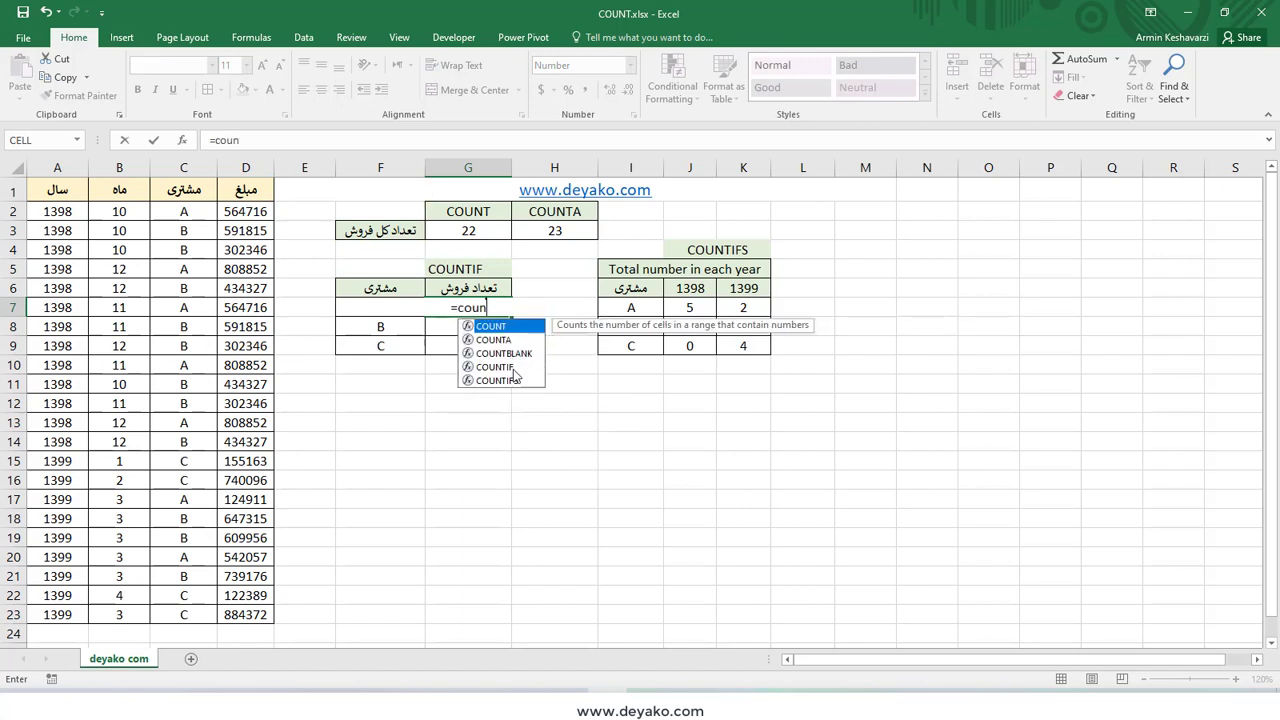
pyautogui.doubleClick(514, 371)
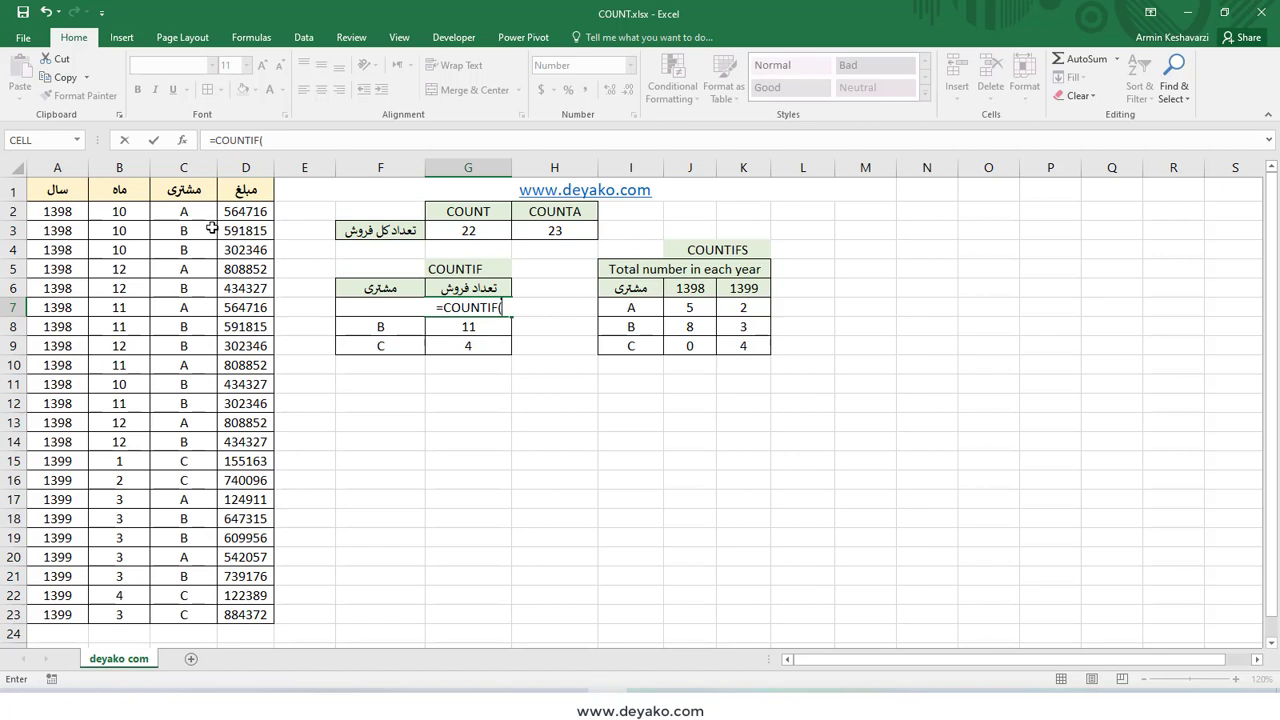
pyautogui.click(183, 165)
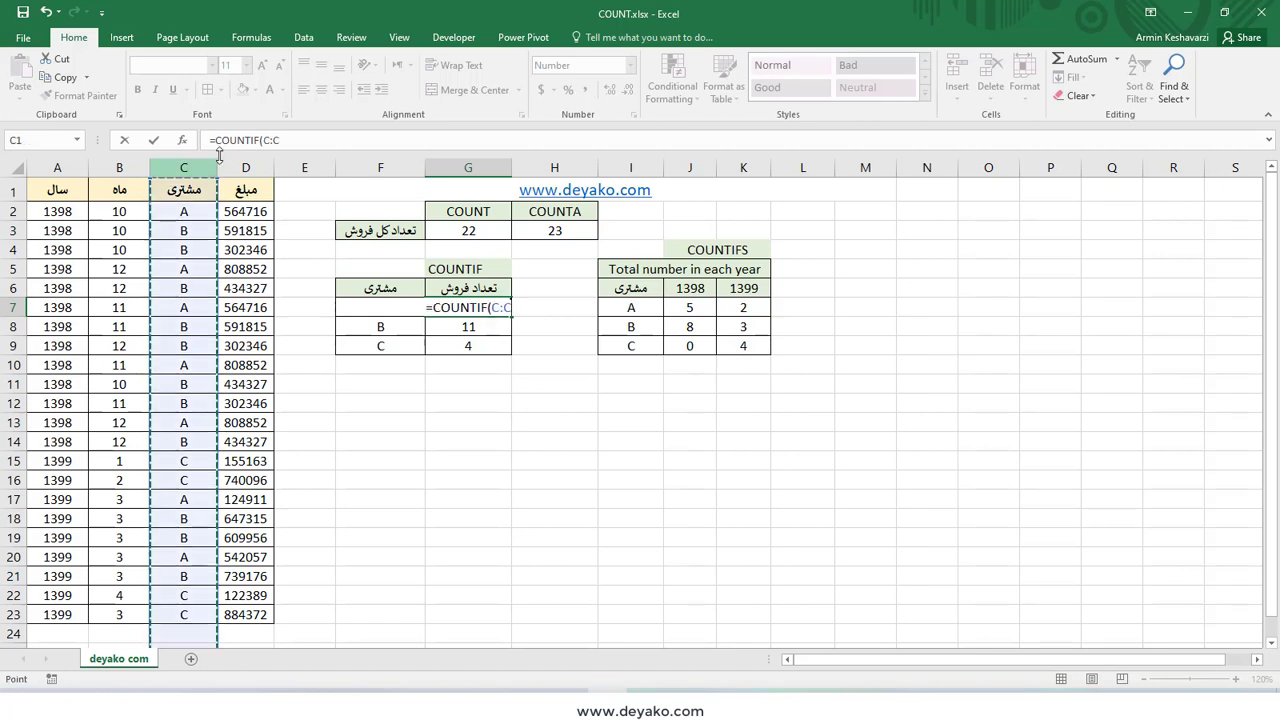
pyautogui.write(',')
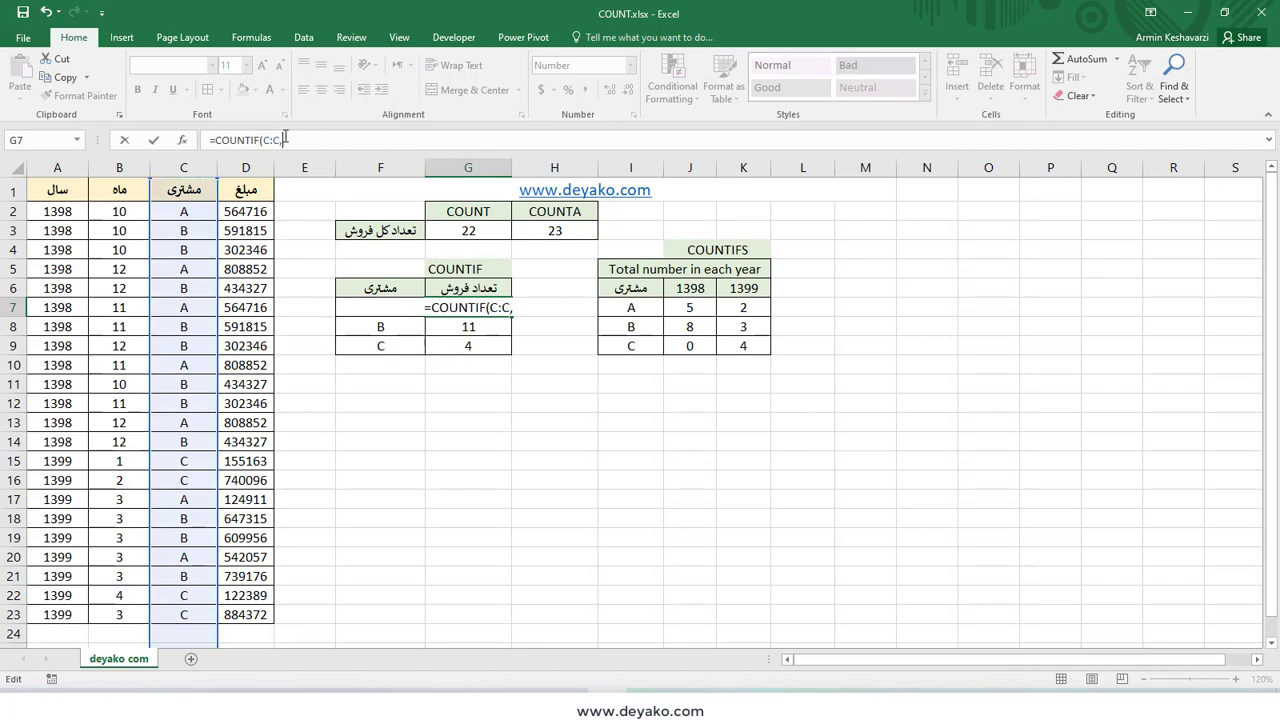
pyautogui.write('"A')
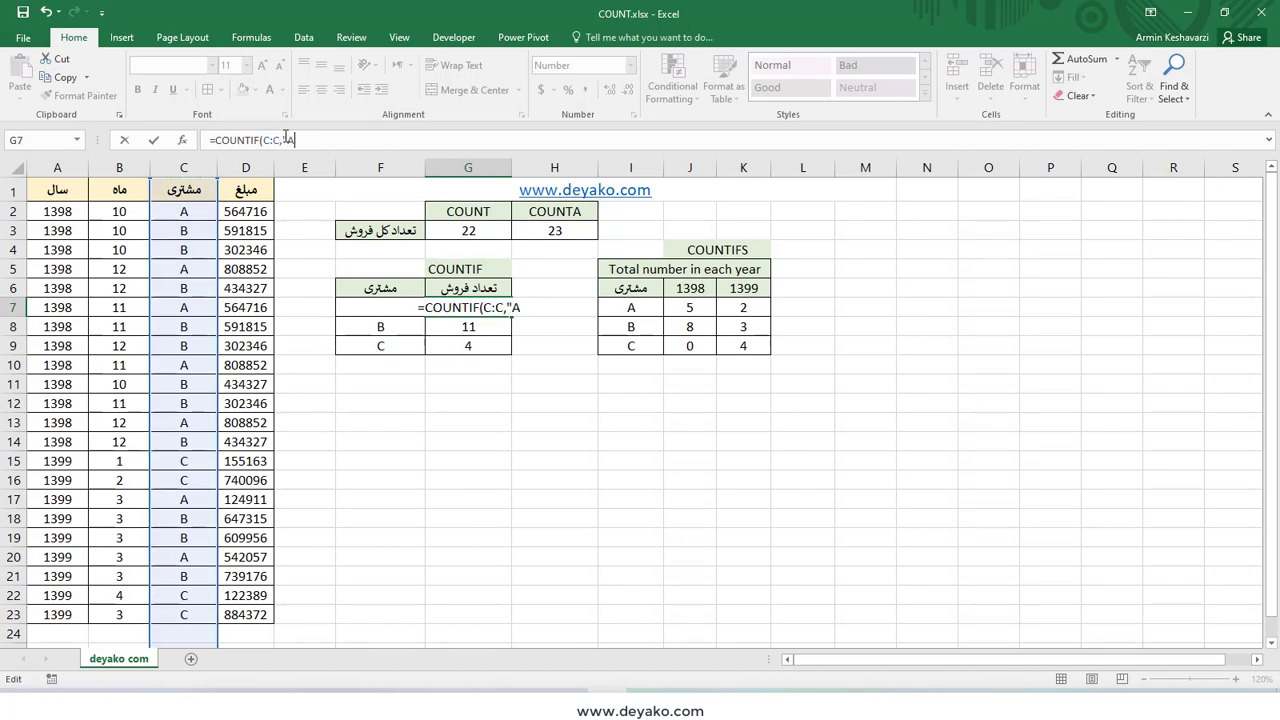
pyautogui.write('"')
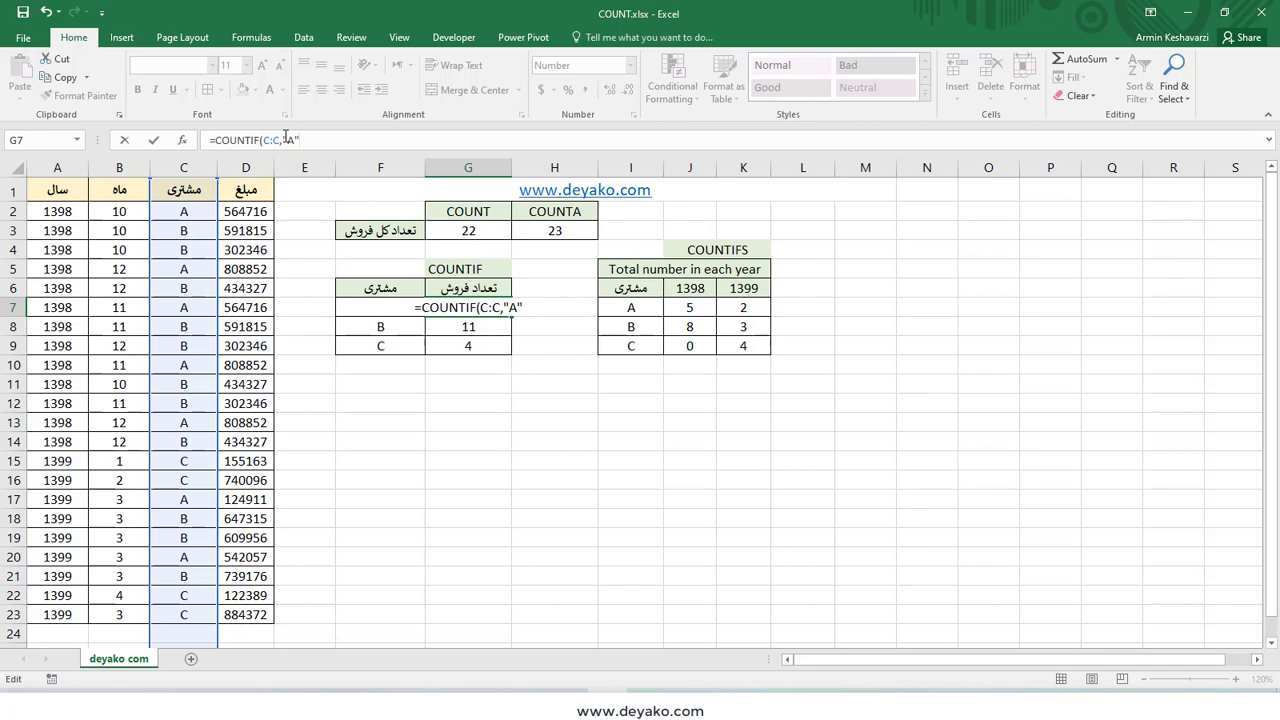
pyautogui.write(')')
pyautogui.press('Return')
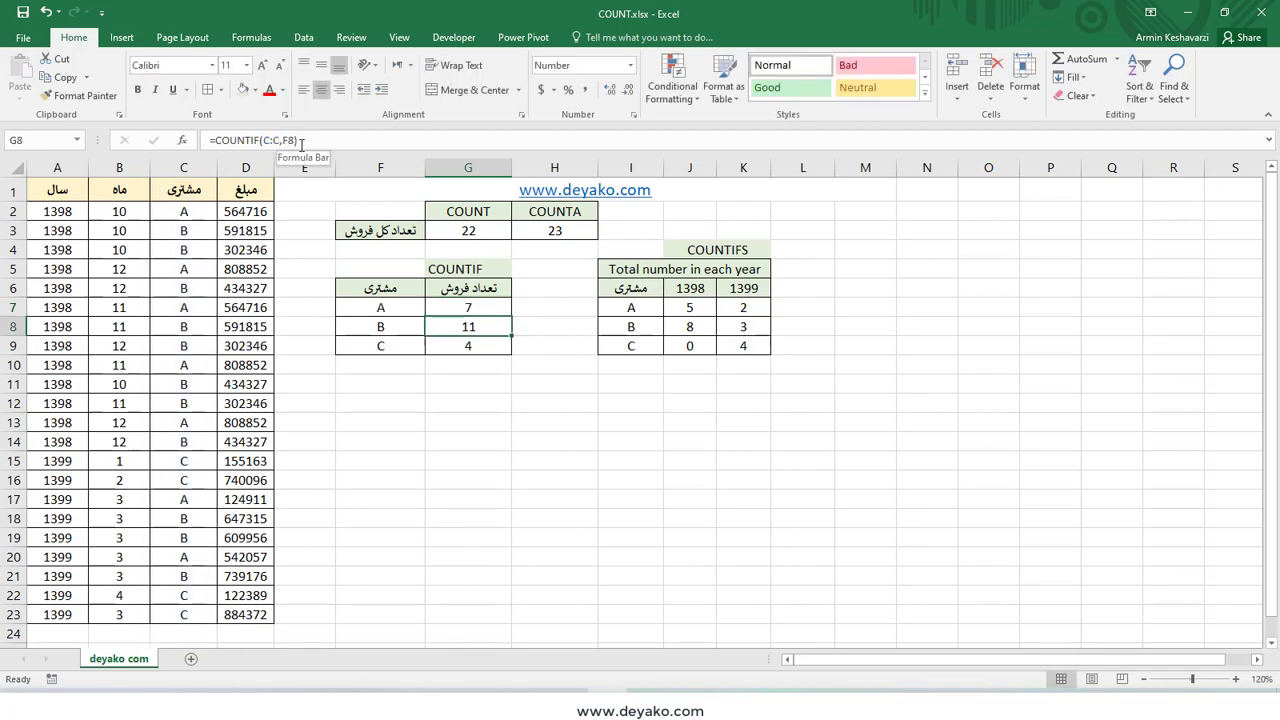
# Replace the literal "A" criterion with F7, giving =COUNTIF(C:C,F7), and bring up its arguments.
pyautogui.click(466, 308)
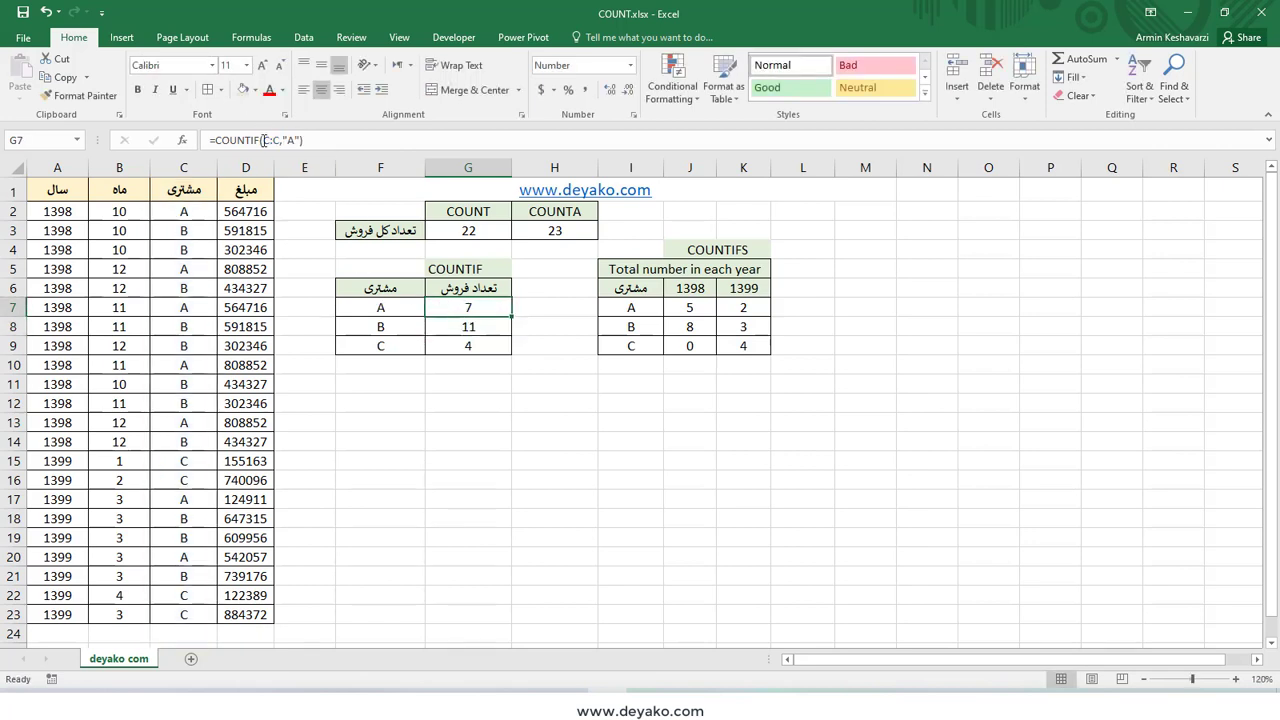
pyautogui.moveTo(264, 140); pyautogui.dragTo(277, 140)
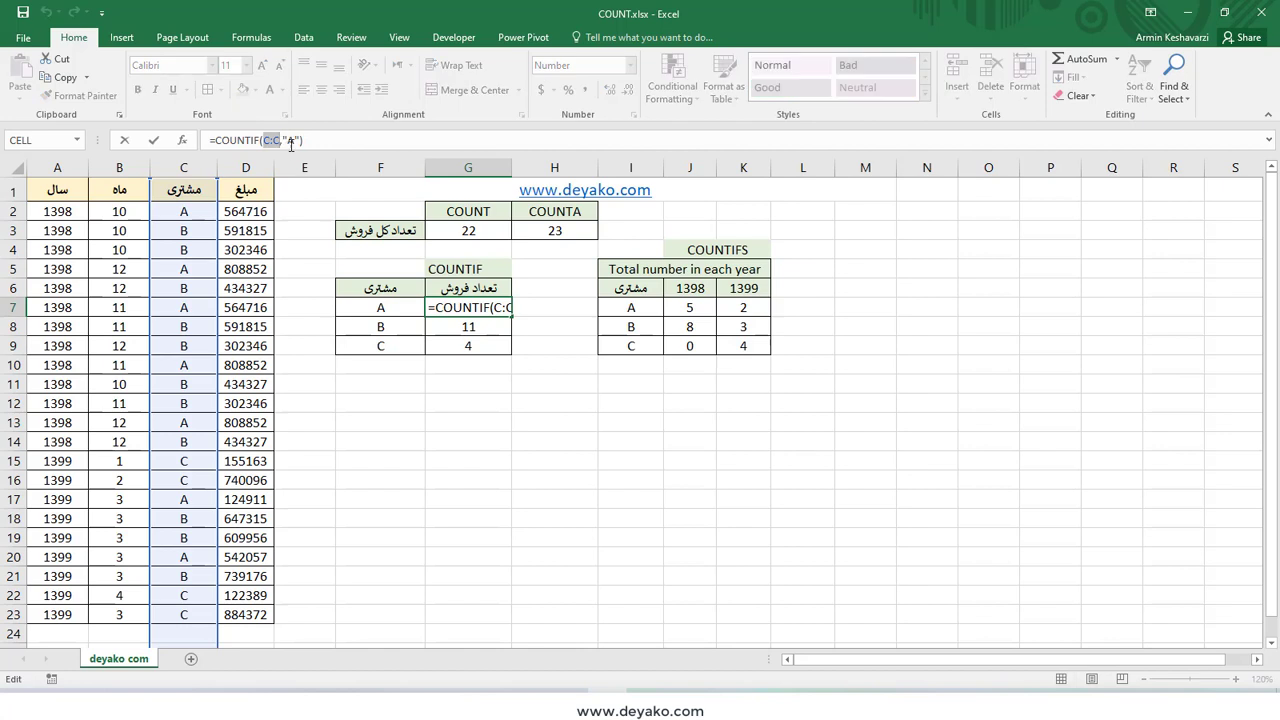
pyautogui.press('Escape')
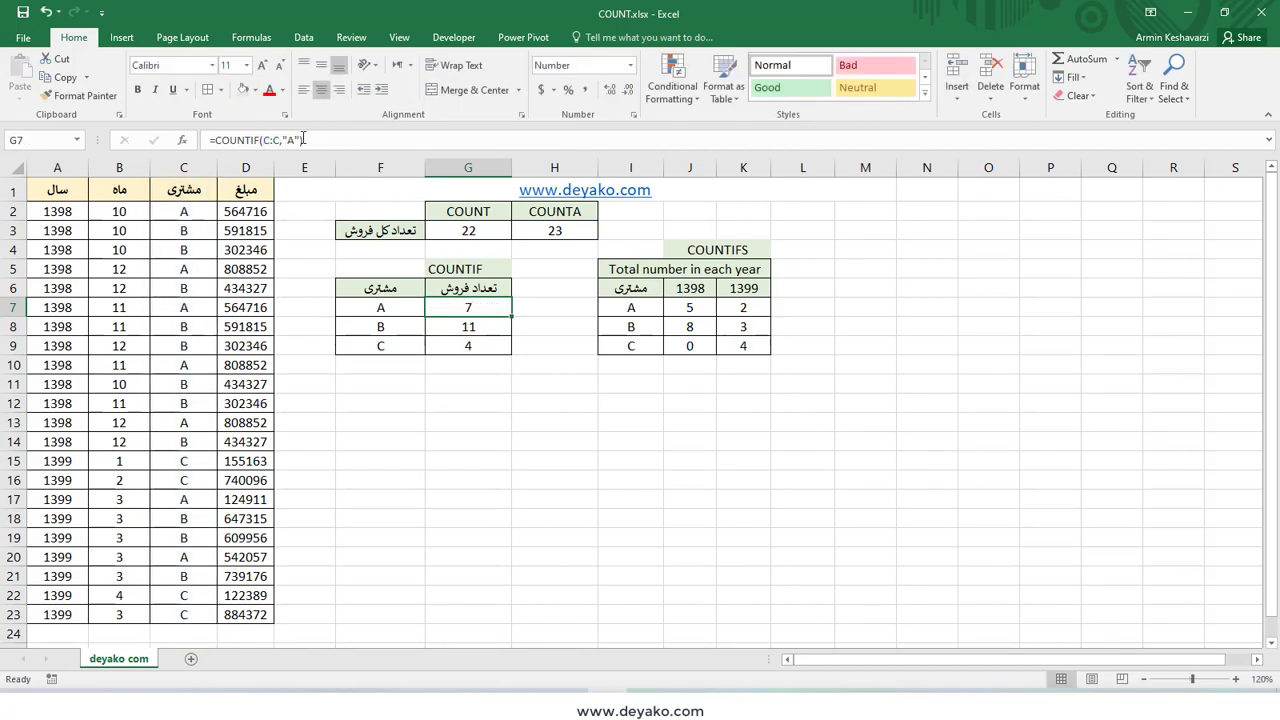
pyautogui.moveTo(286, 140); pyautogui.dragTo(297, 140)
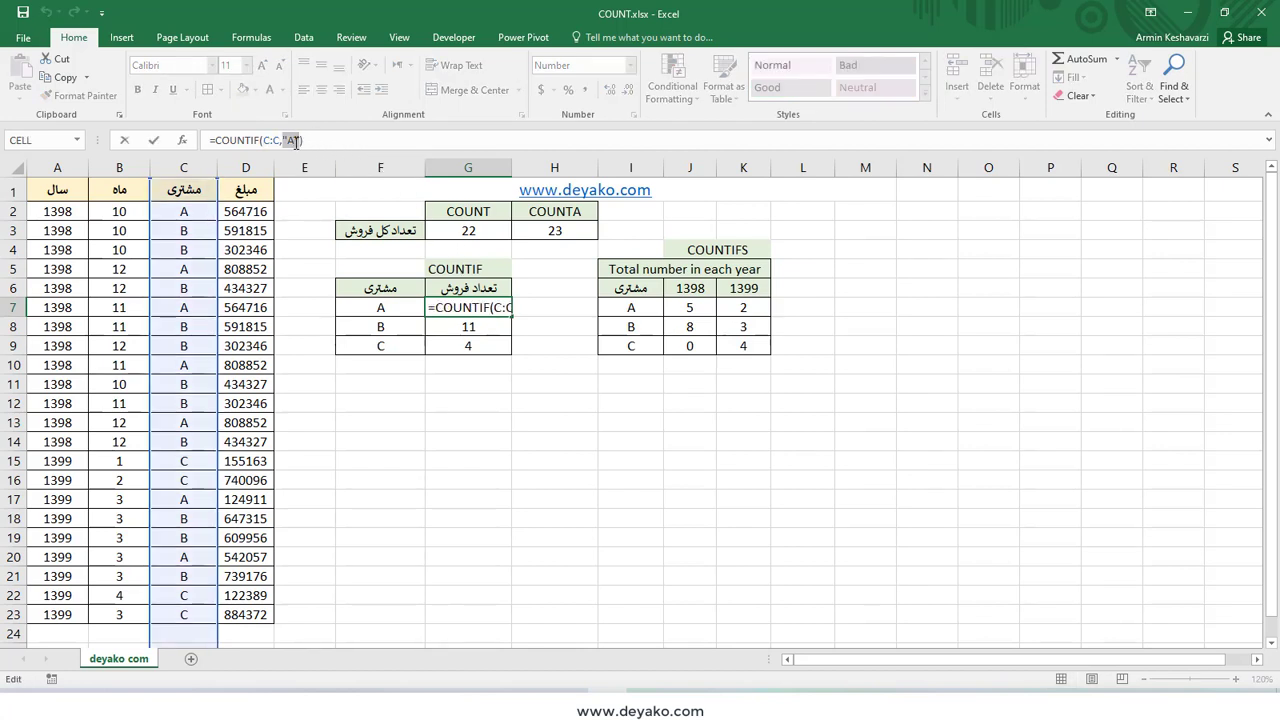
pyautogui.press('Delete')
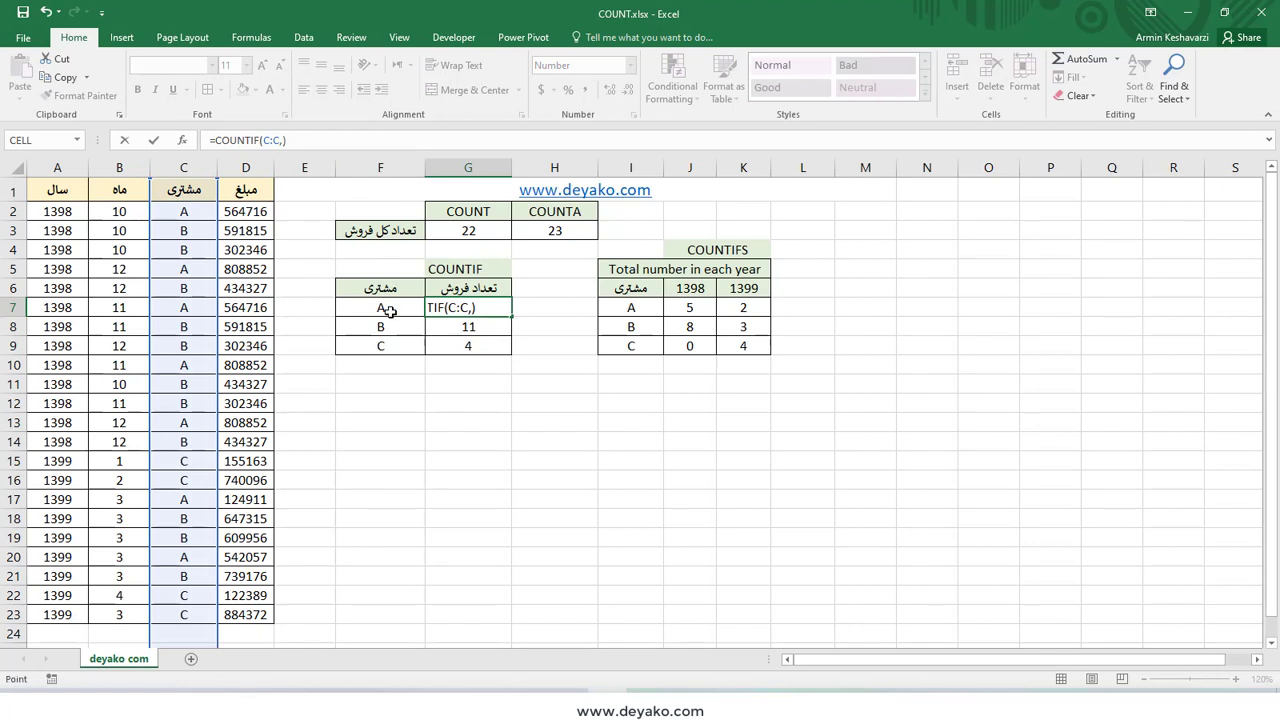
pyautogui.click(389, 311)
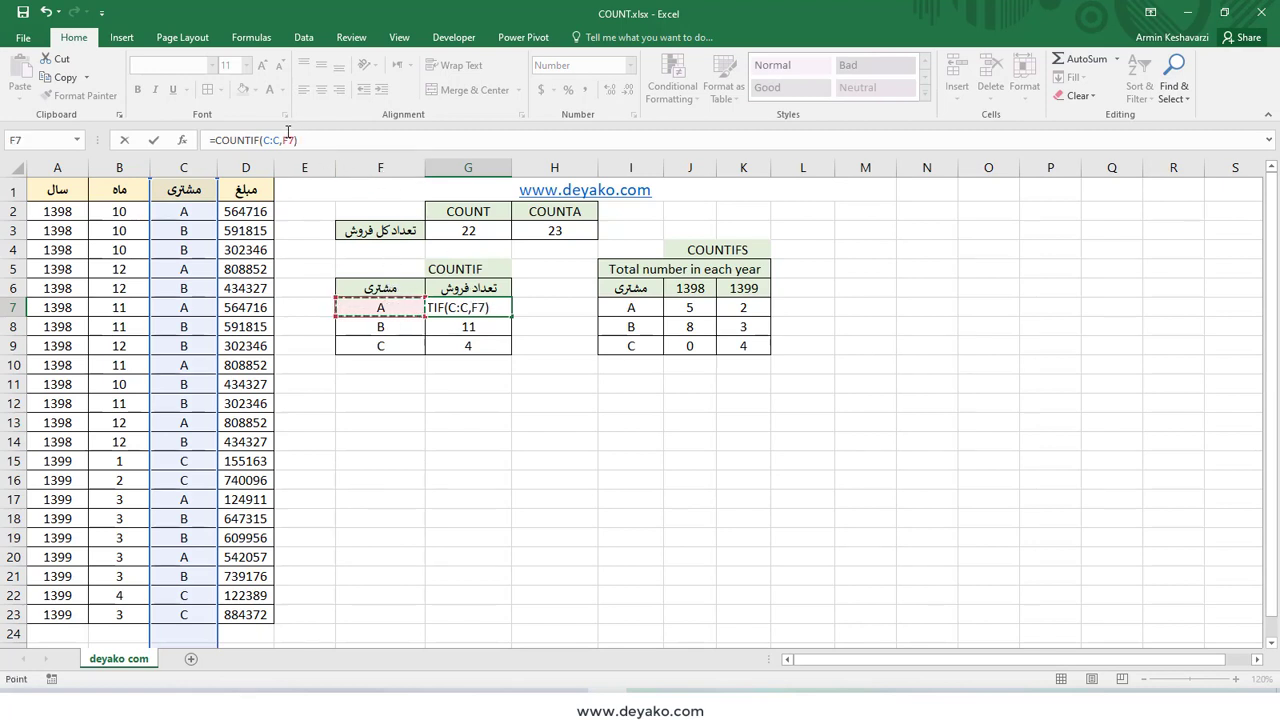
pyautogui.press('Return')
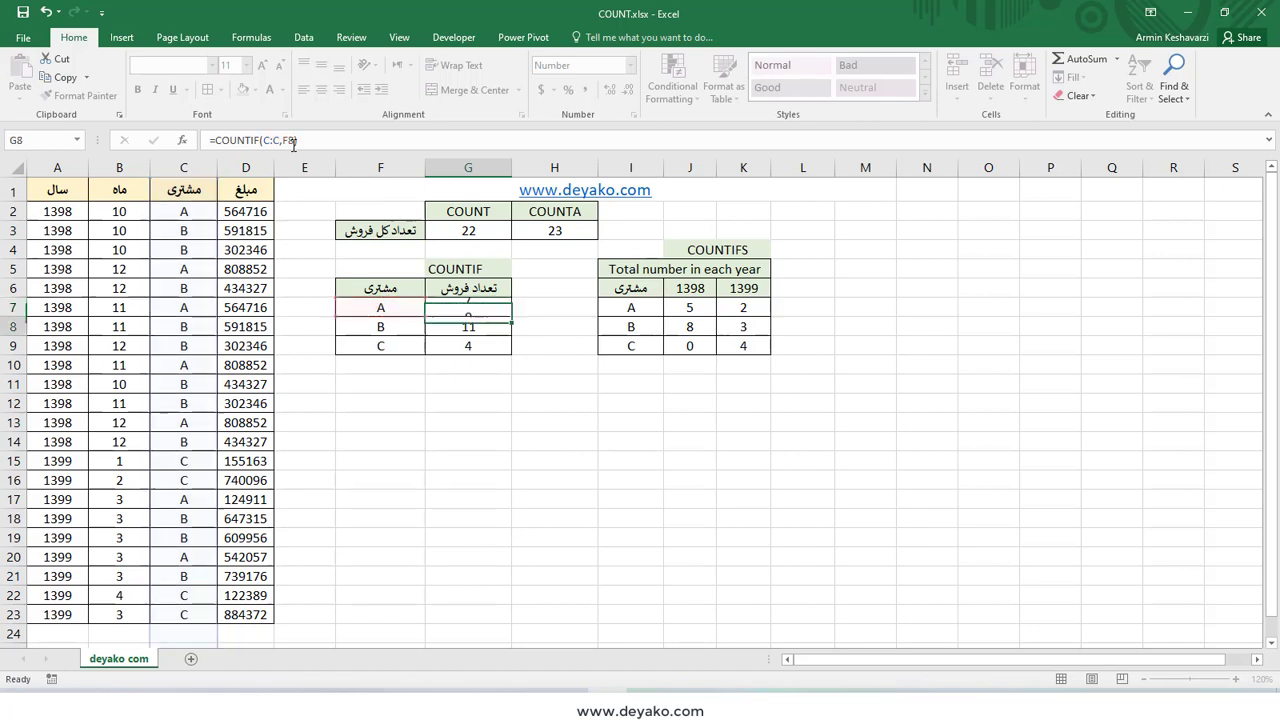
pyautogui.click(480, 304)
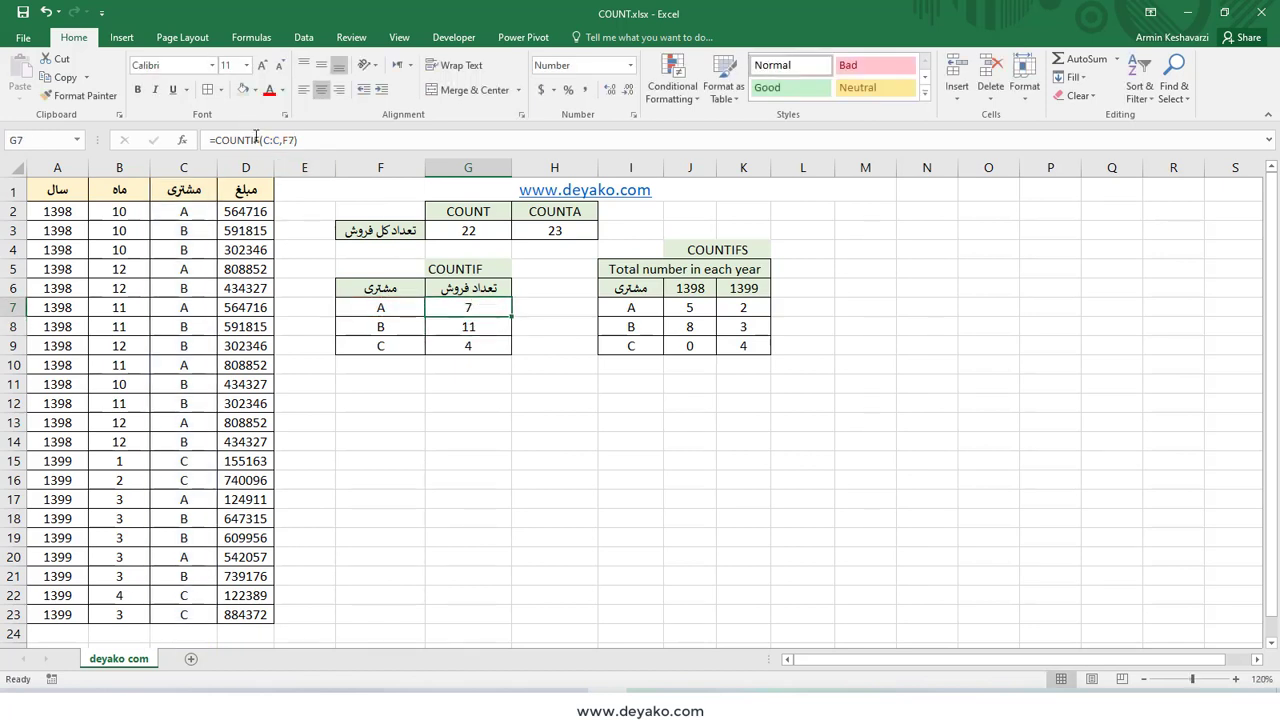
pyautogui.click(256, 140)
# Review Range C:C and Criteria F7 in G7's COUNTIF arguments and confirm with OK.
pyautogui.click(183, 140)
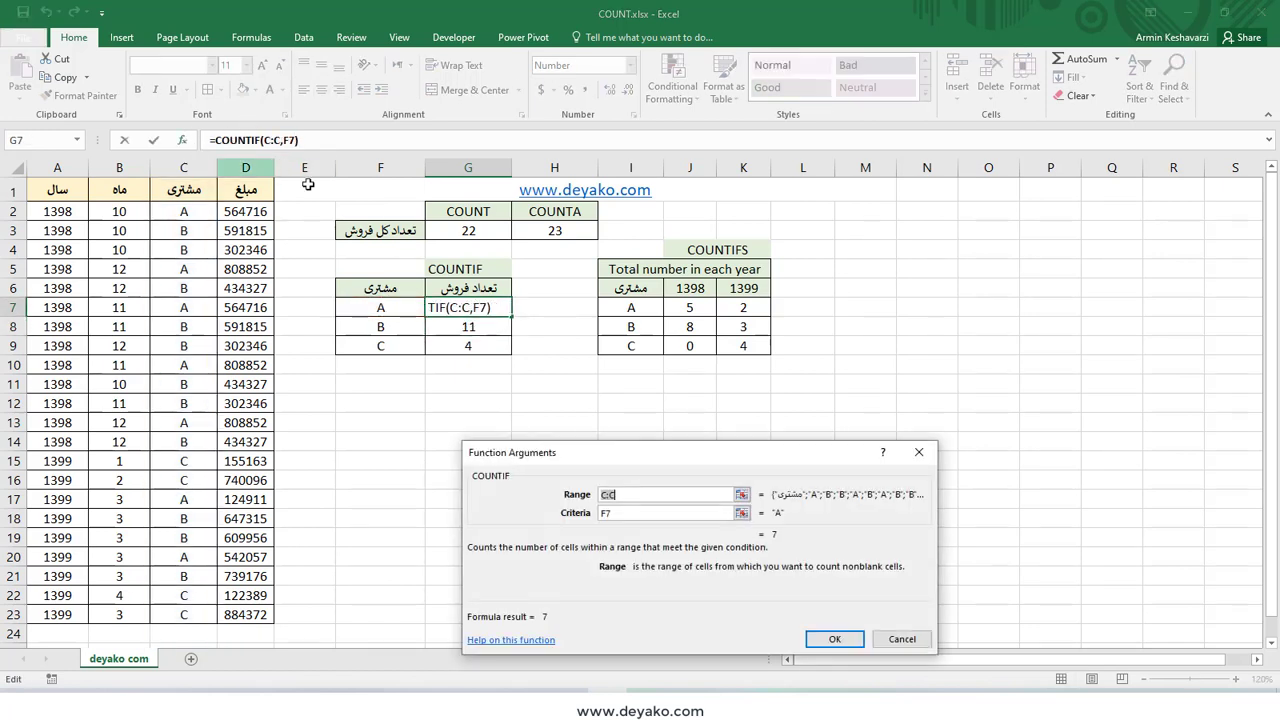
pyautogui.click(633, 513)
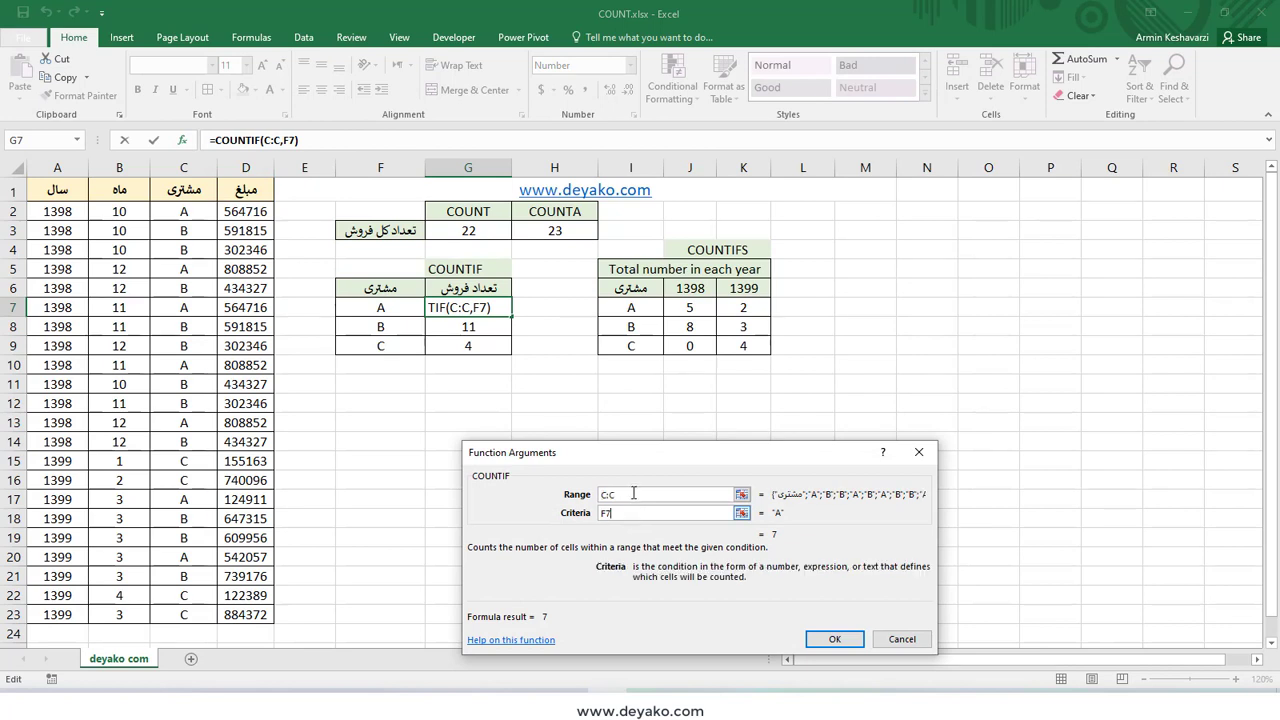
pyautogui.click(633, 494)
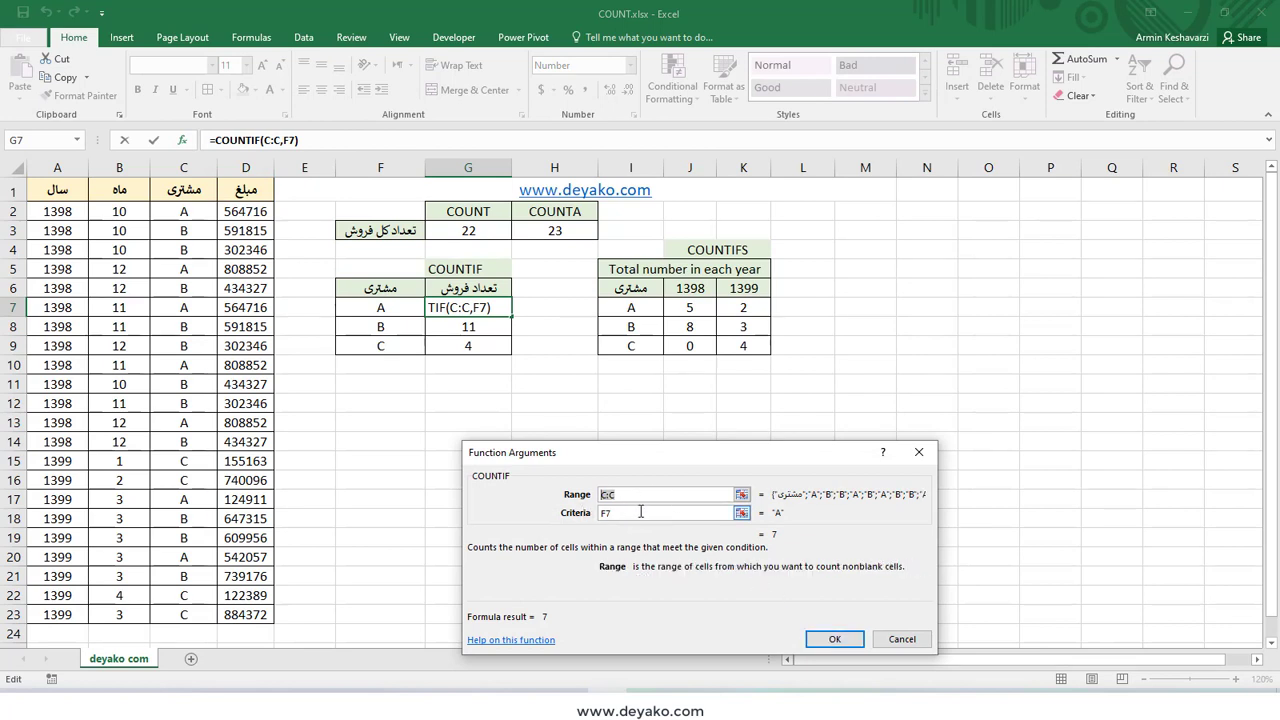
pyautogui.click(615, 514)
pyautogui.click(577, 514)
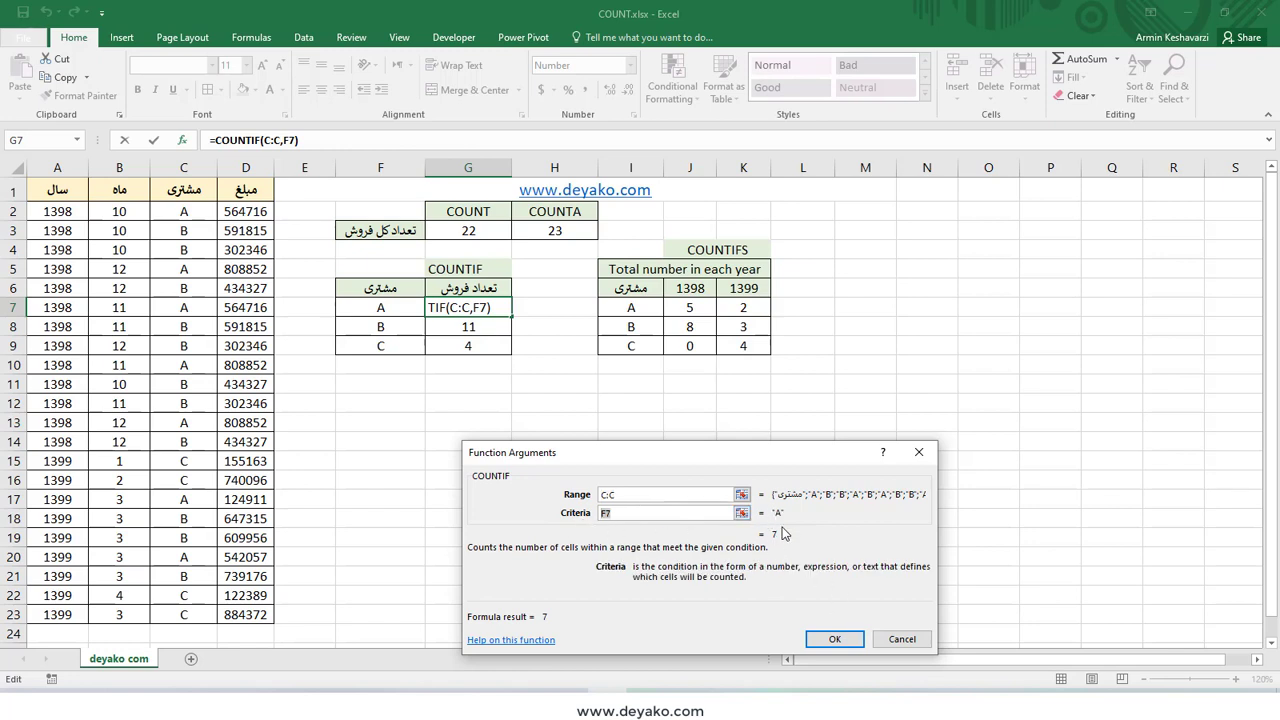
pyautogui.click(834, 638)
pyautogui.click(467, 326)
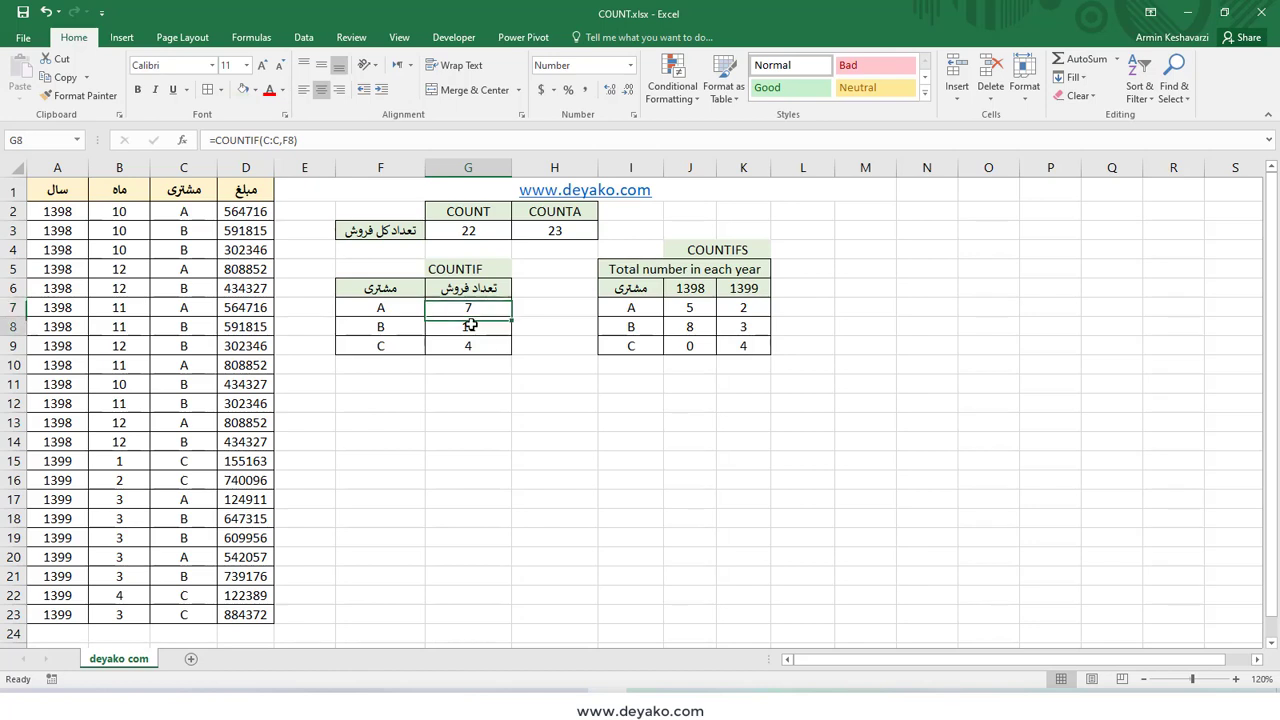
# Recommit G8's =COUNTIF(C:C,F8) and select the customer names with their counts to review.
pyautogui.click(295, 143)
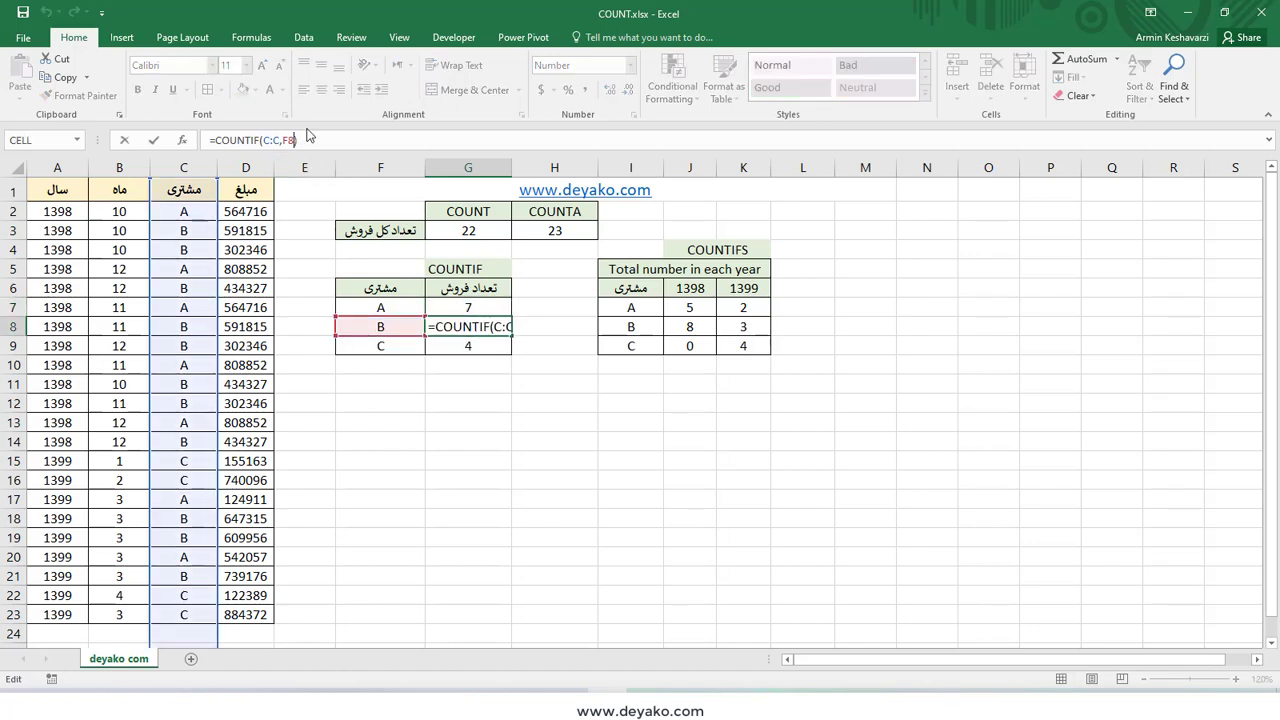
pyautogui.press('Return')
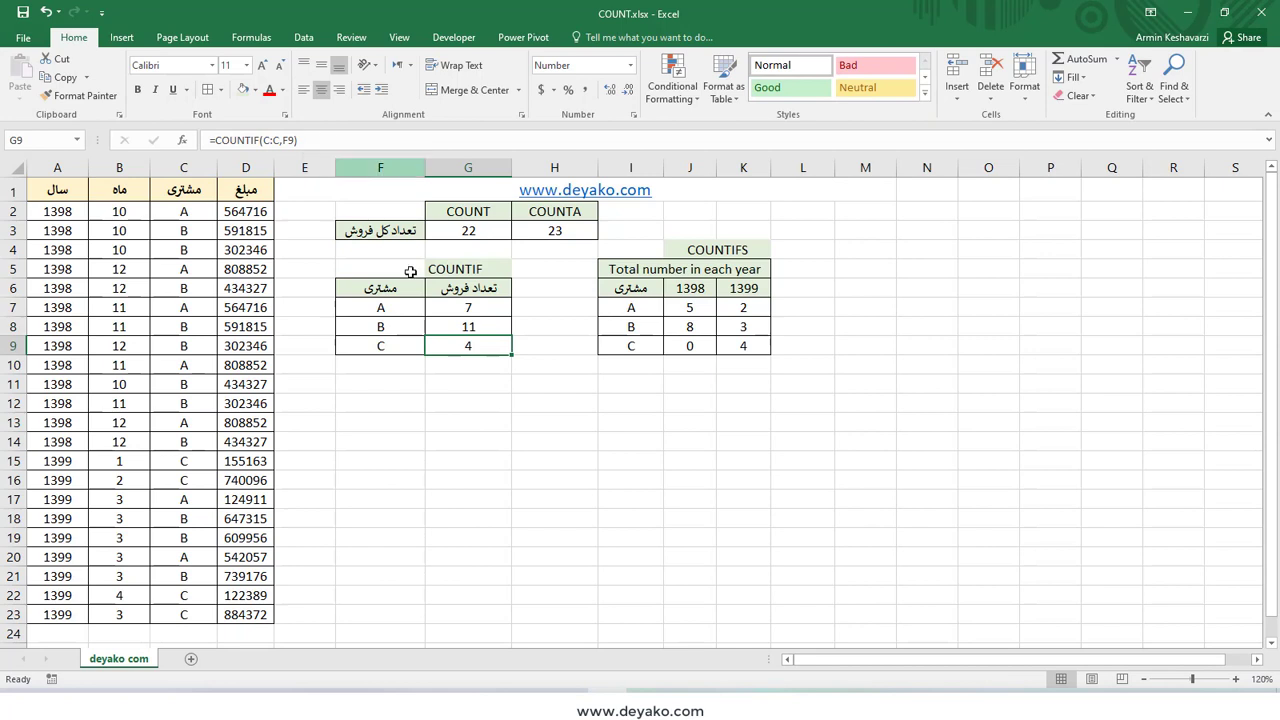
pyautogui.moveTo(472, 308); pyautogui.dragTo(406, 344)
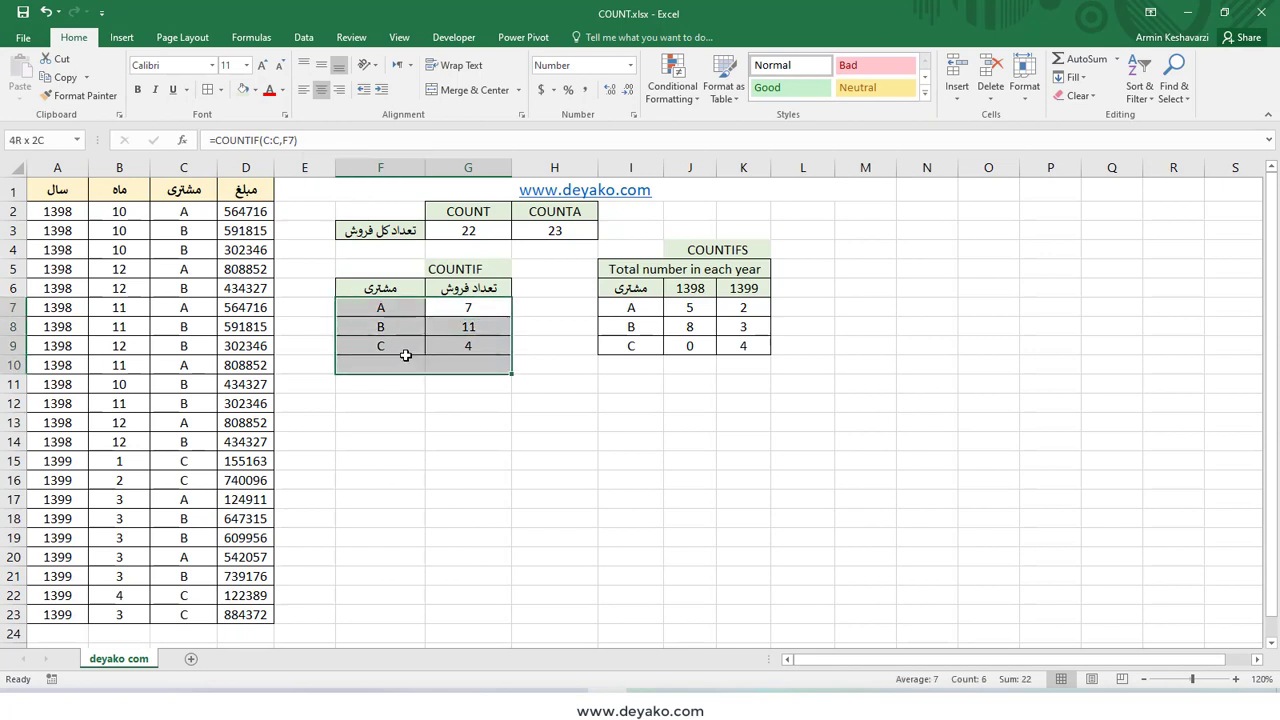
pyautogui.click(547, 309)
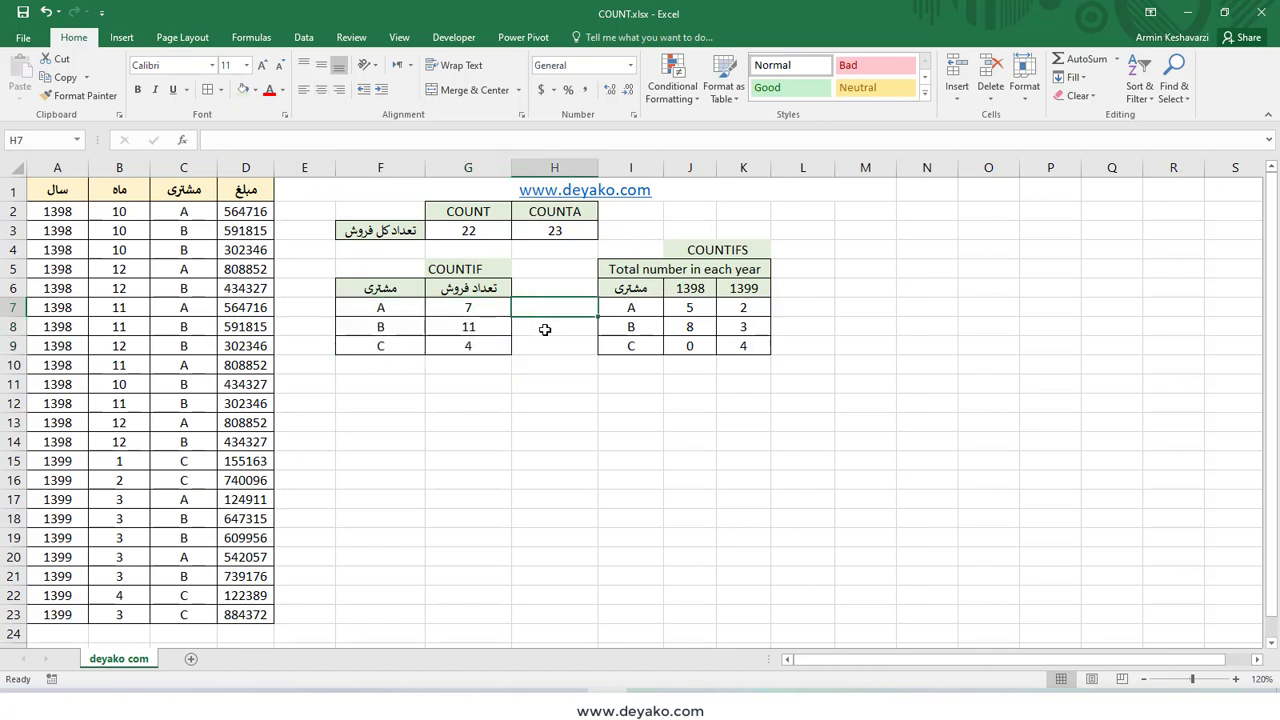
pyautogui.click(486, 332)
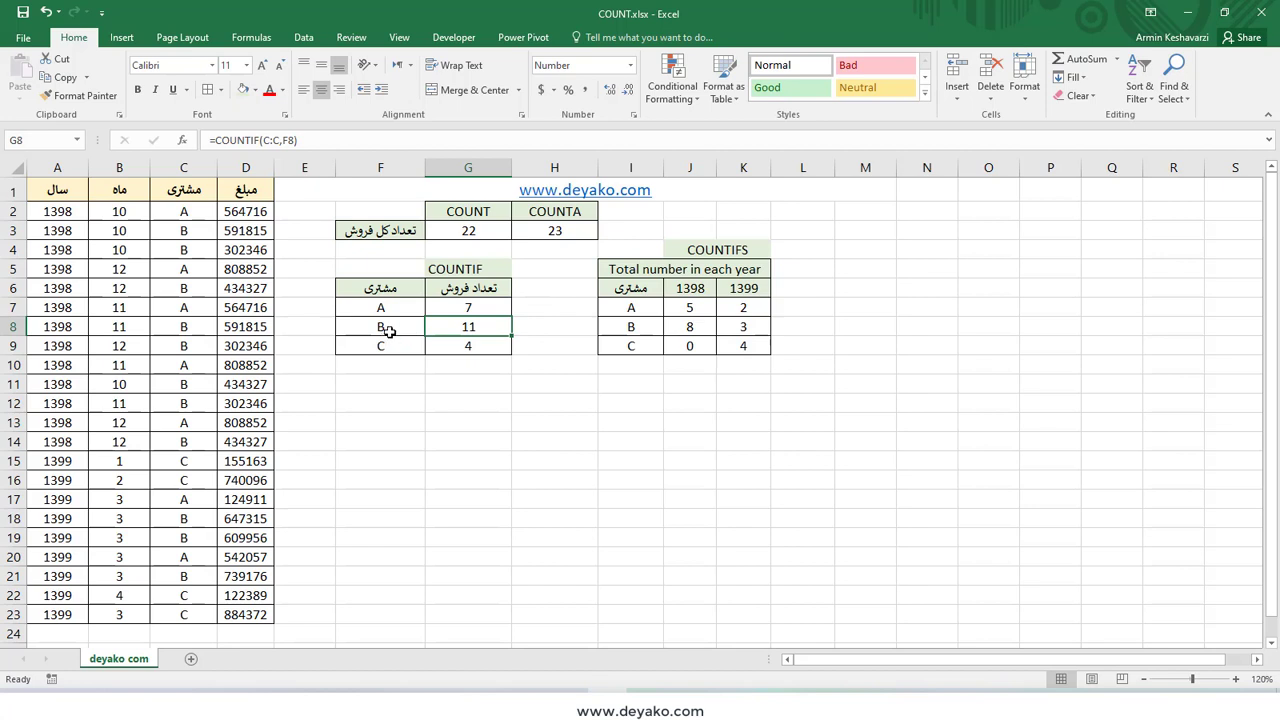
pyautogui.moveTo(385, 331); pyautogui.dragTo(488, 331)
pyautogui.click(546, 309)
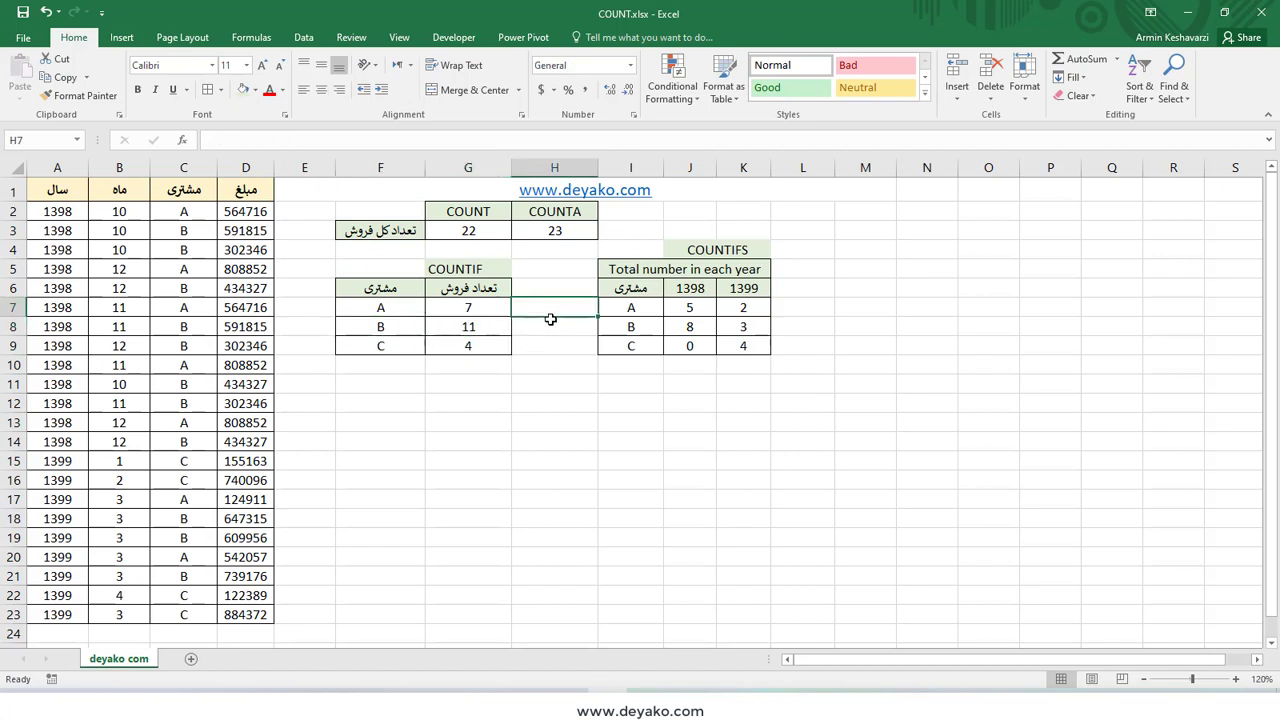
pyautogui.write('=')
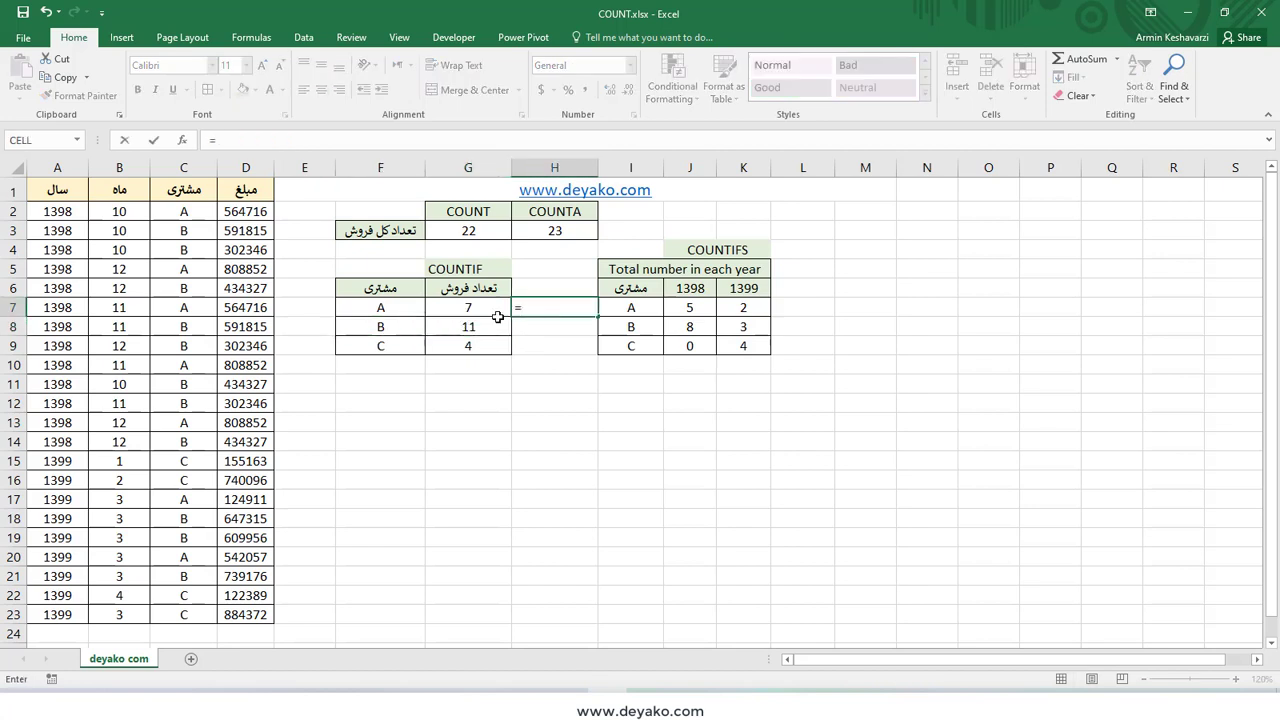
pyautogui.click(474, 308)
pyautogui.write('/')
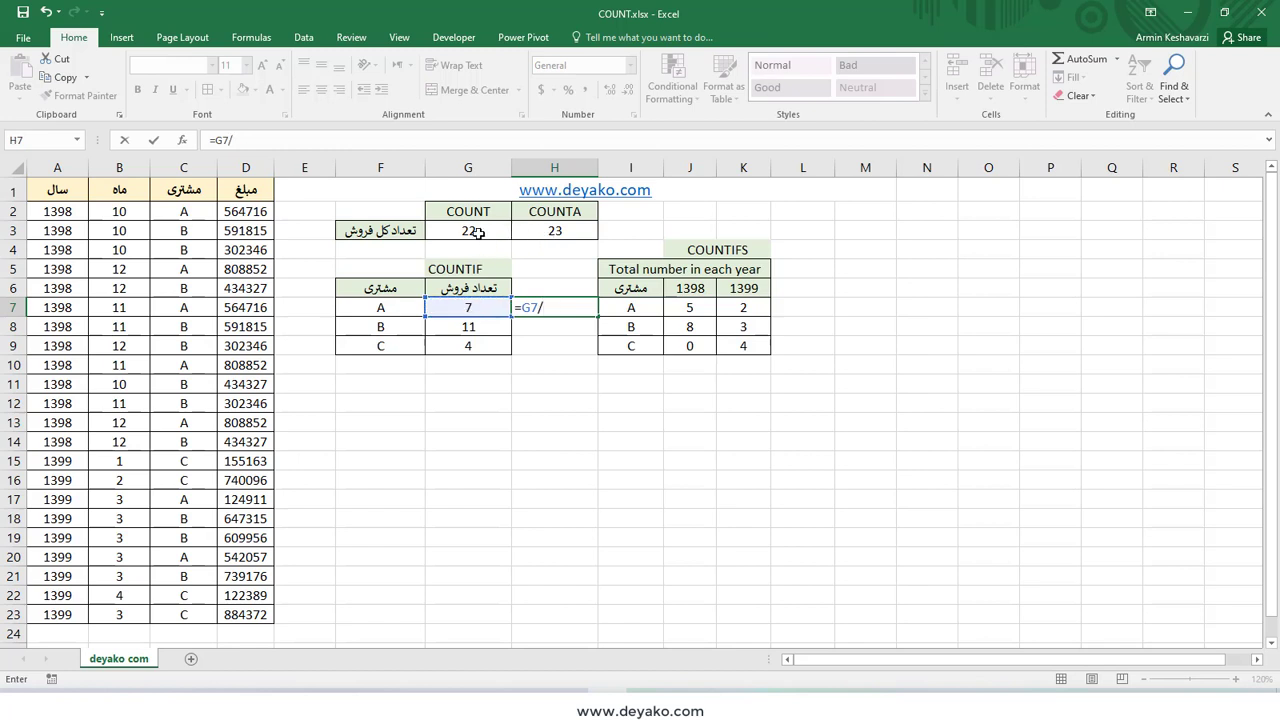
pyautogui.click(479, 233)
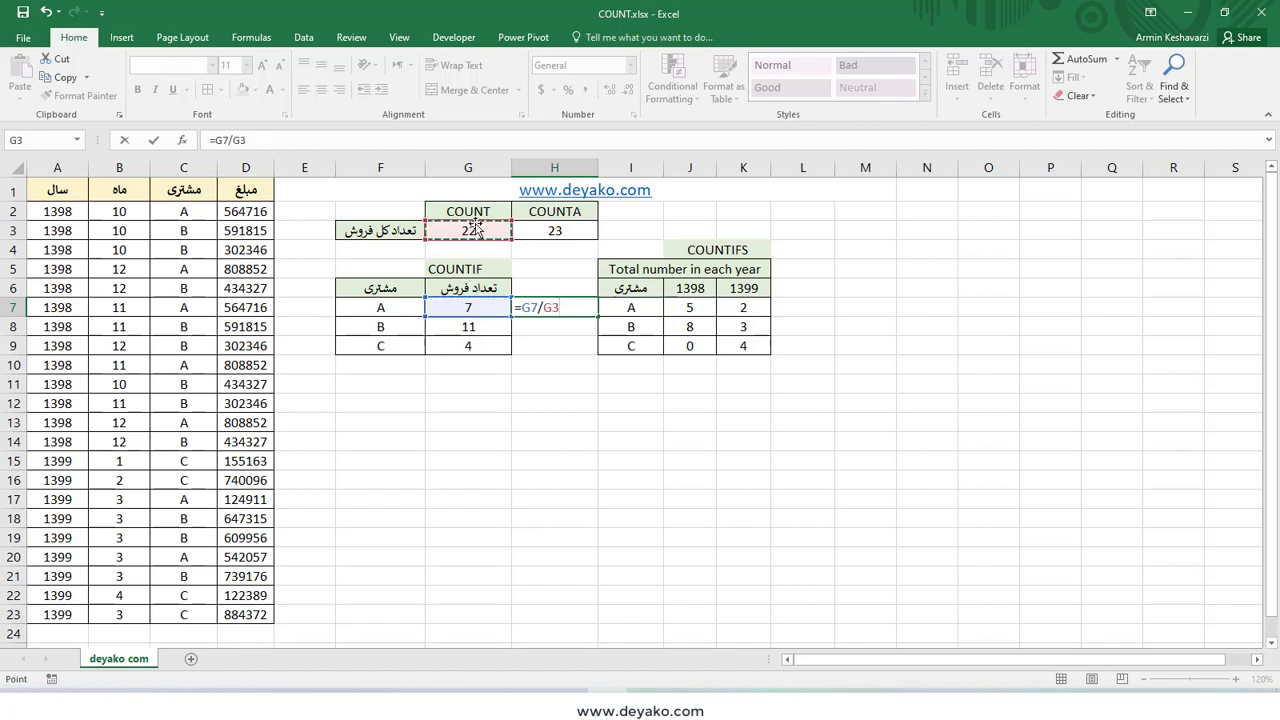
pyautogui.press('F4')
pyautogui.press('Return')
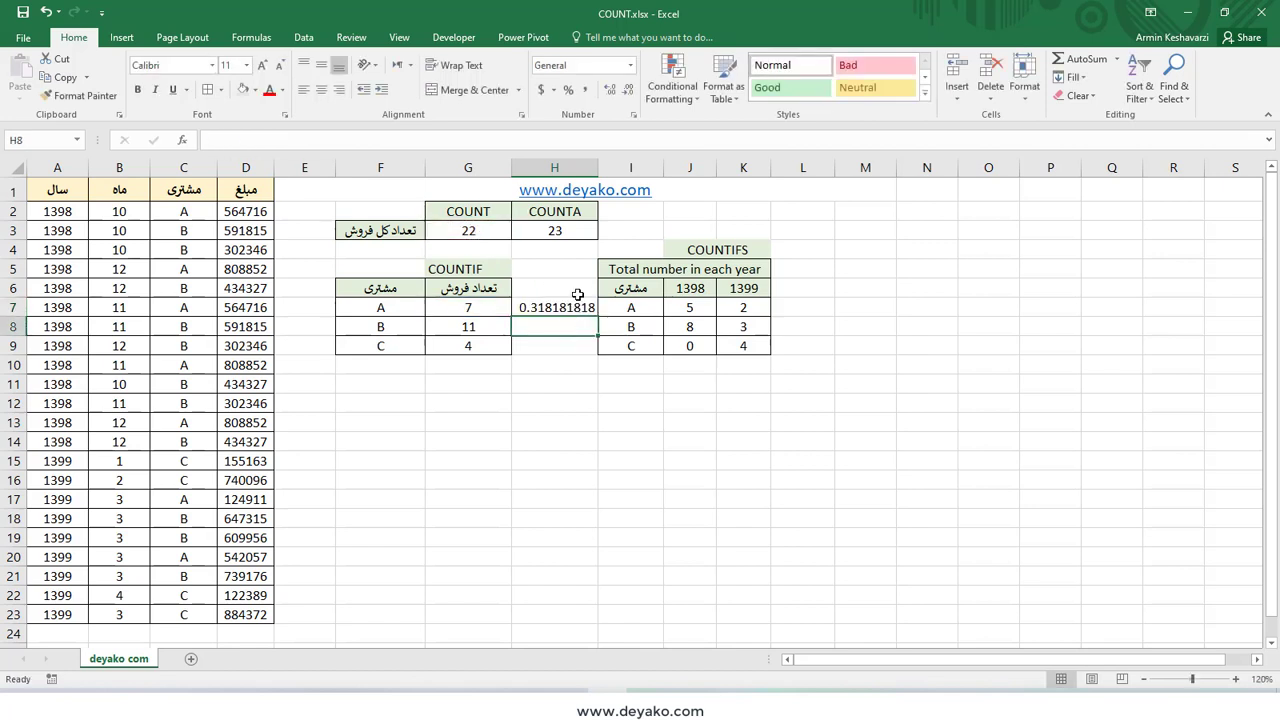
pyautogui.click(578, 307)
pyautogui.click(568, 89)
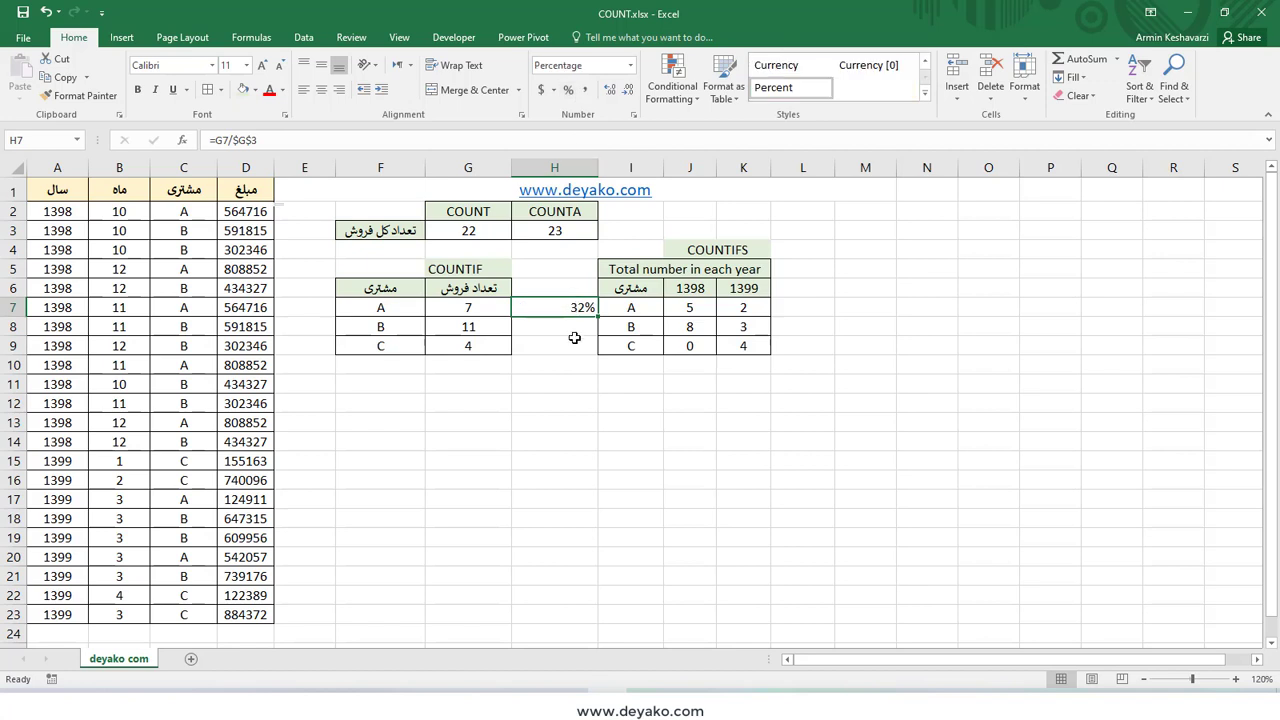
pyautogui.moveTo(596, 316); pyautogui.dragTo(594, 350)
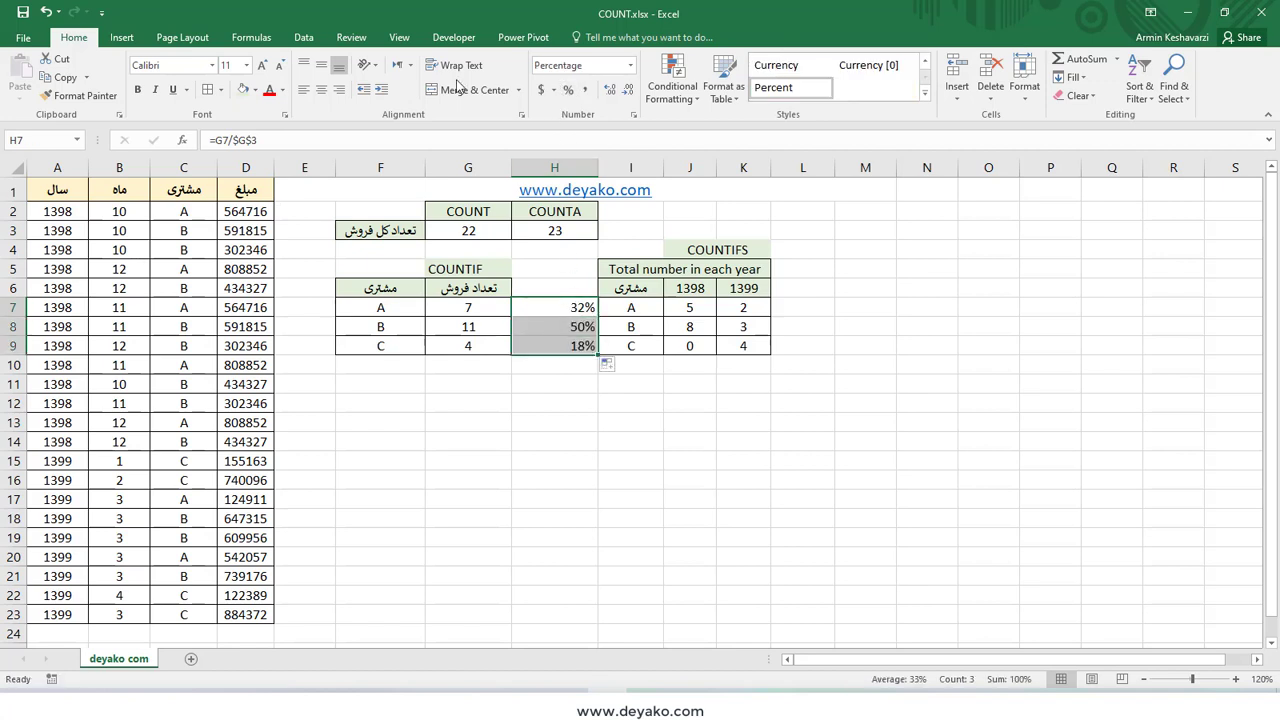
pyautogui.click(321, 89)
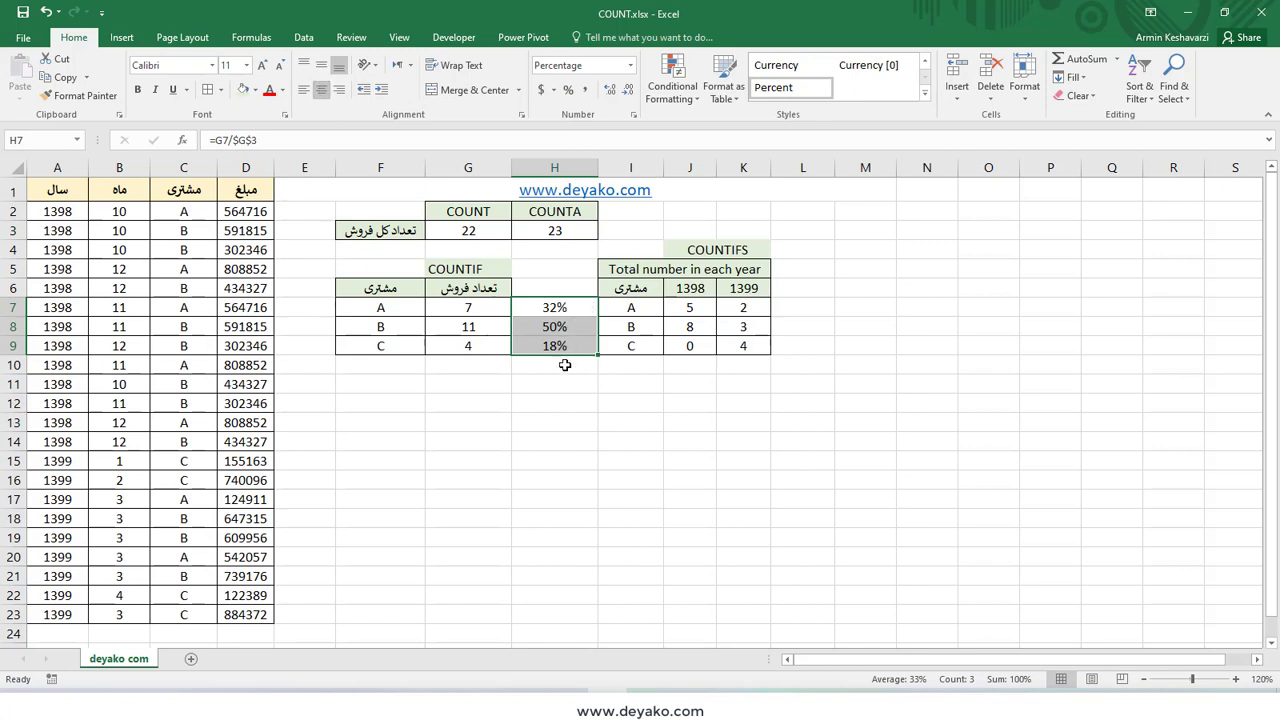
pyautogui.press('Delete')
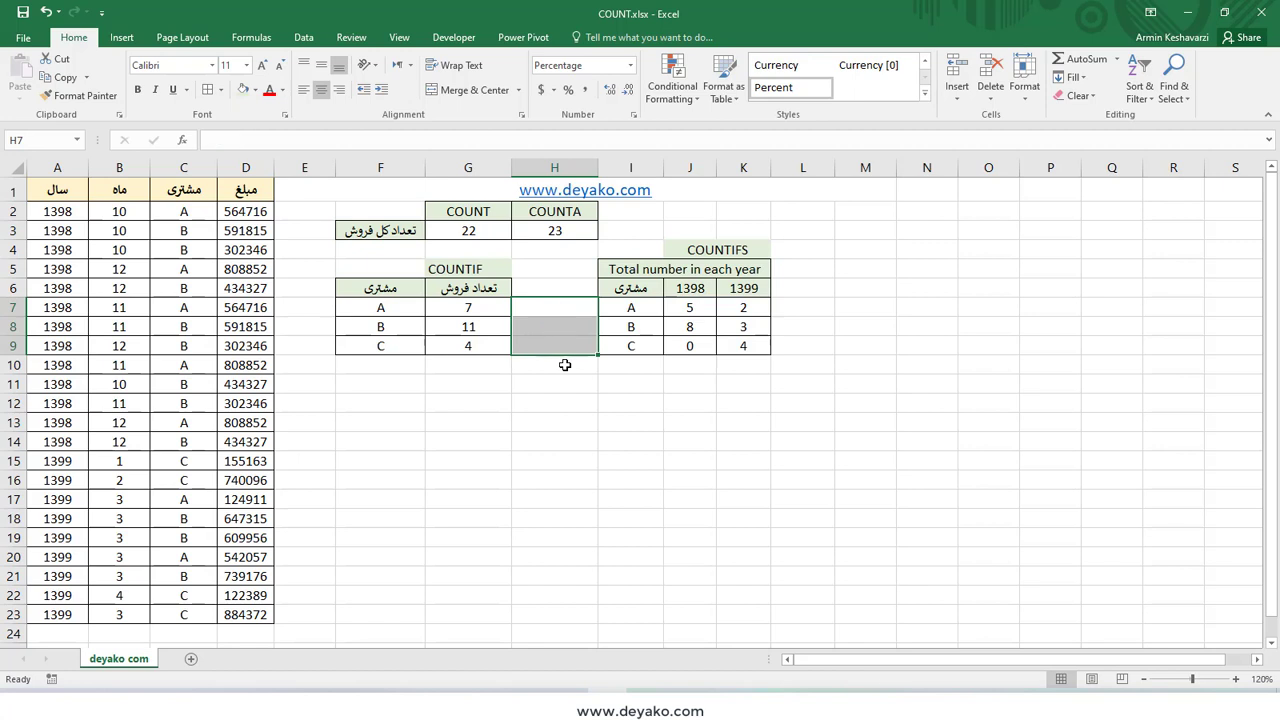
pyautogui.moveTo(370, 328); pyautogui.dragTo(509, 328)
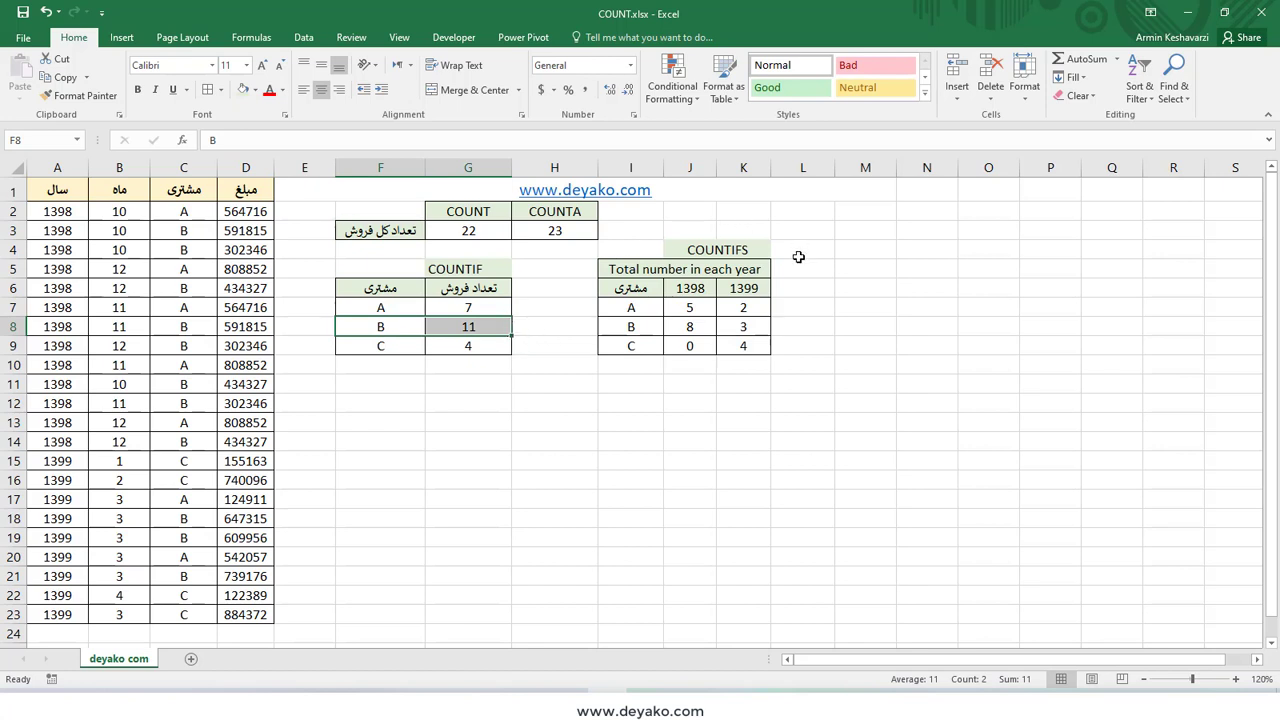
pyautogui.click(752, 250)
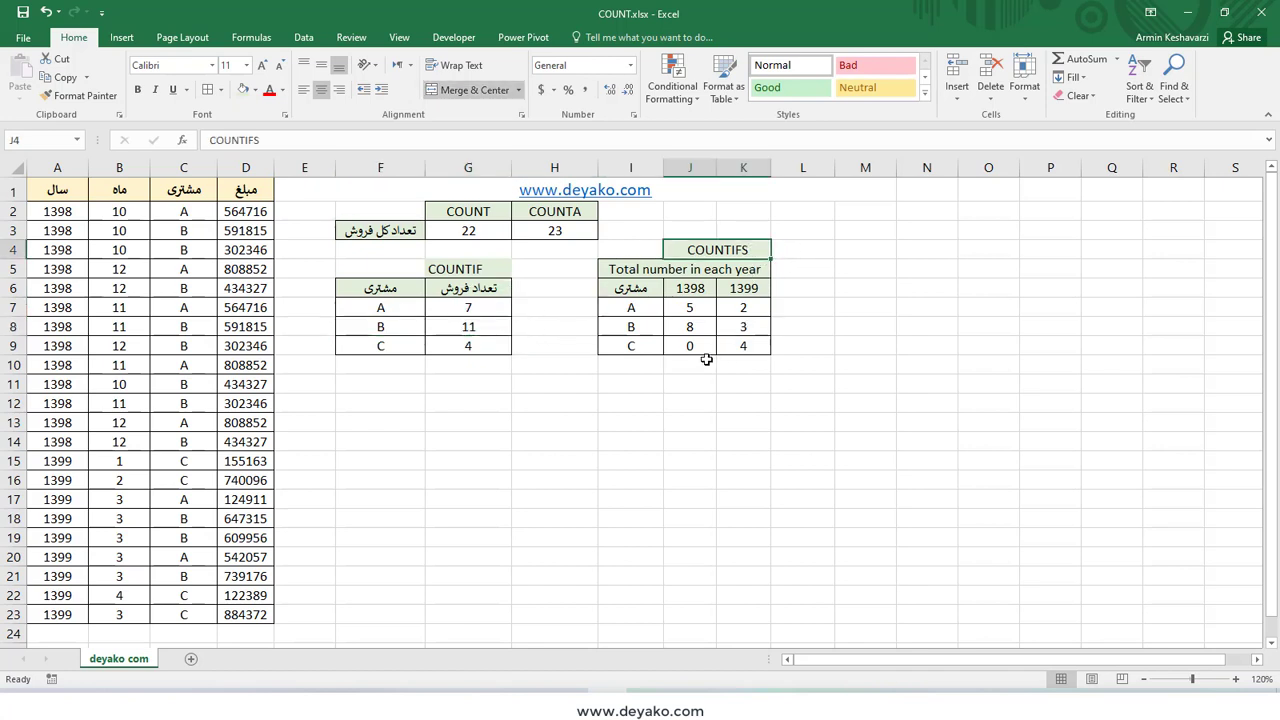
pyautogui.click(694, 305)
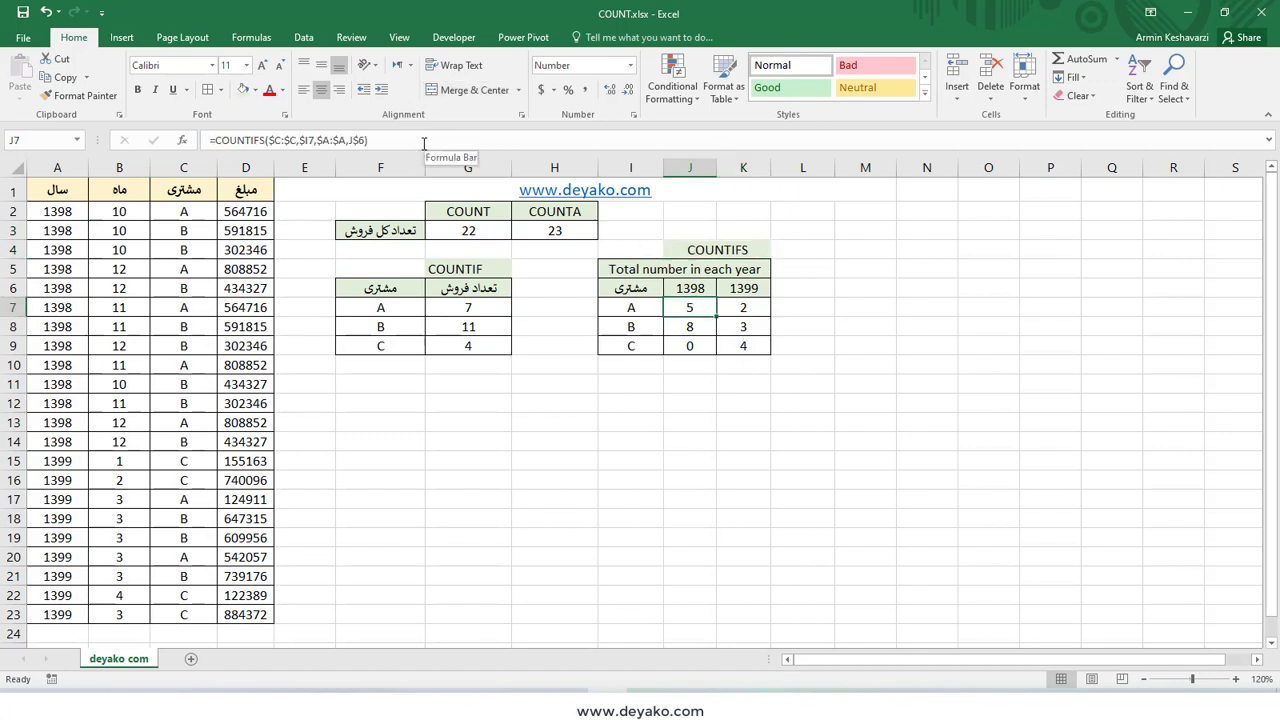
# Insert COUNTIFS into J7 and step through its argument fields in Function Arguments.
pyautogui.write('=c')
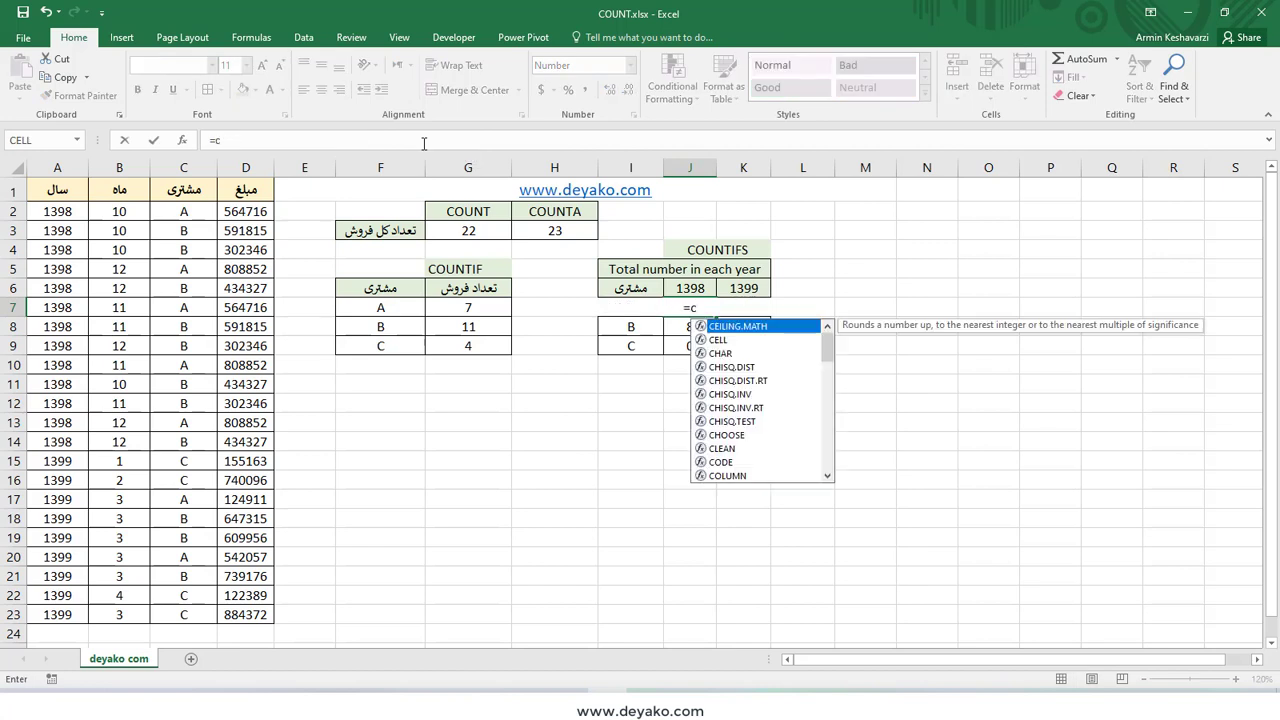
pyautogui.write('ou')
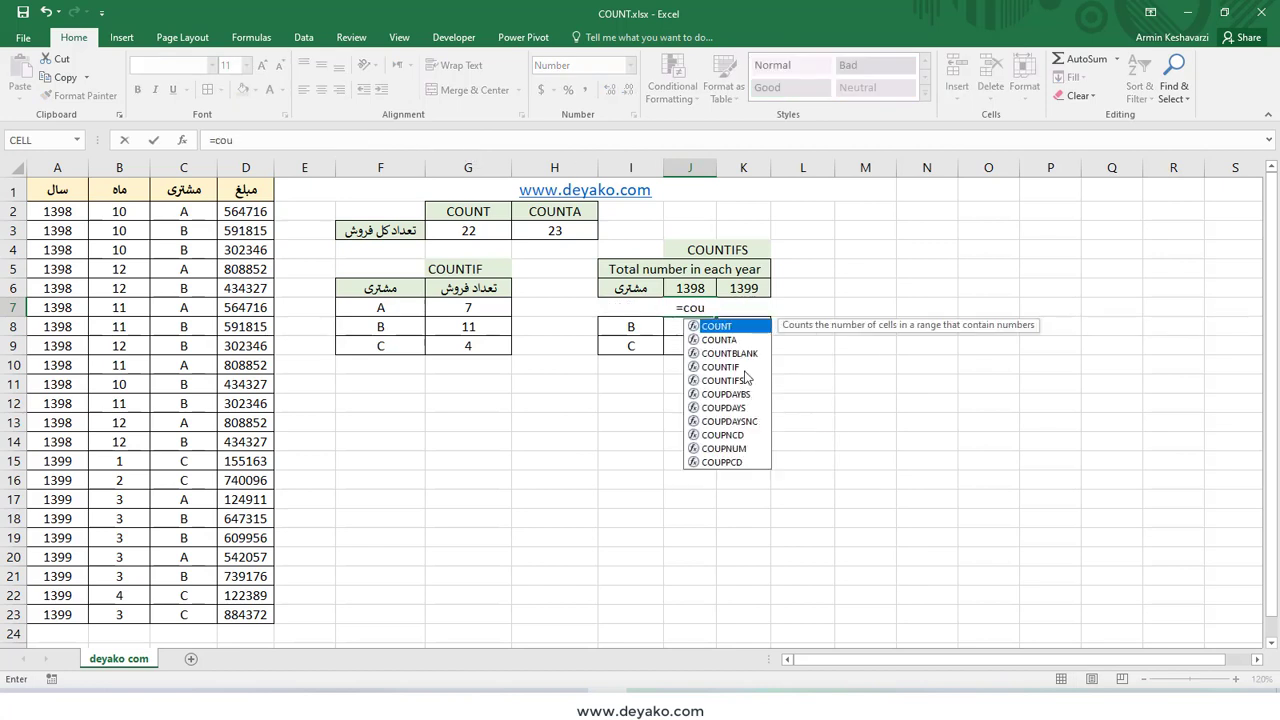
pyautogui.click(755, 381)
pyautogui.press('Up')
pyautogui.doubleClick(743, 381)
pyautogui.hotkey('ctrl', 'a')
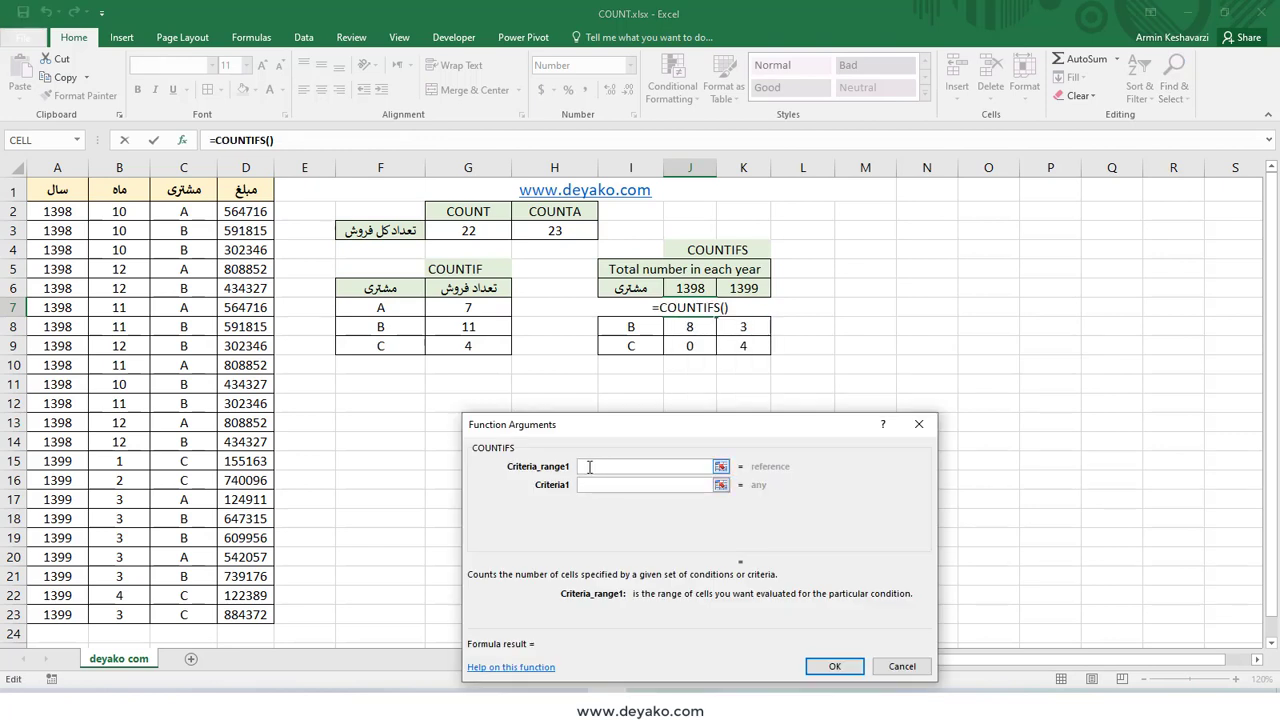
pyautogui.click(591, 487)
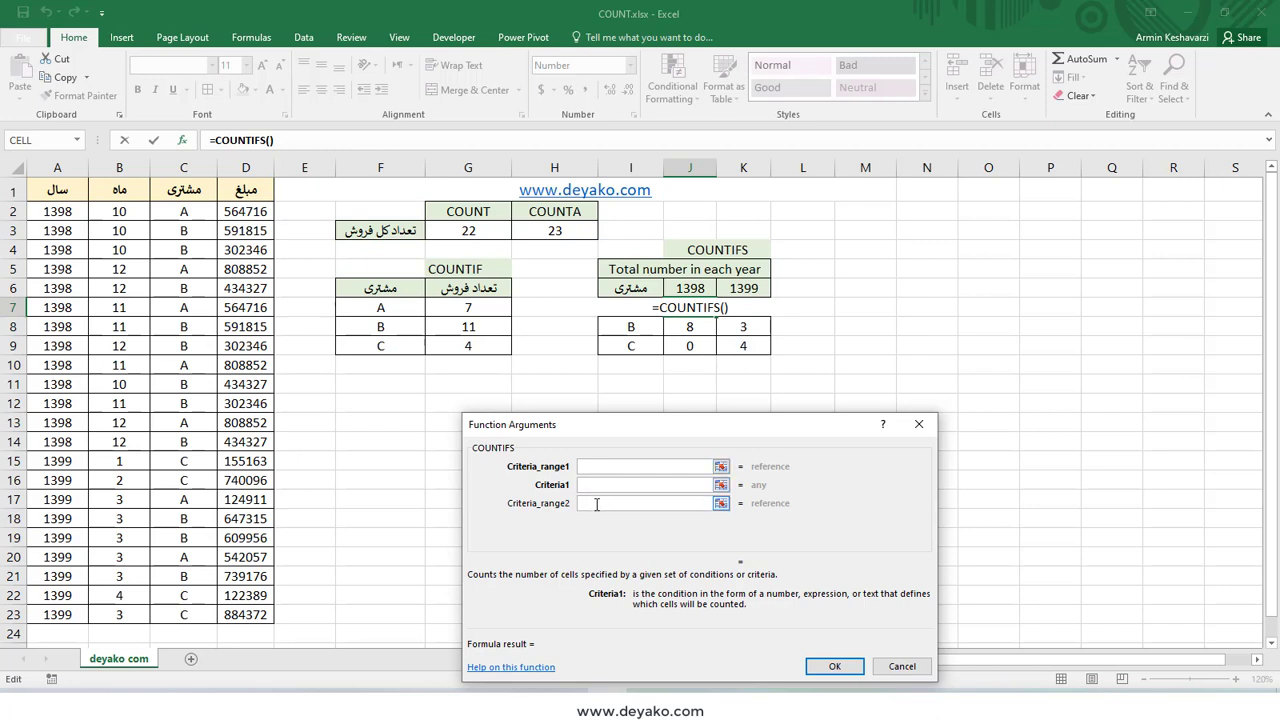
pyautogui.click(597, 504)
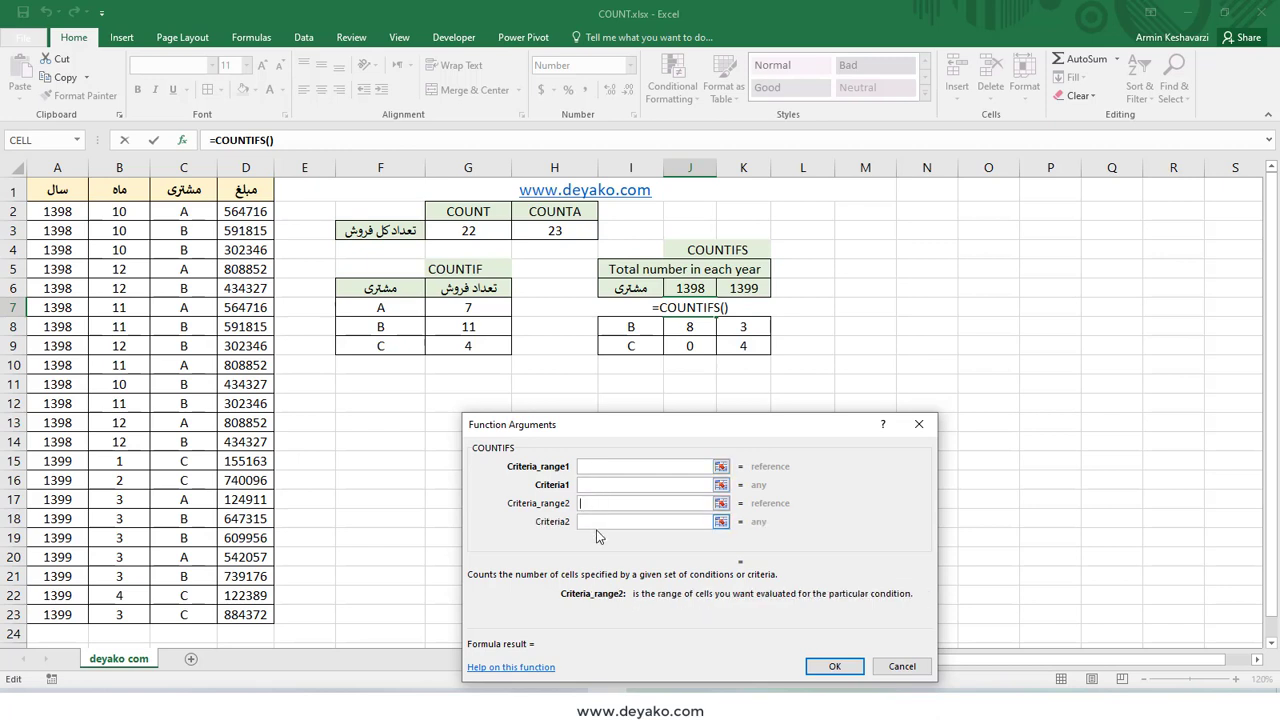
pyautogui.click(600, 522)
pyautogui.click(600, 540)
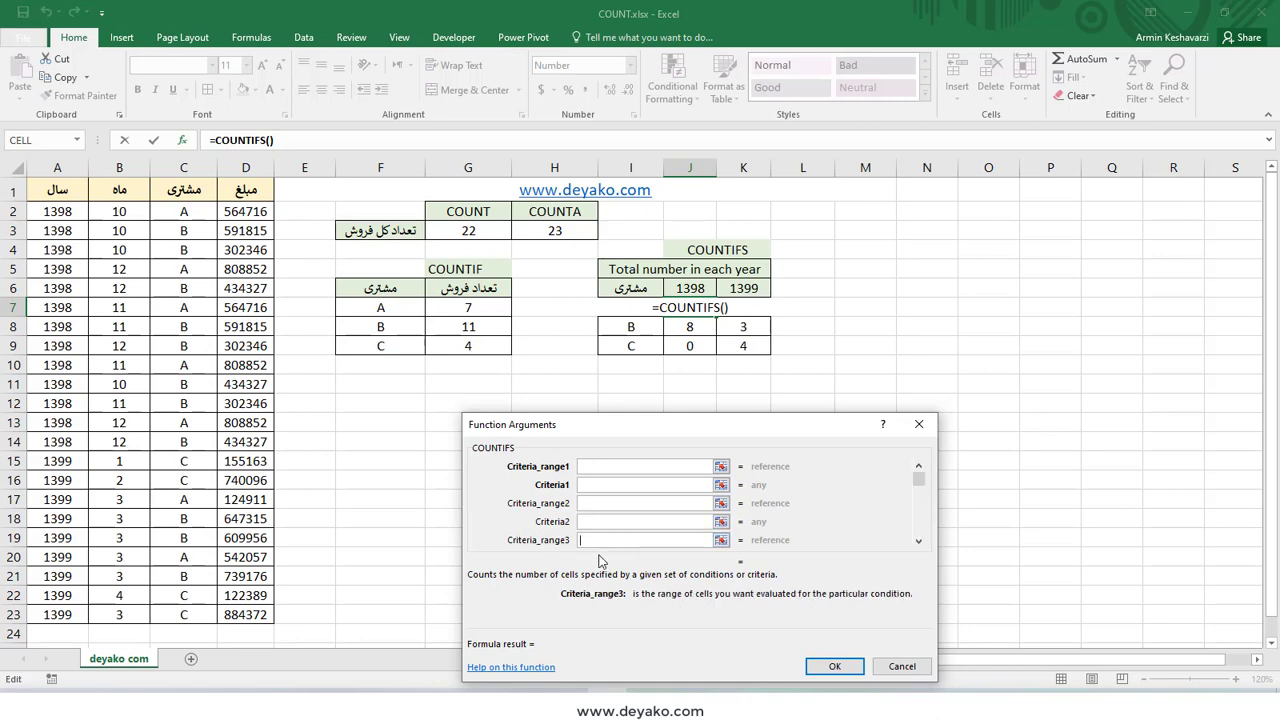
pyautogui.scroll(-1, 606, 540)
pyautogui.scroll(1, 608, 538)
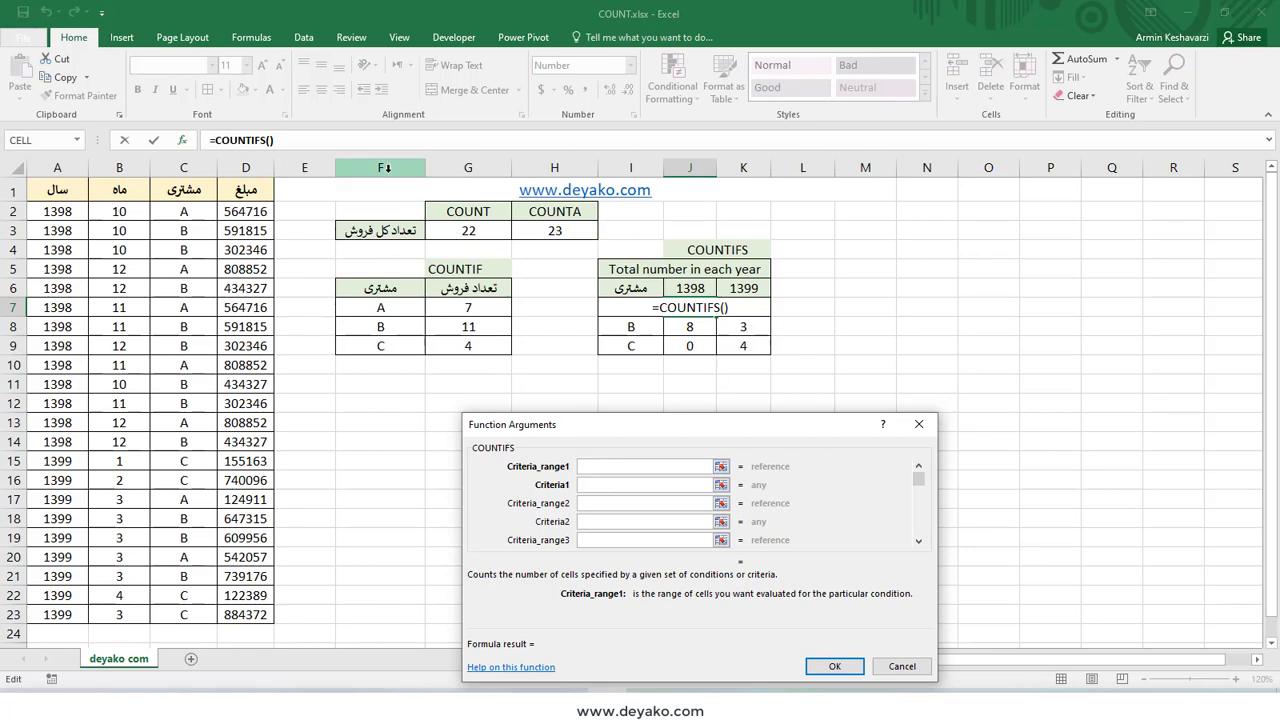
# Set Criteria_range1 to C:C and Criteria1 to I7, confirming J7's count of 7.
pyautogui.click(184, 167)
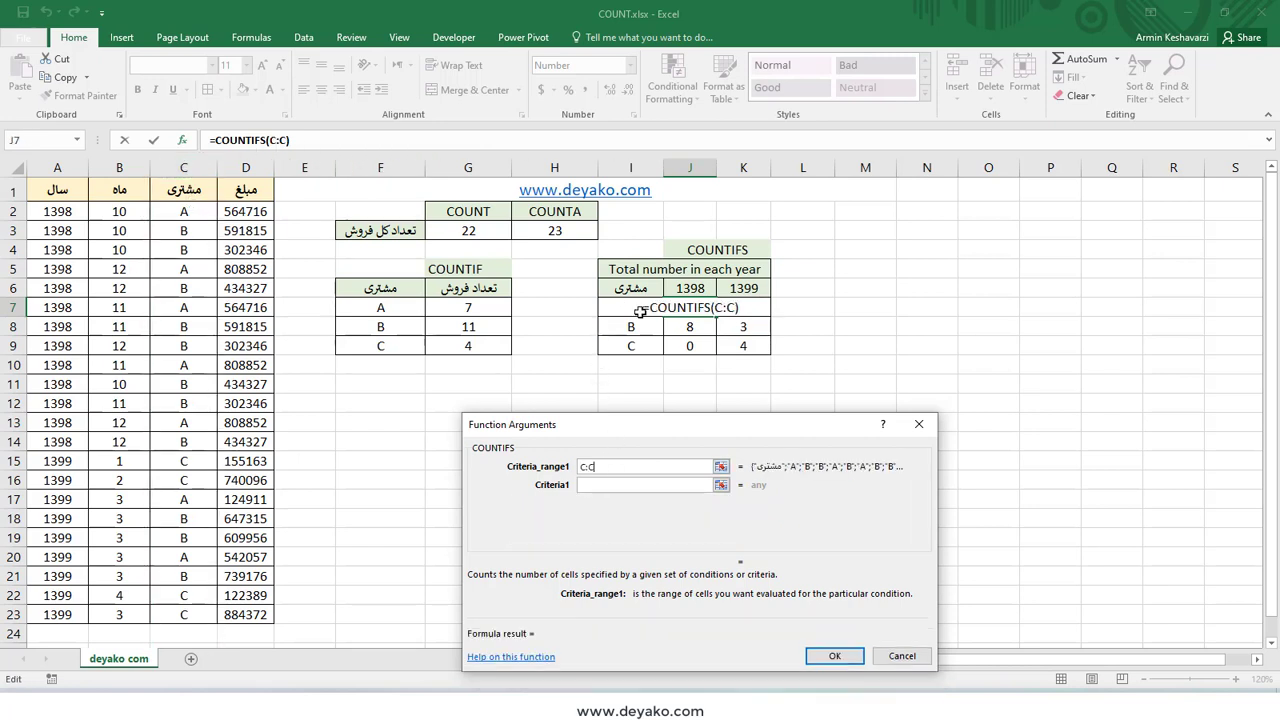
pyautogui.click(629, 487)
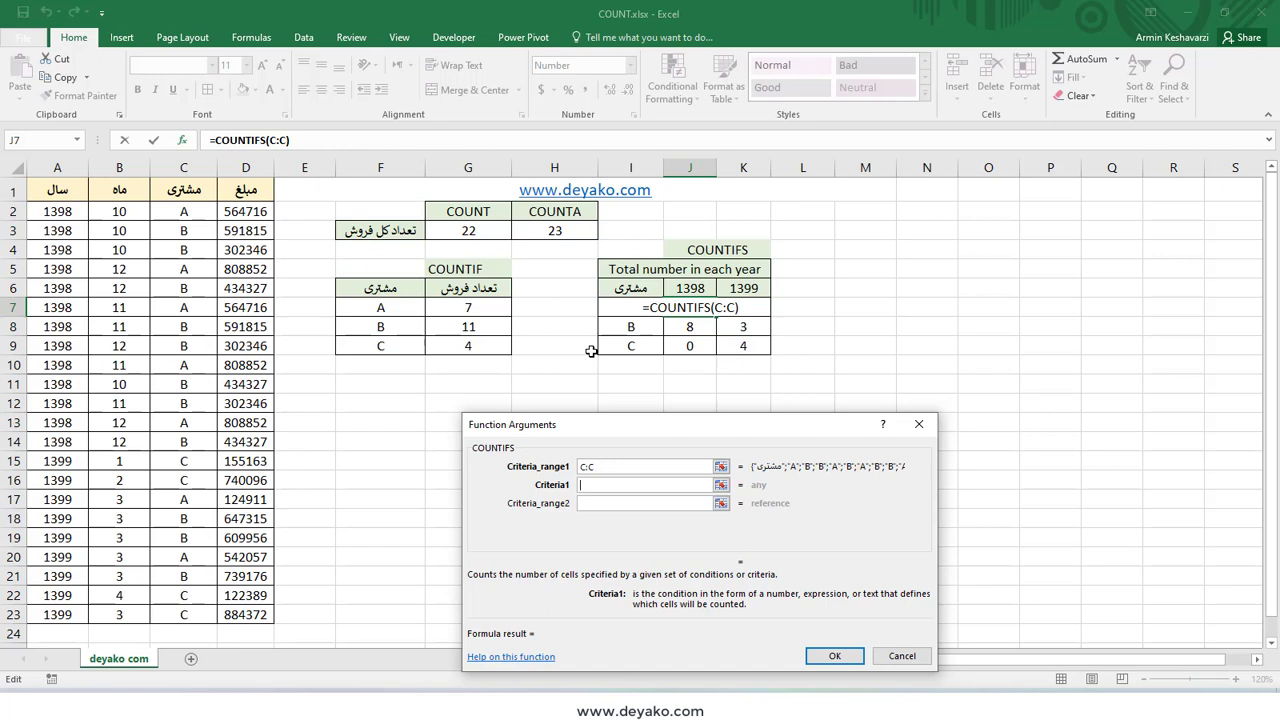
pyautogui.write('I')
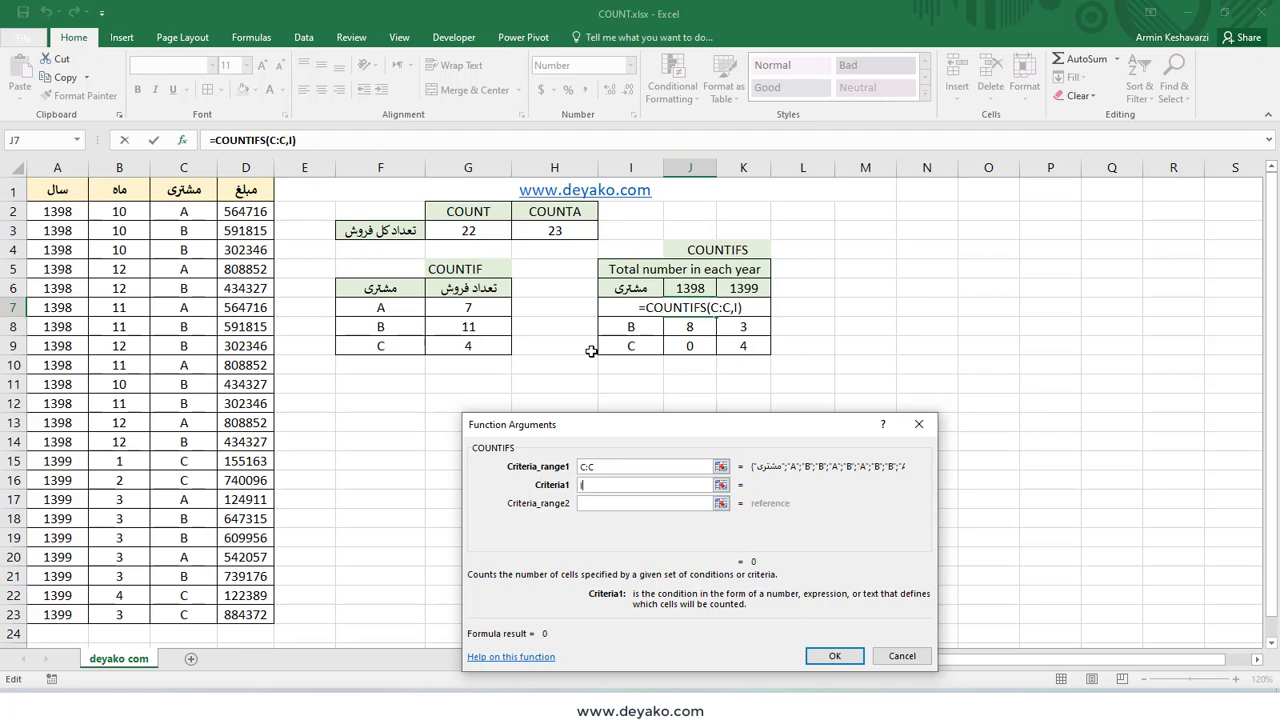
pyautogui.write('7')
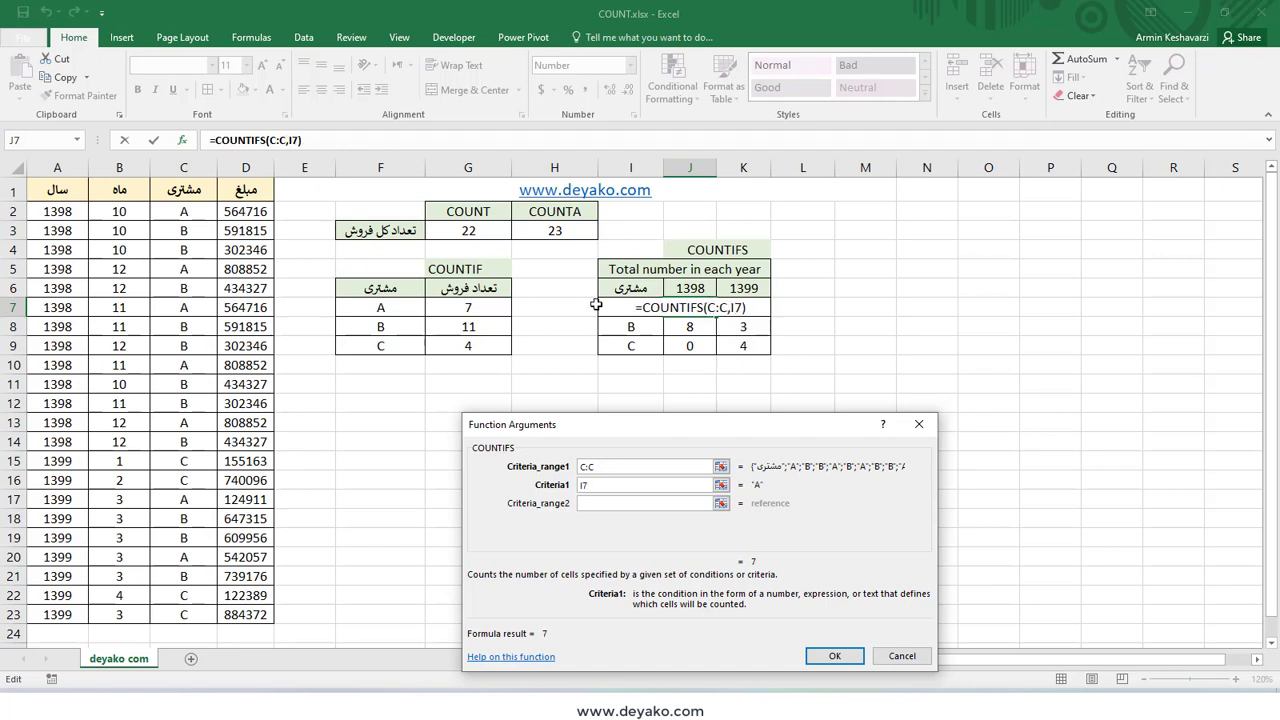
pyautogui.click(834, 656)
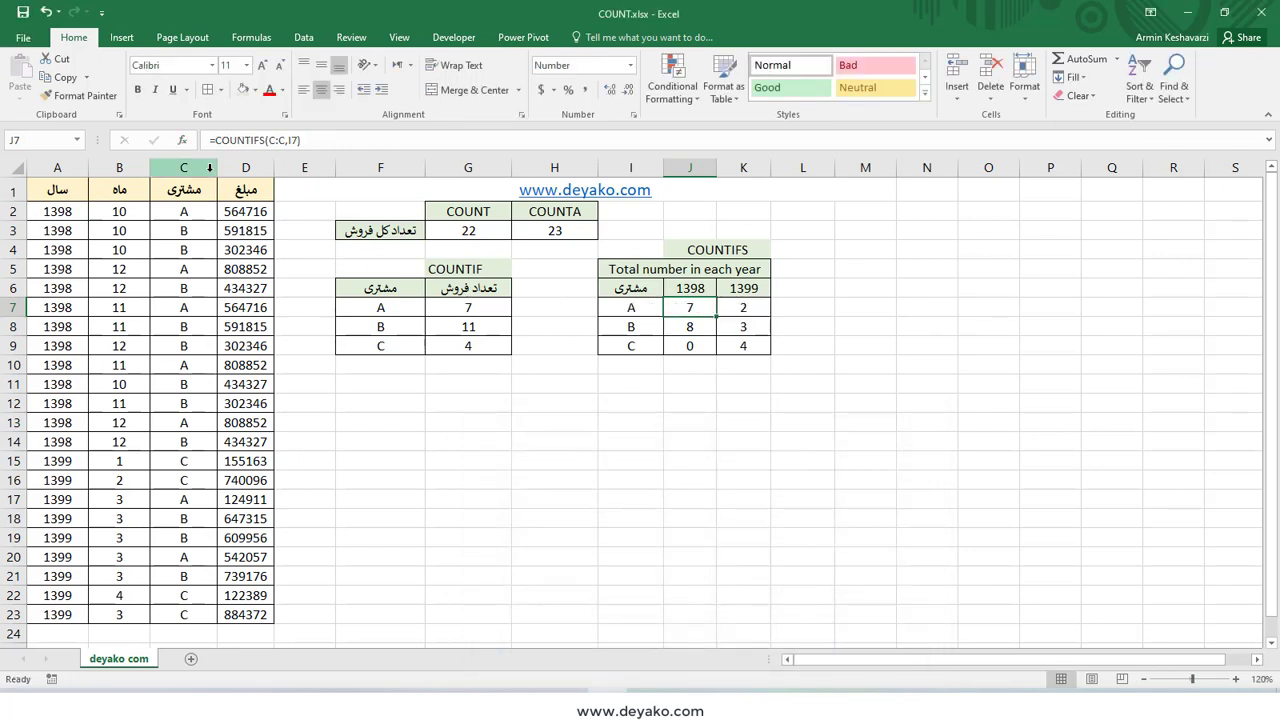
# Check column C and customer A in I7, then reopen J7's COUNTIFS arguments.
pyautogui.click(183, 167)
pyautogui.click(635, 306)
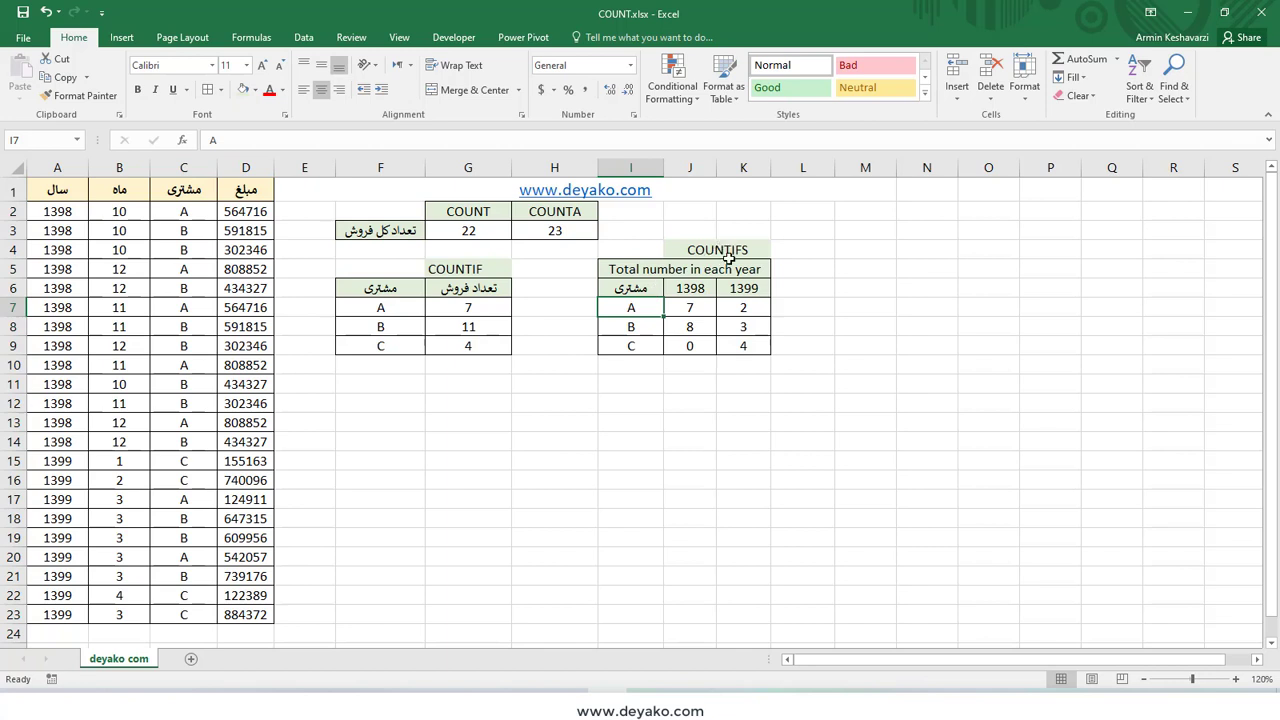
pyautogui.click(692, 306)
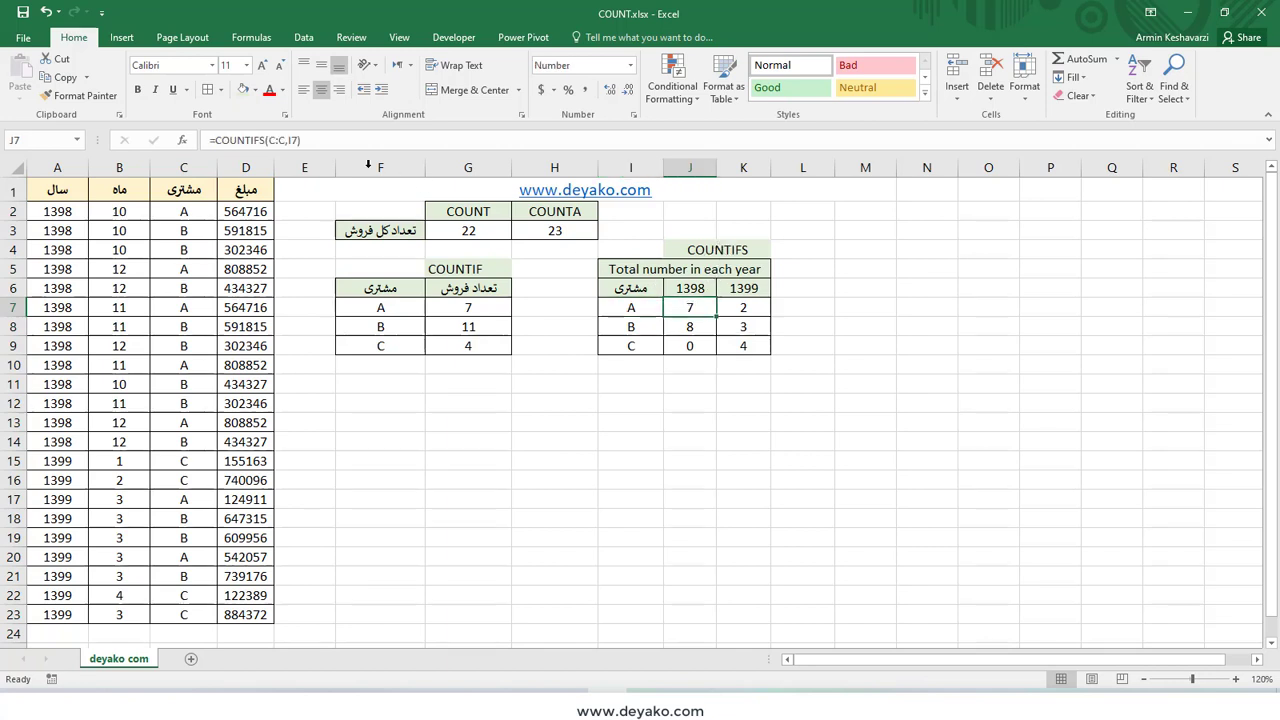
pyautogui.click(254, 138)
pyautogui.click(194, 140)
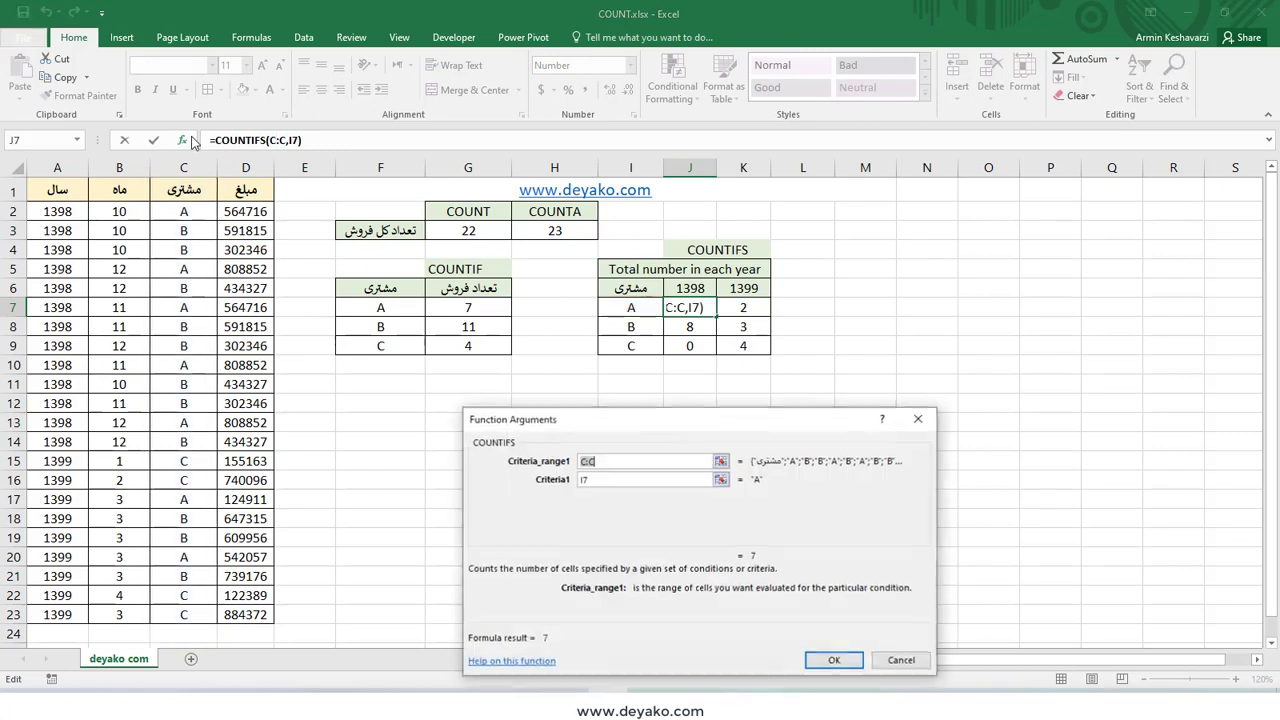
# Add year column A:A as Criteria_range2 and the 1398 year in J6 as Criteria2.
pyautogui.click(639, 481)
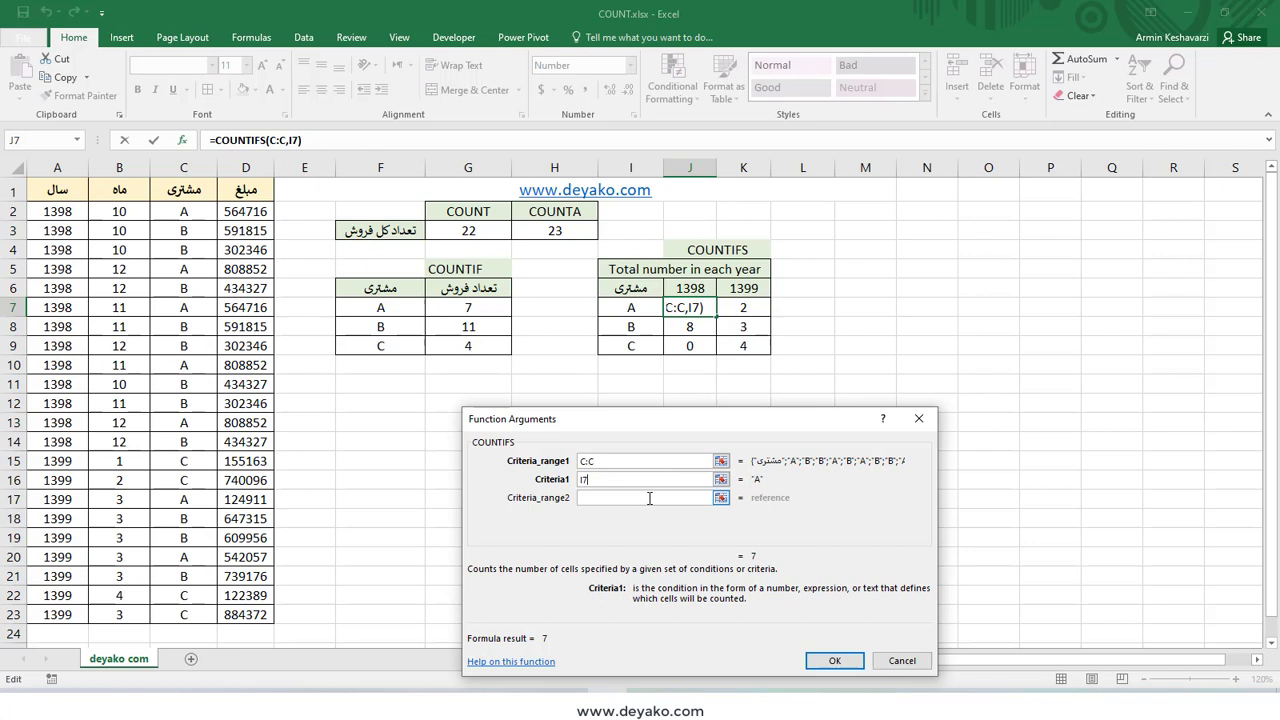
pyautogui.click(649, 498)
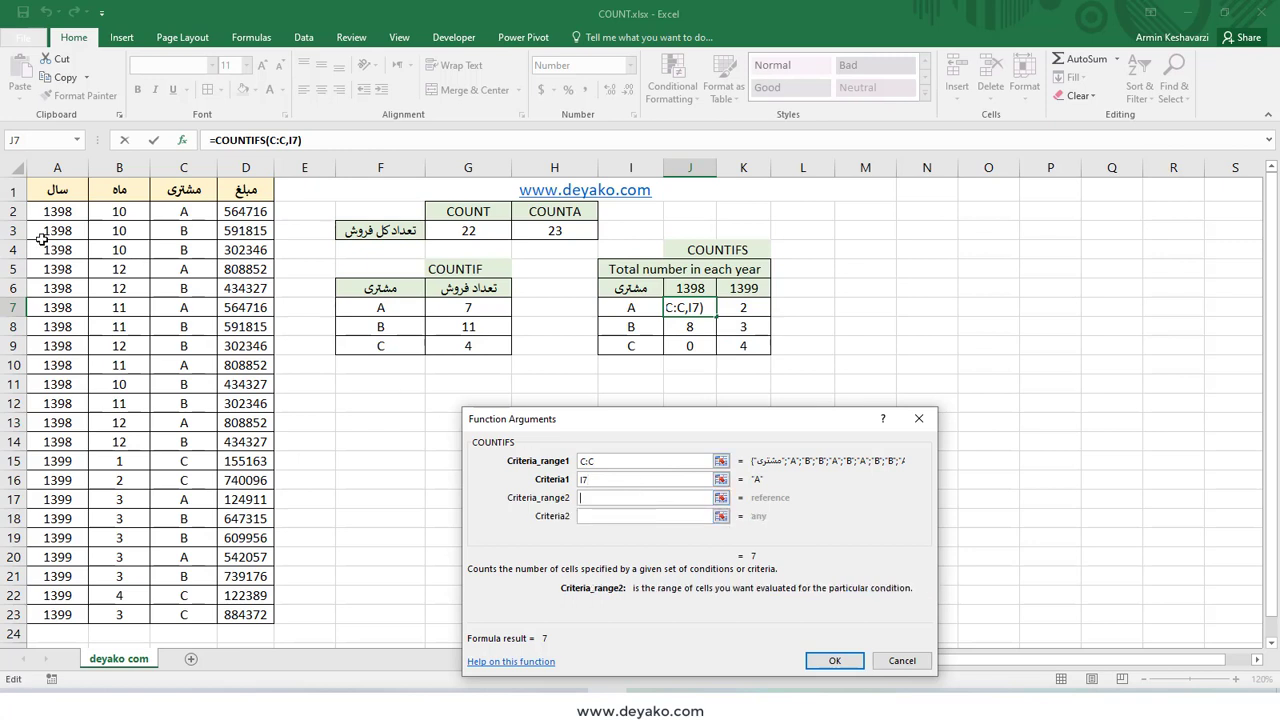
pyautogui.click(53, 166)
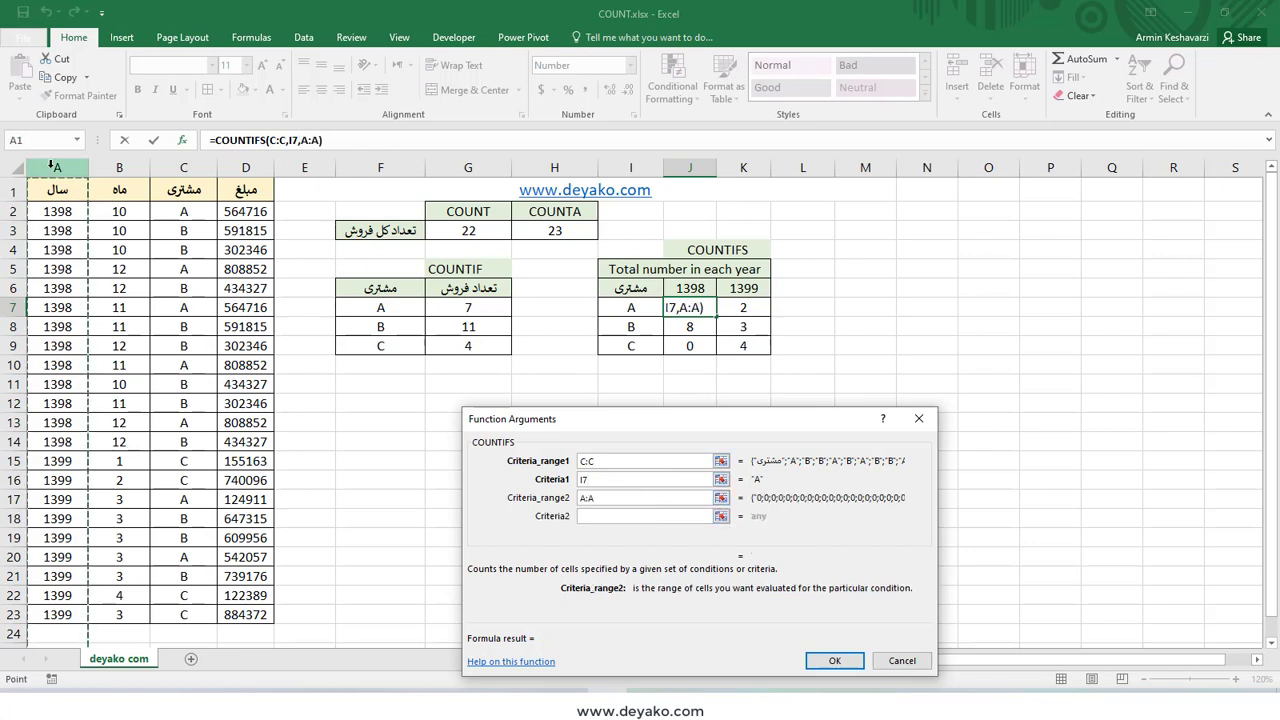
pyautogui.click(626, 516)
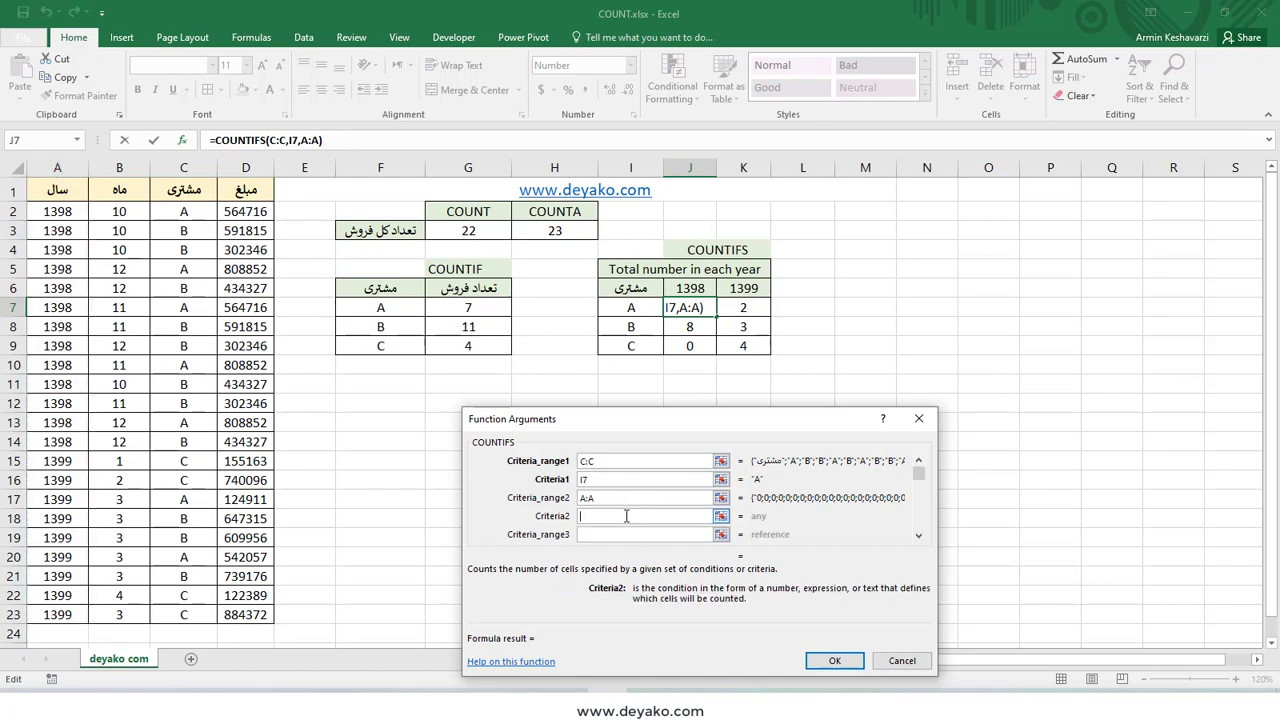
pyautogui.click(689, 288)
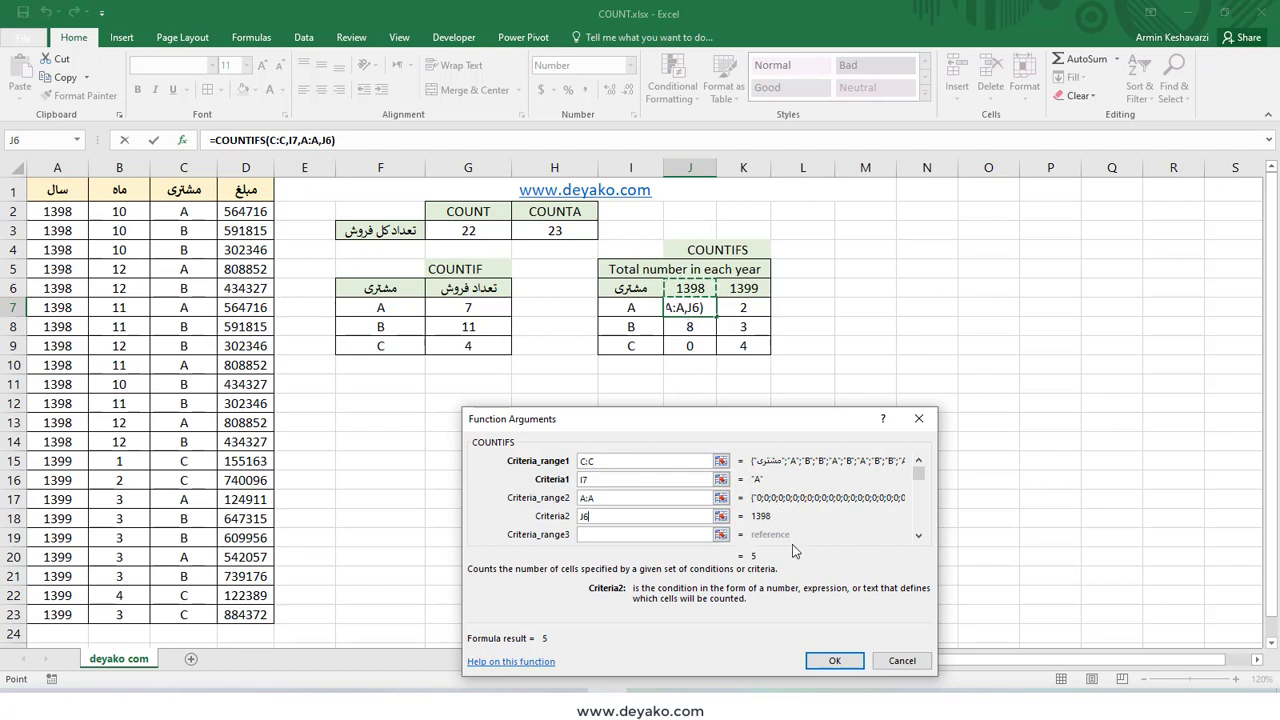
# Recheck all four COUNTIFS arguments and confirm, giving 5 for customer A in 1398.
pyautogui.click(577, 464)
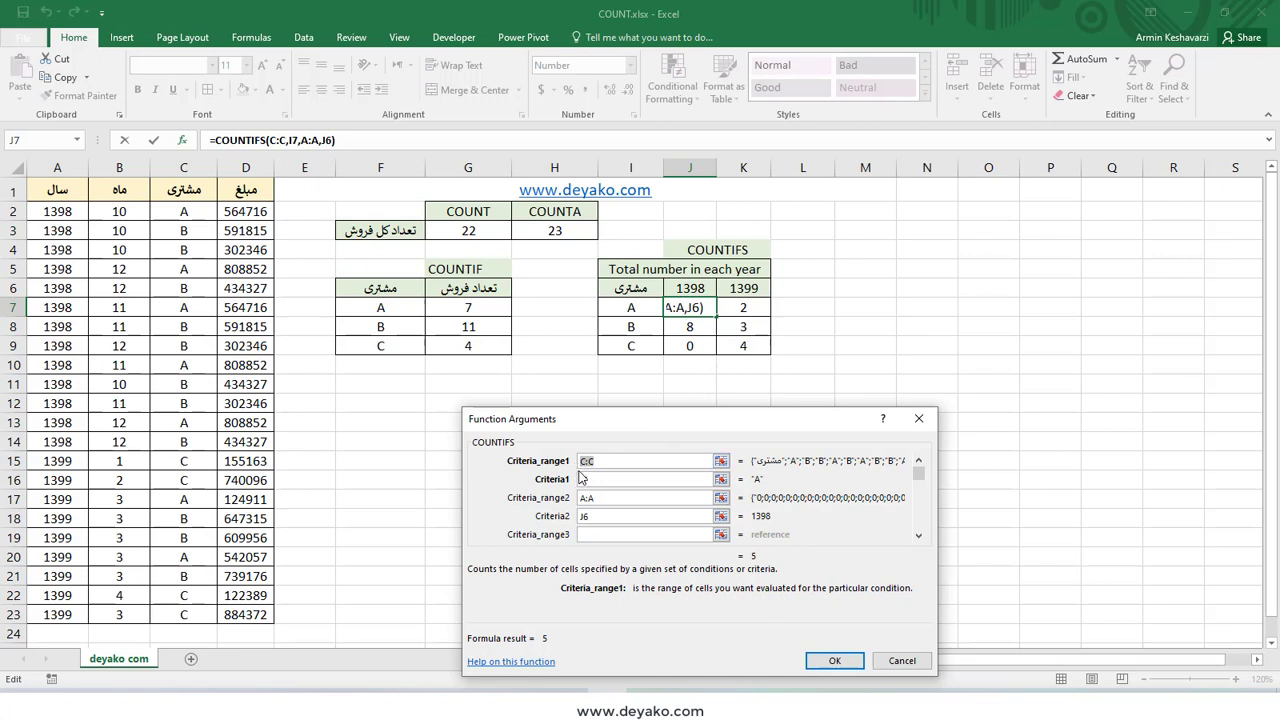
pyautogui.click(581, 484)
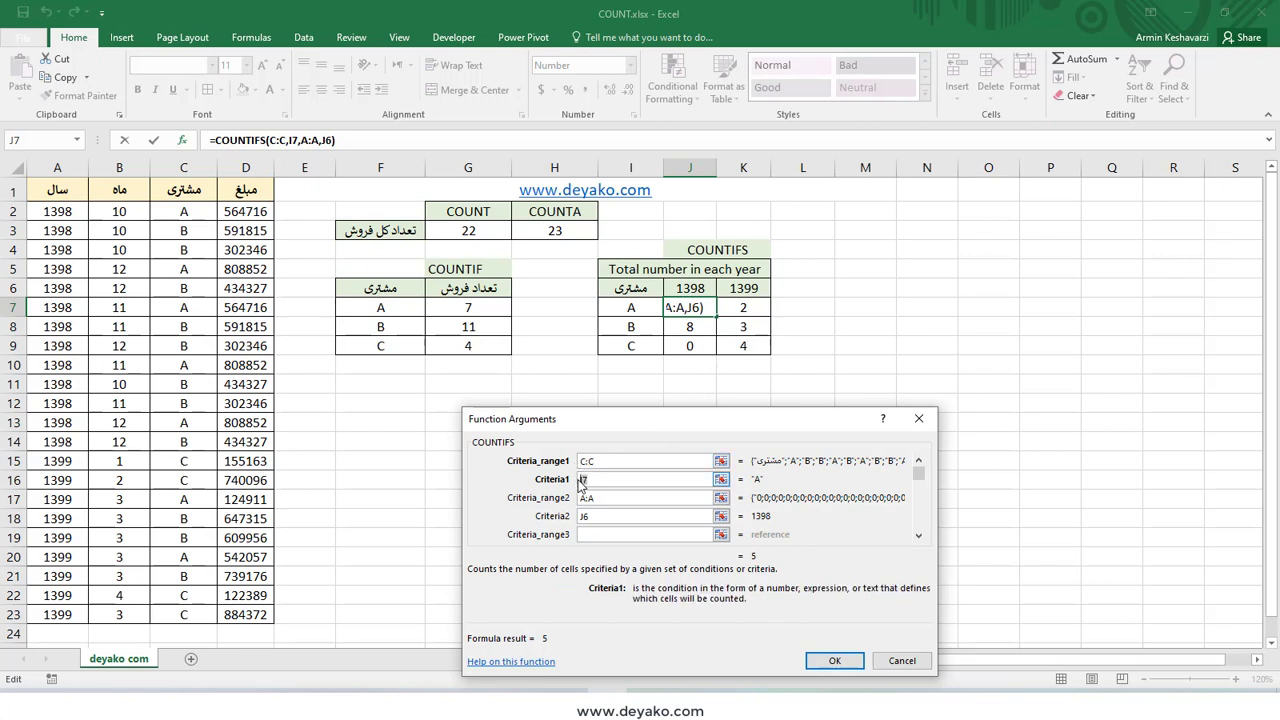
pyautogui.click(604, 505)
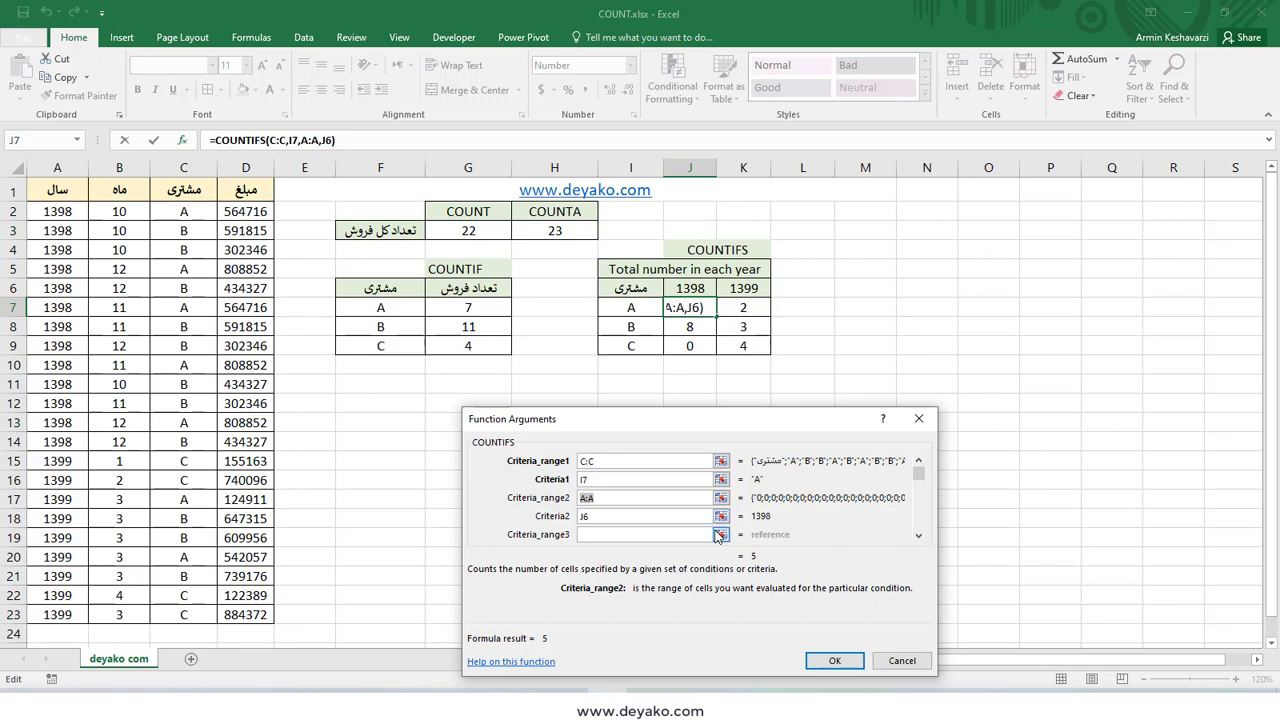
pyautogui.click(684, 516)
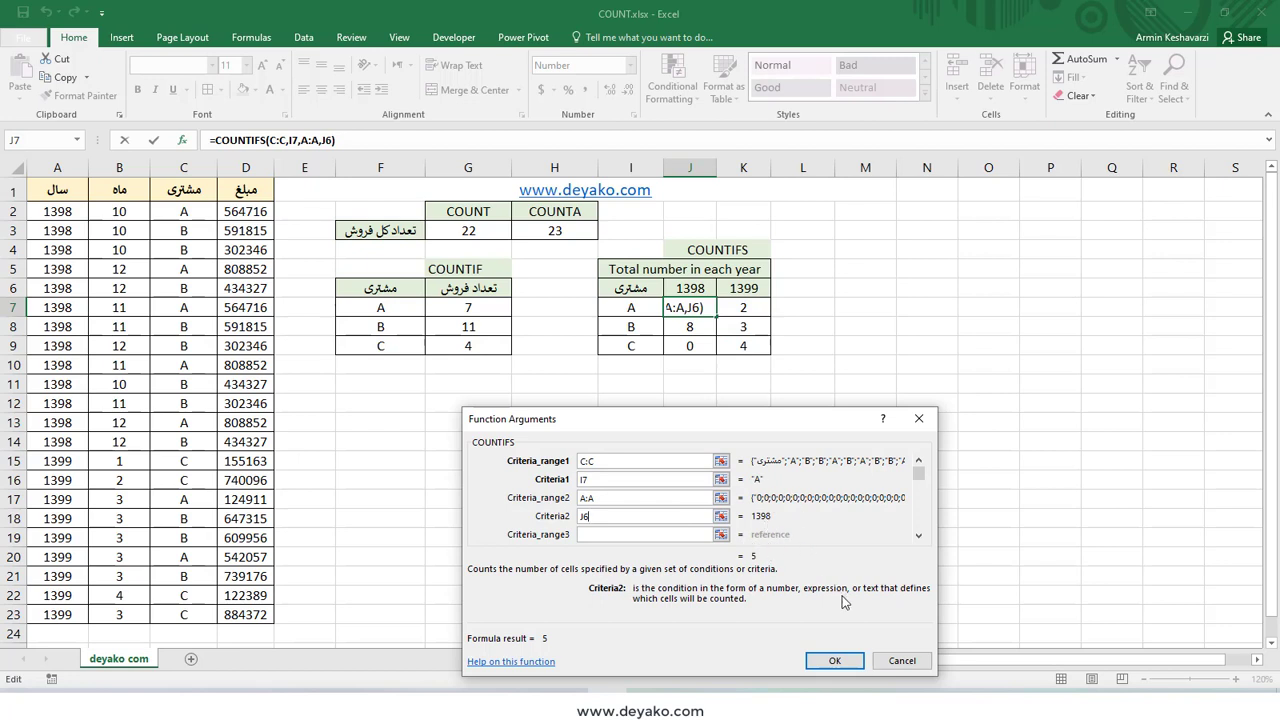
pyautogui.click(836, 661)
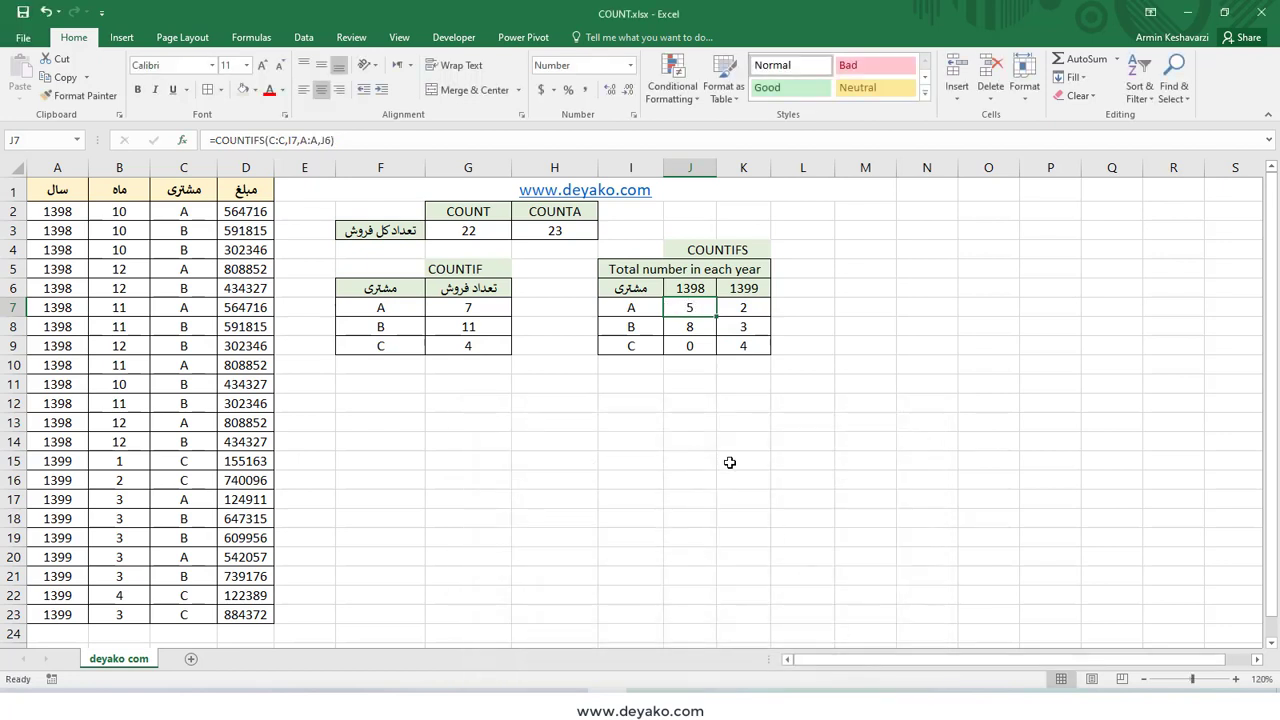
pyautogui.click(739, 310)
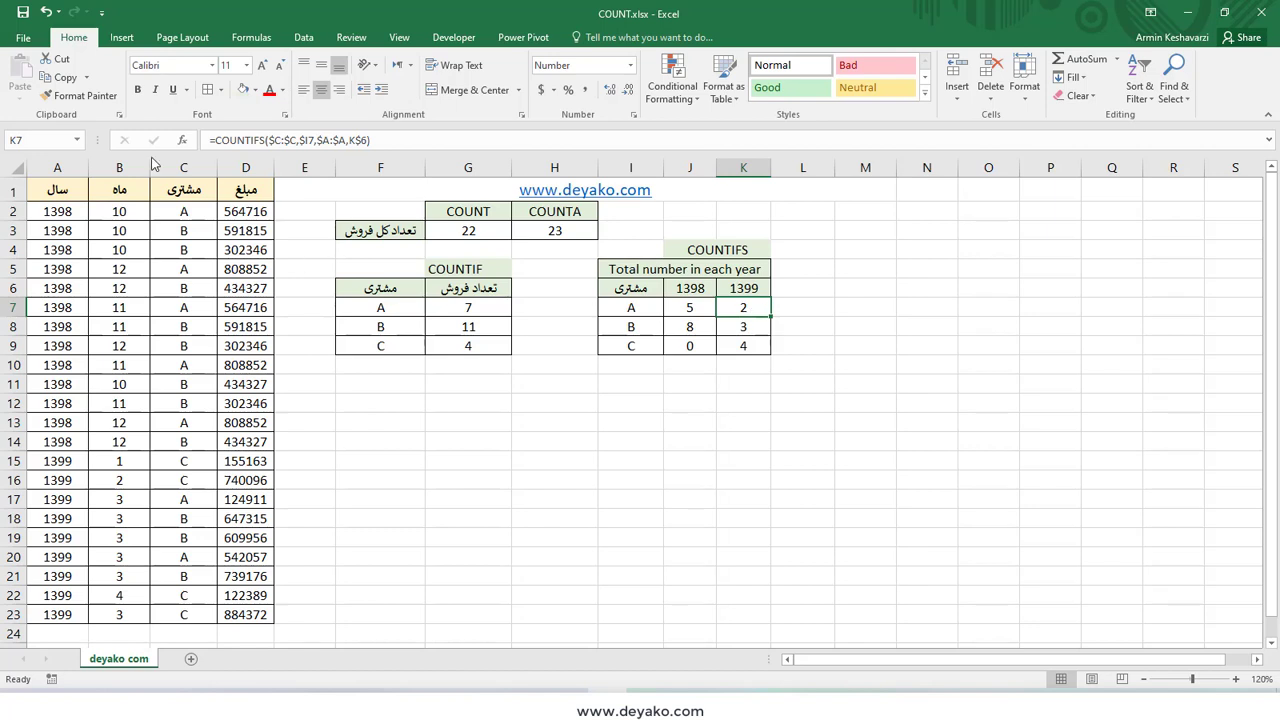
pyautogui.moveTo(697, 307); pyautogui.dragTo(732, 309)
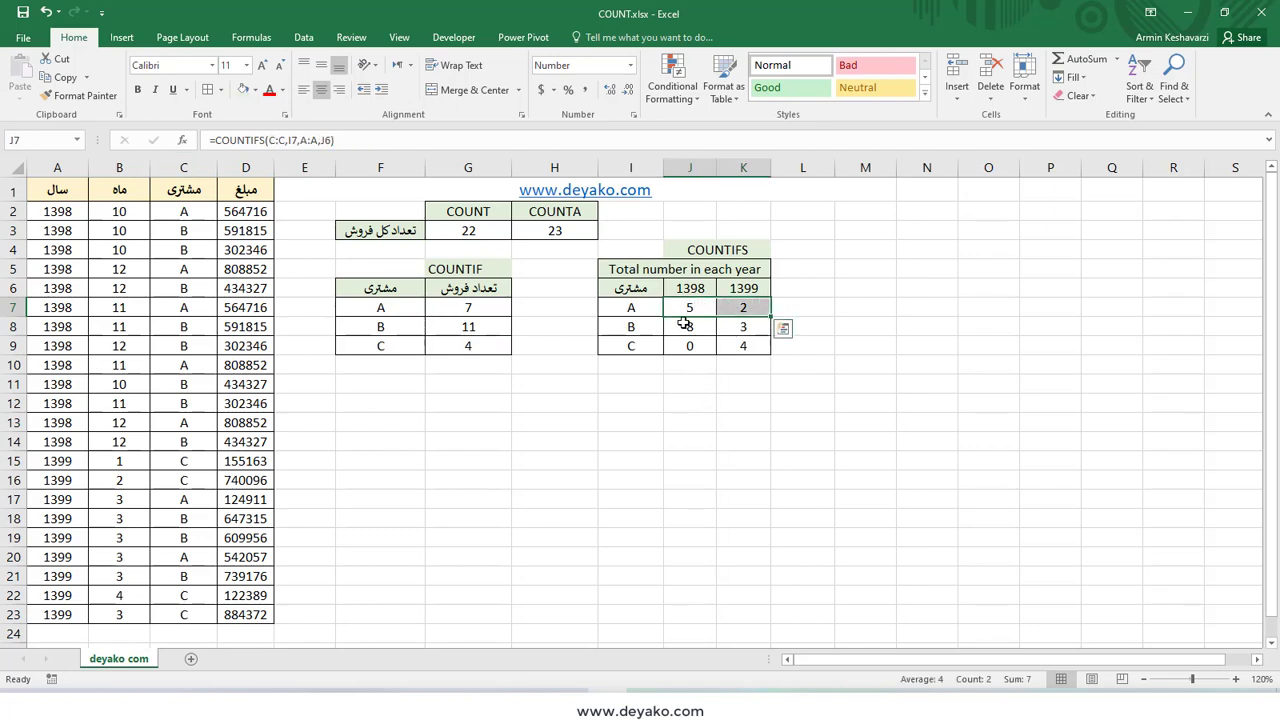
pyautogui.click(727, 310)
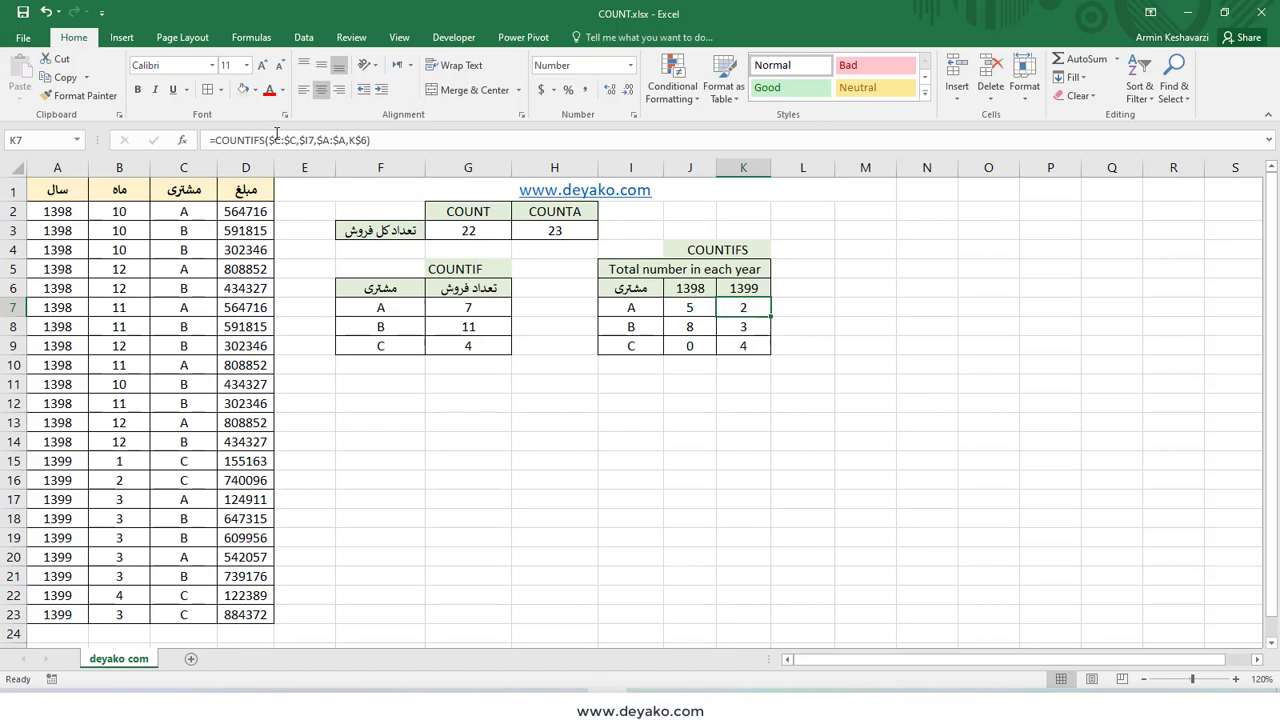
pyautogui.click(700, 310)
# Lock J7's customer references as $C:$C and $I7 in the COUNTIFS formula.
pyautogui.click(290, 145)
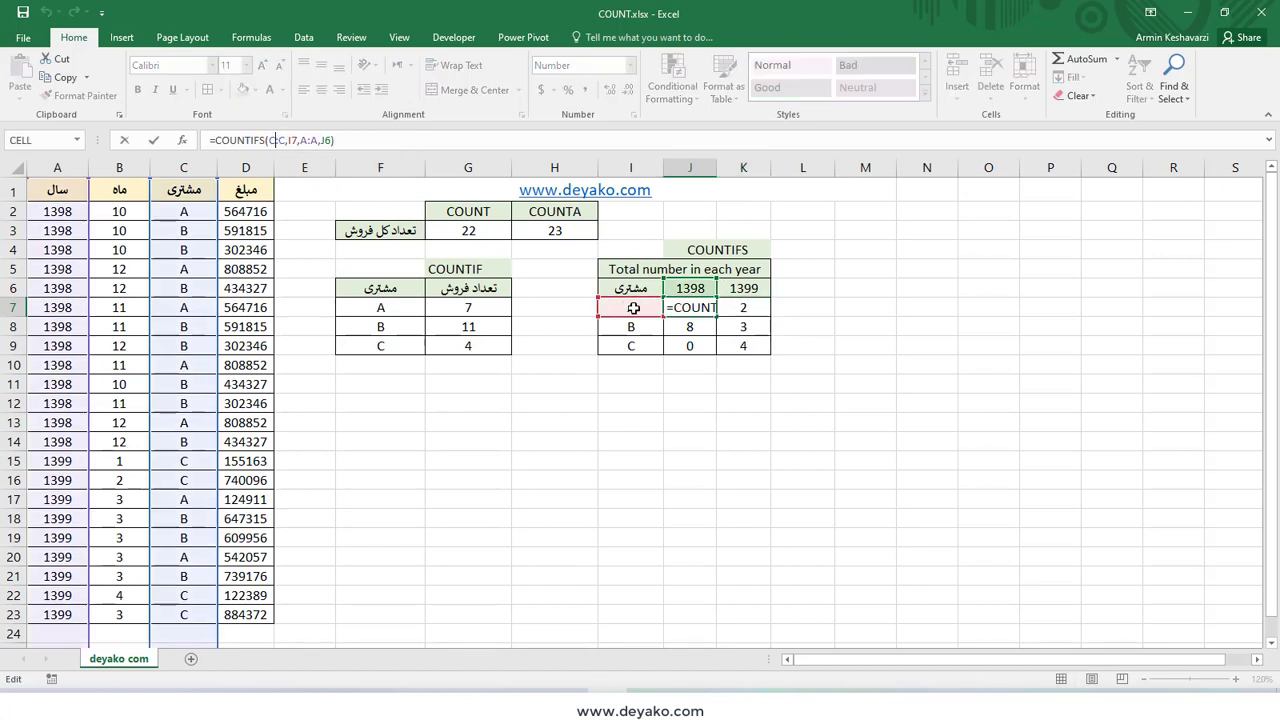
pyautogui.press('Escape')
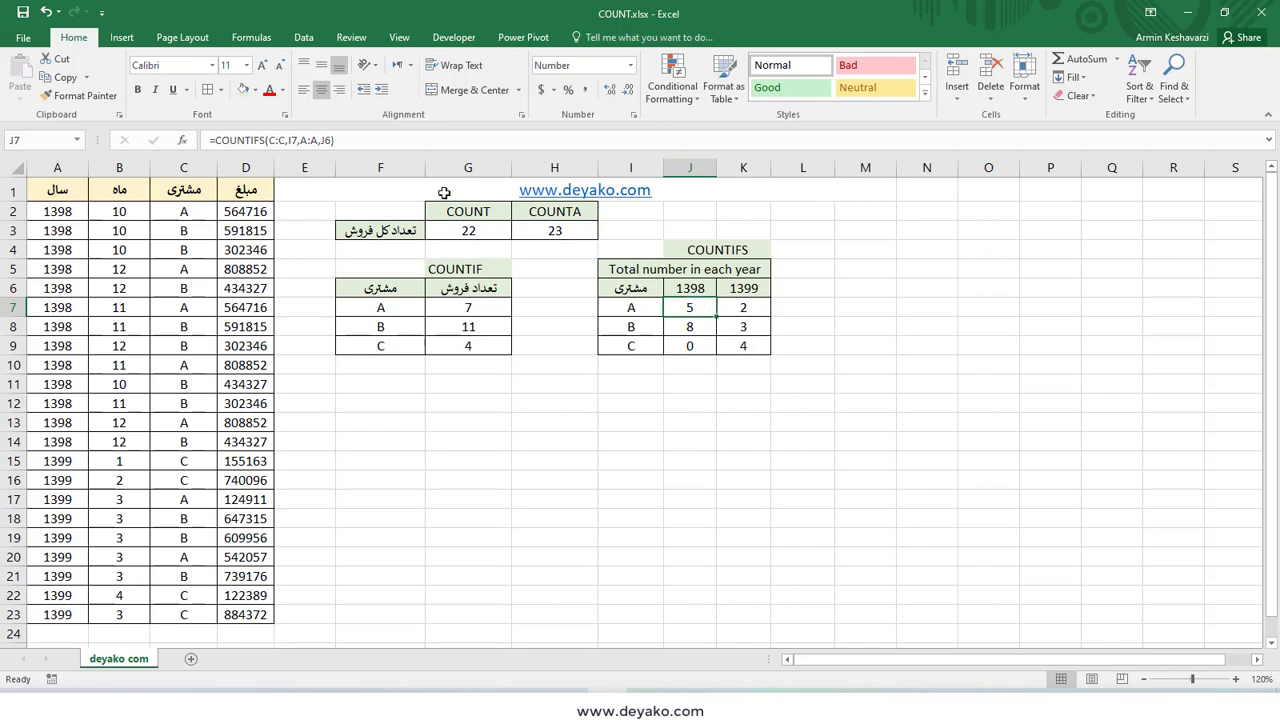
pyautogui.click(283, 139)
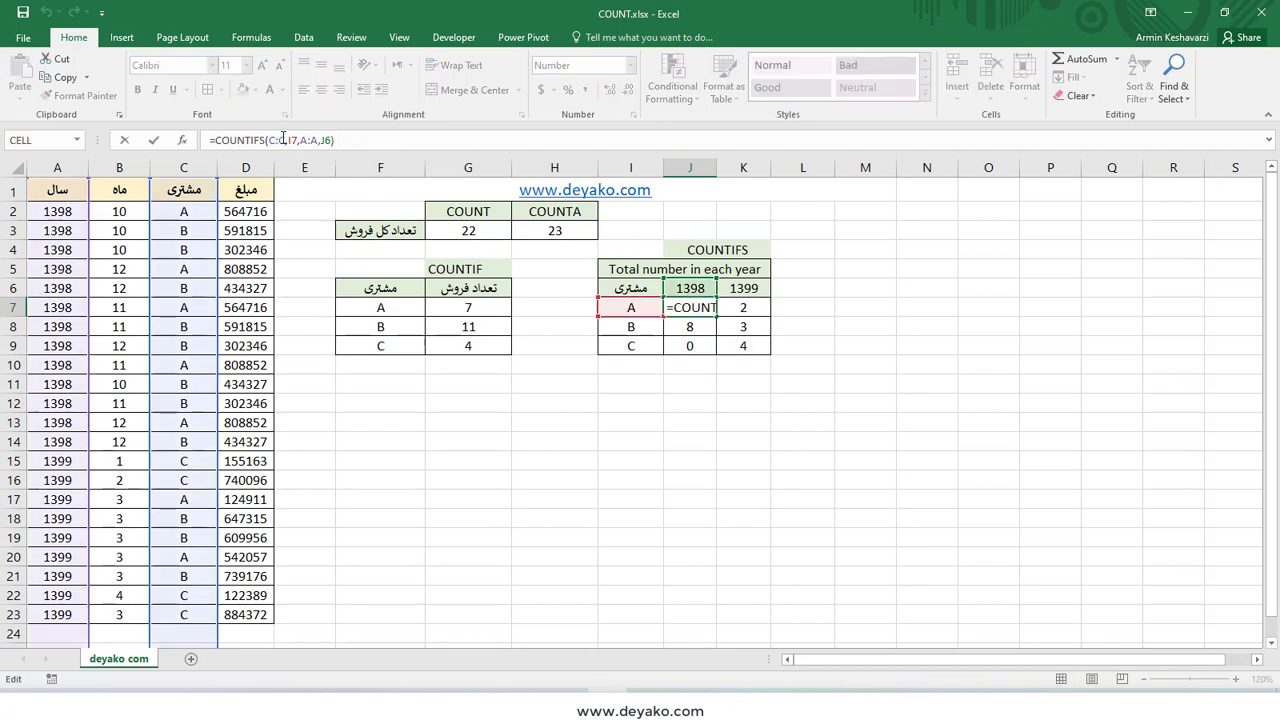
pyautogui.press('F4')
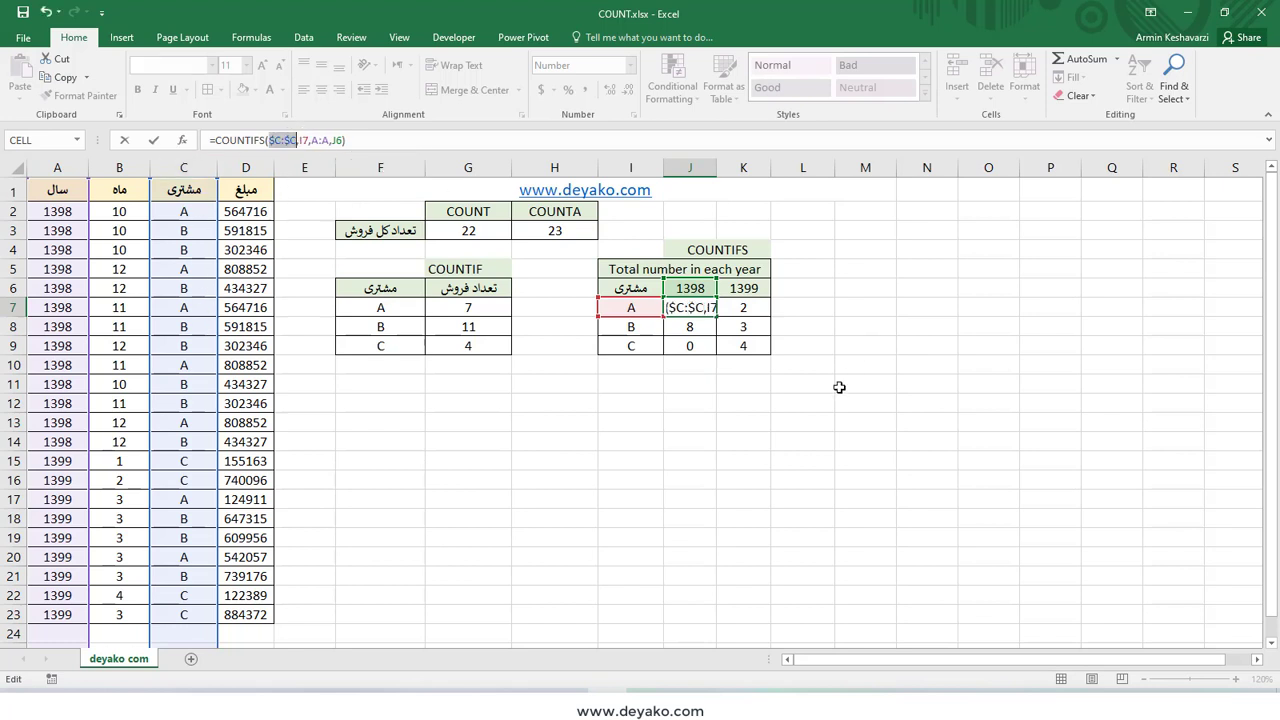
pyautogui.click(300, 140)
pyautogui.write(',')
pyautogui.write('$')
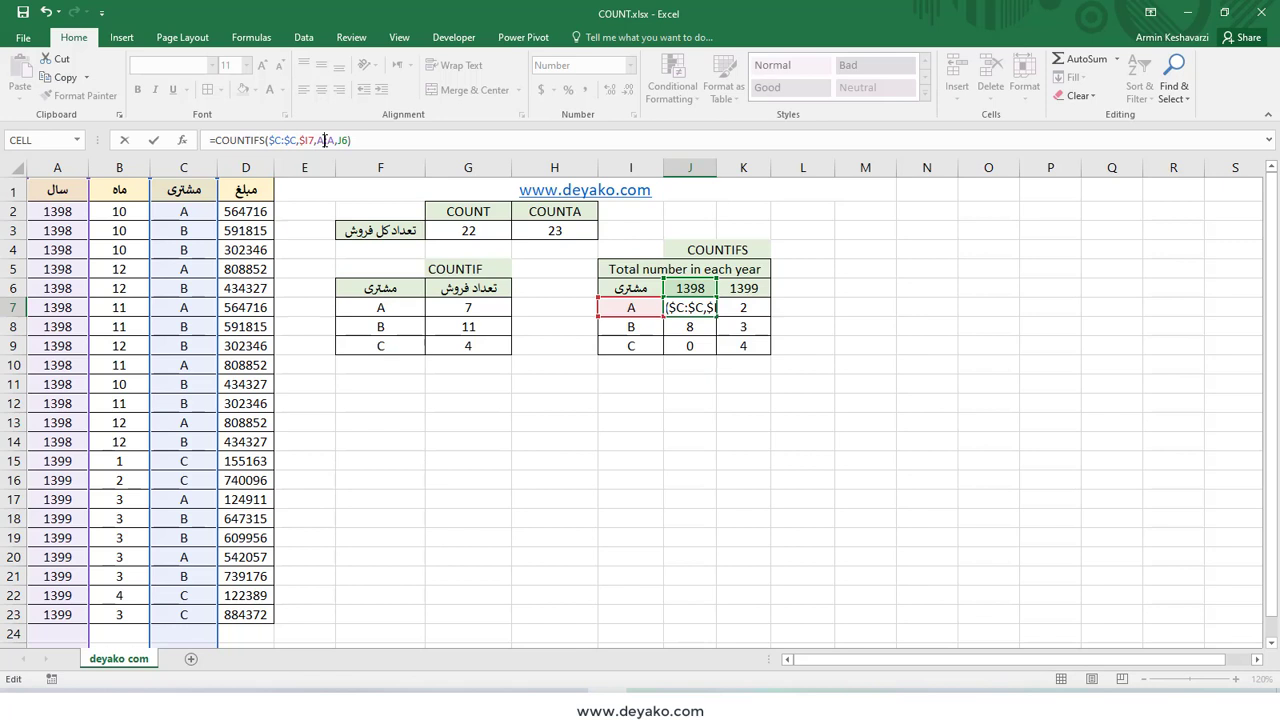
# Lock the year references as $A:$A and J$6 and commit, still returning 5.
pyautogui.click(324, 140)
pyautogui.press('F4')
pyautogui.click(354, 141)
pyautogui.press('F4')
pyautogui.press('F4')
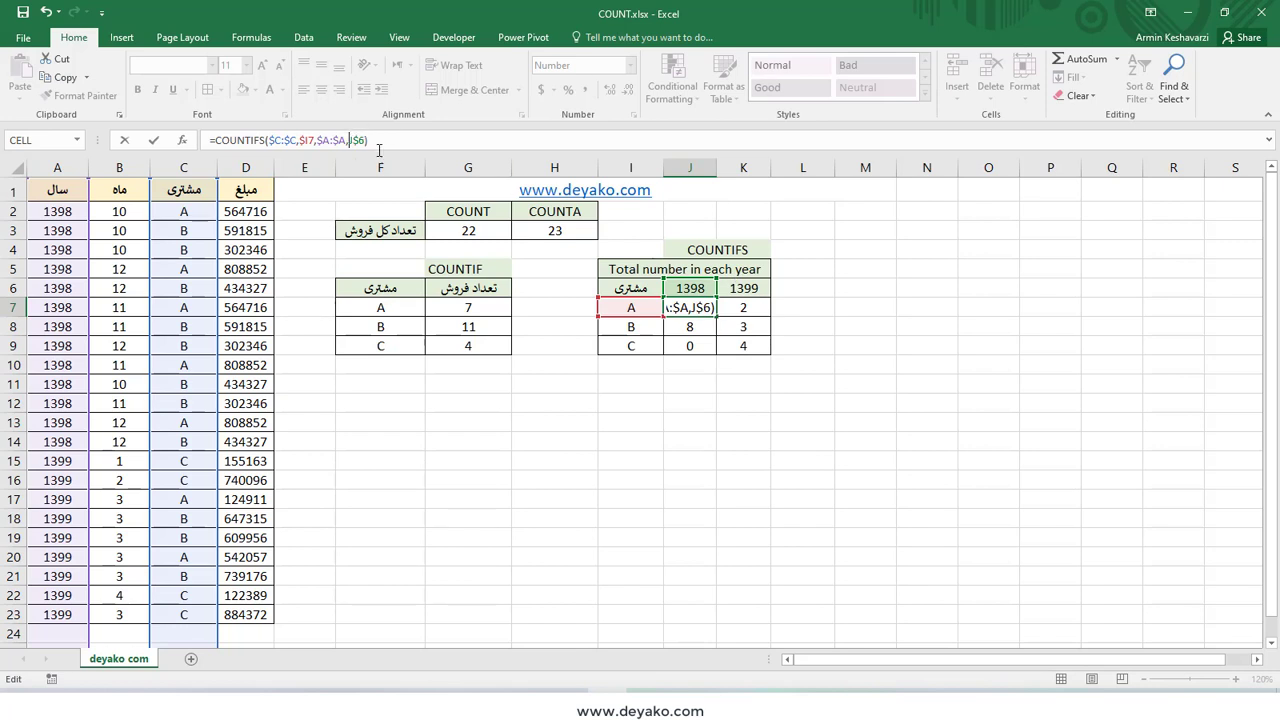
pyautogui.press('Return')
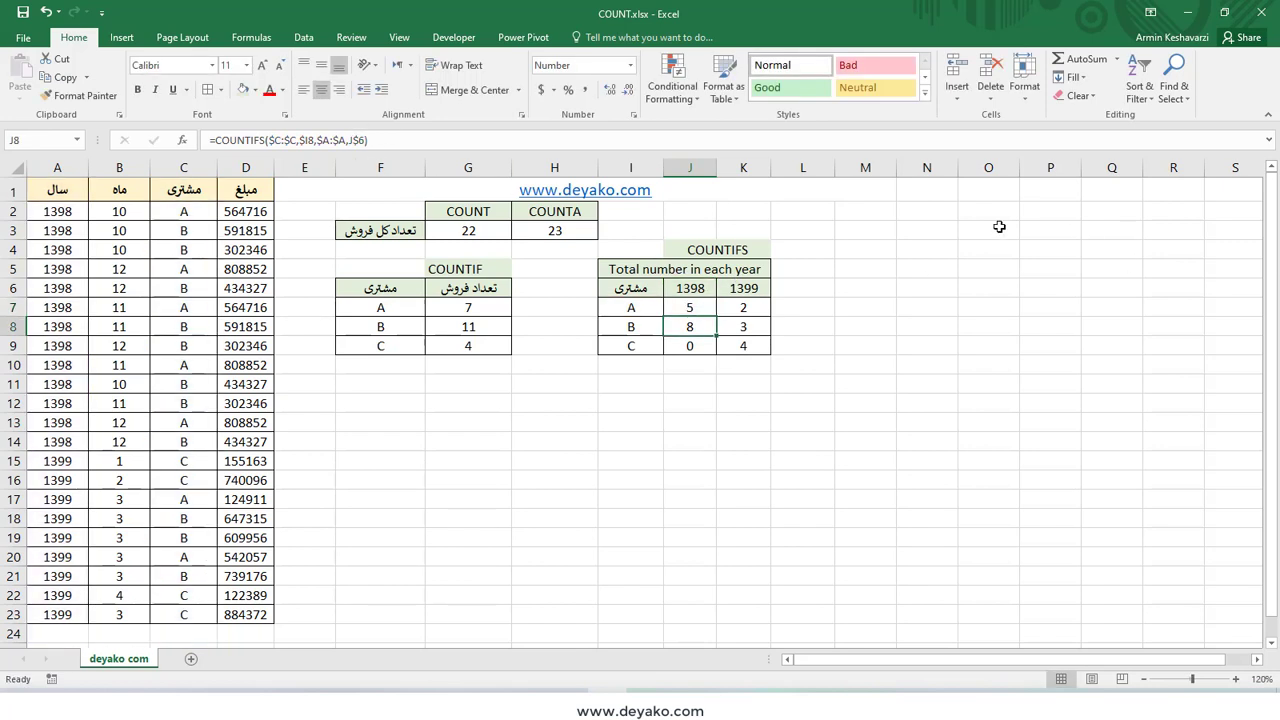
# Fill J7's COUNTIFS formula across the customer-by-year table J7:K9.
pyautogui.click(705, 305)
pyautogui.moveTo(716, 316)
pyautogui.mouseDown()
pyautogui.moveTo(772, 318)
pyautogui.moveTo(770, 353)
pyautogui.mouseUp()
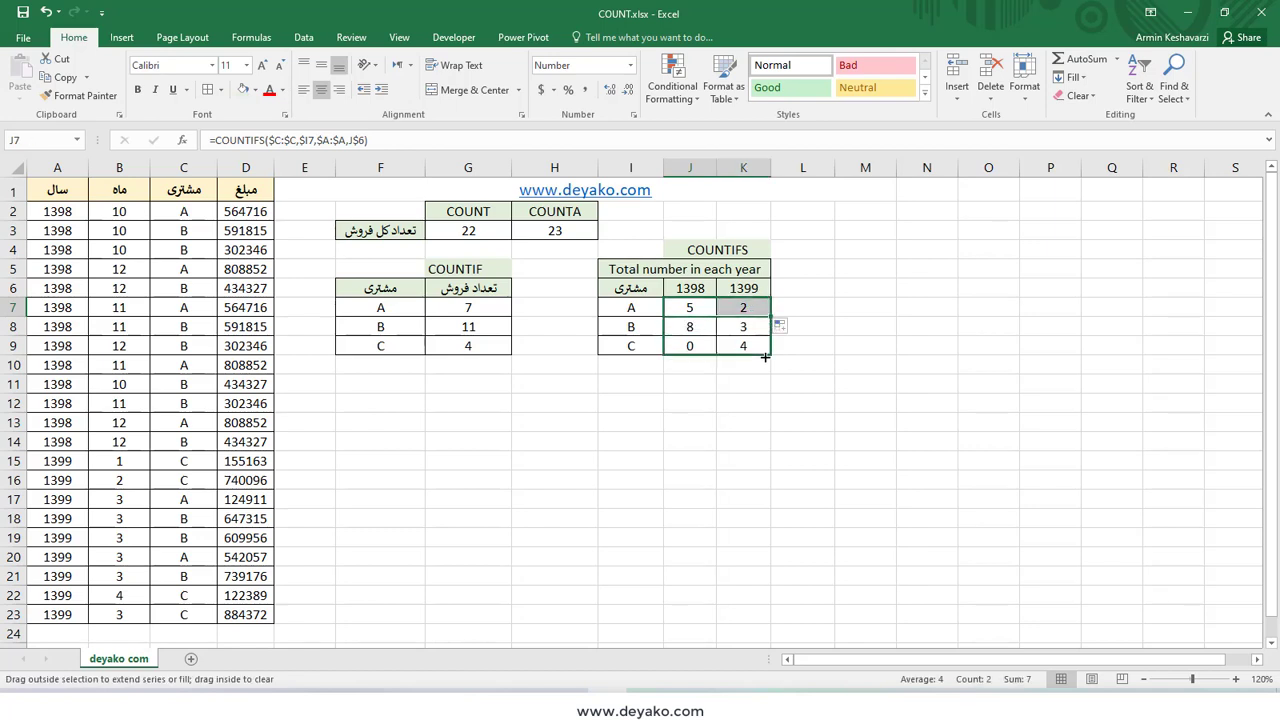
pyautogui.click(680, 342)
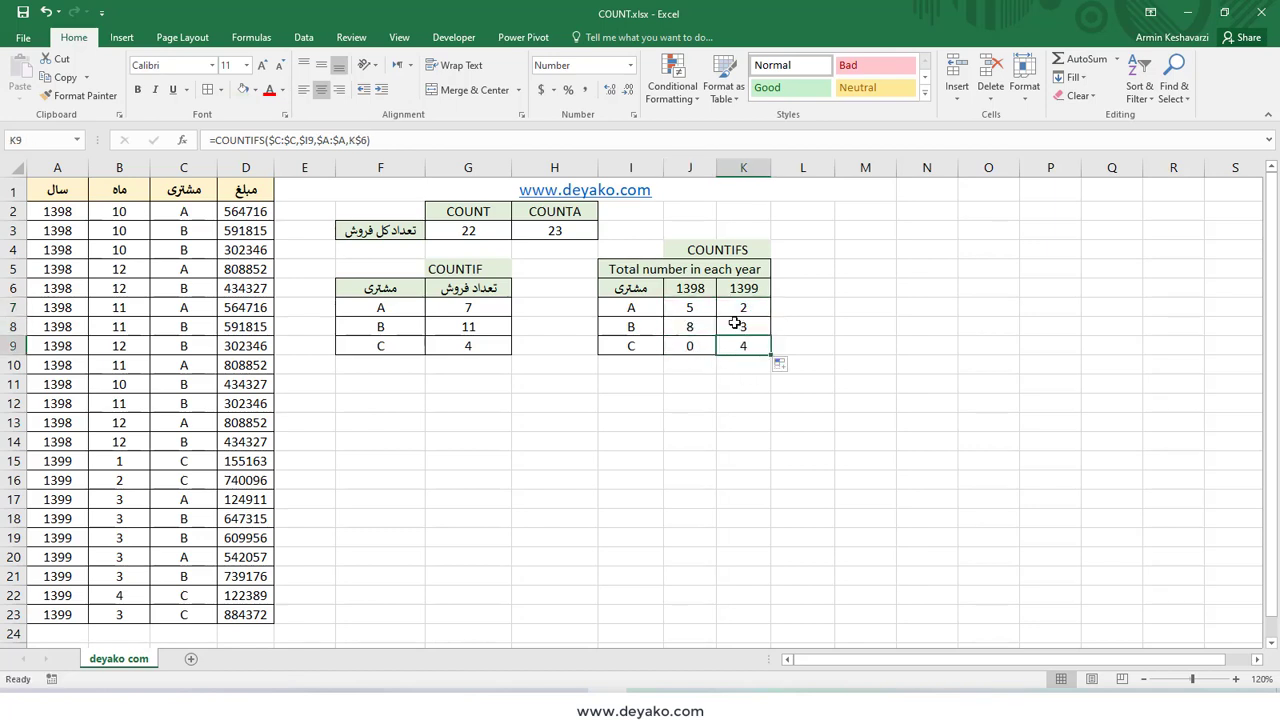
# Check the filled formulas in K9 and J9, then the COUNTA total's formula.
pyautogui.click(703, 311)
pyautogui.click(691, 347)
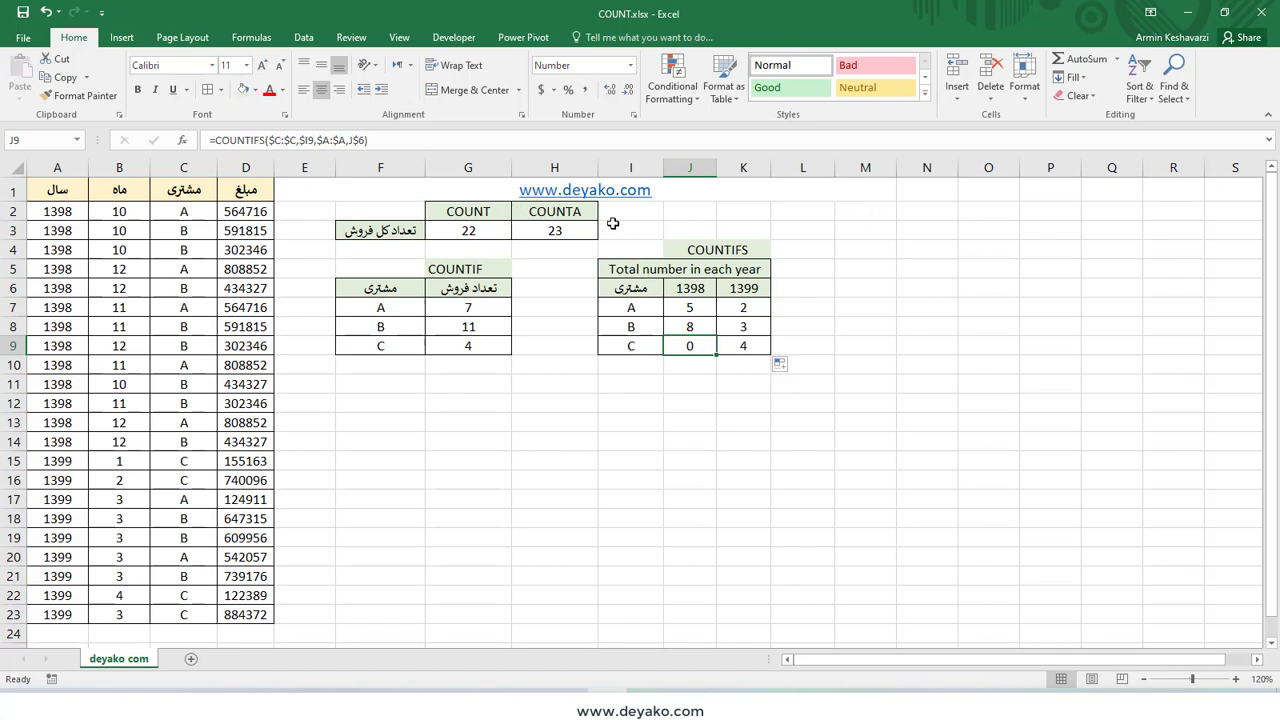
pyautogui.click(577, 236)
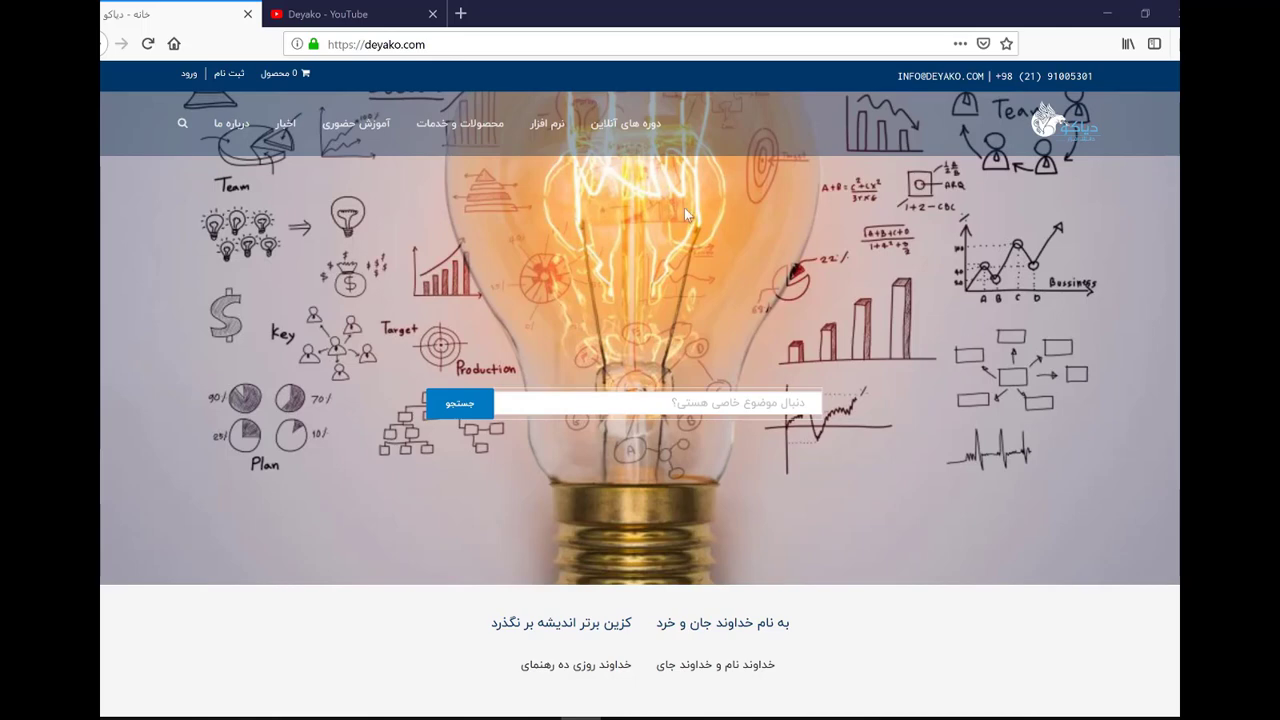
# Bring up the 'Deyako - YouTube' tab in Firefox.
pyautogui.click(358, 15)
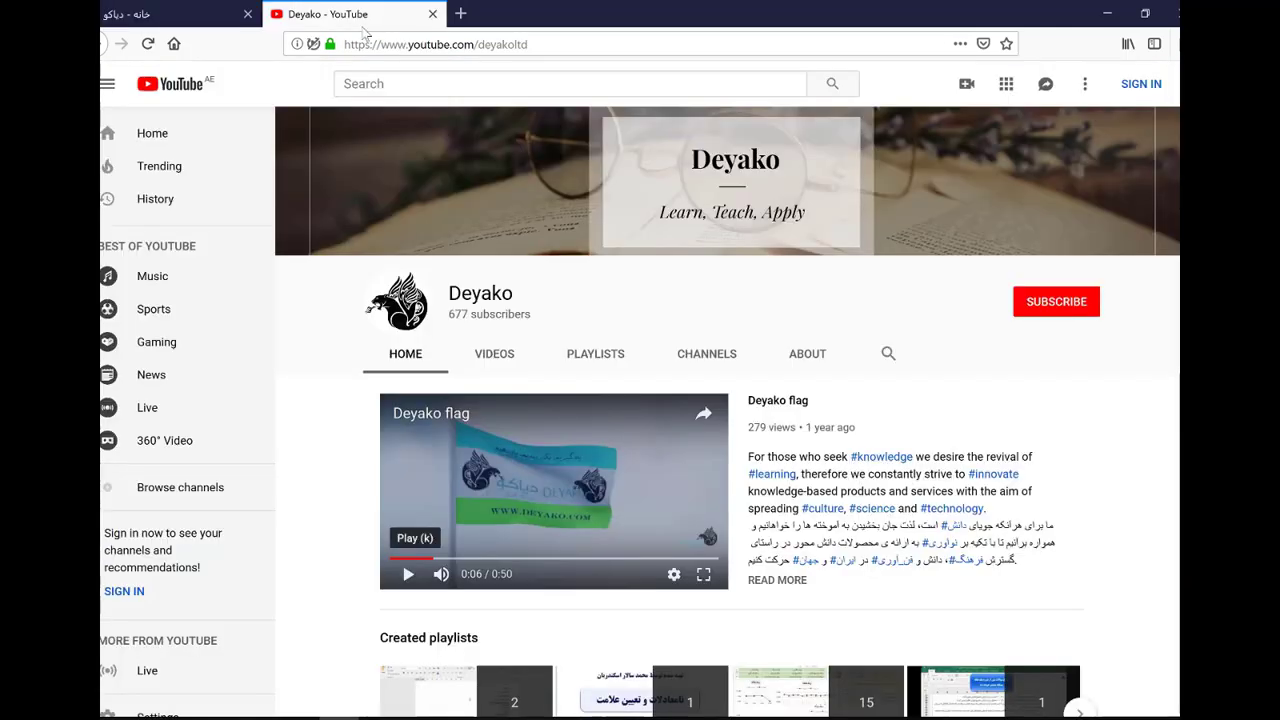